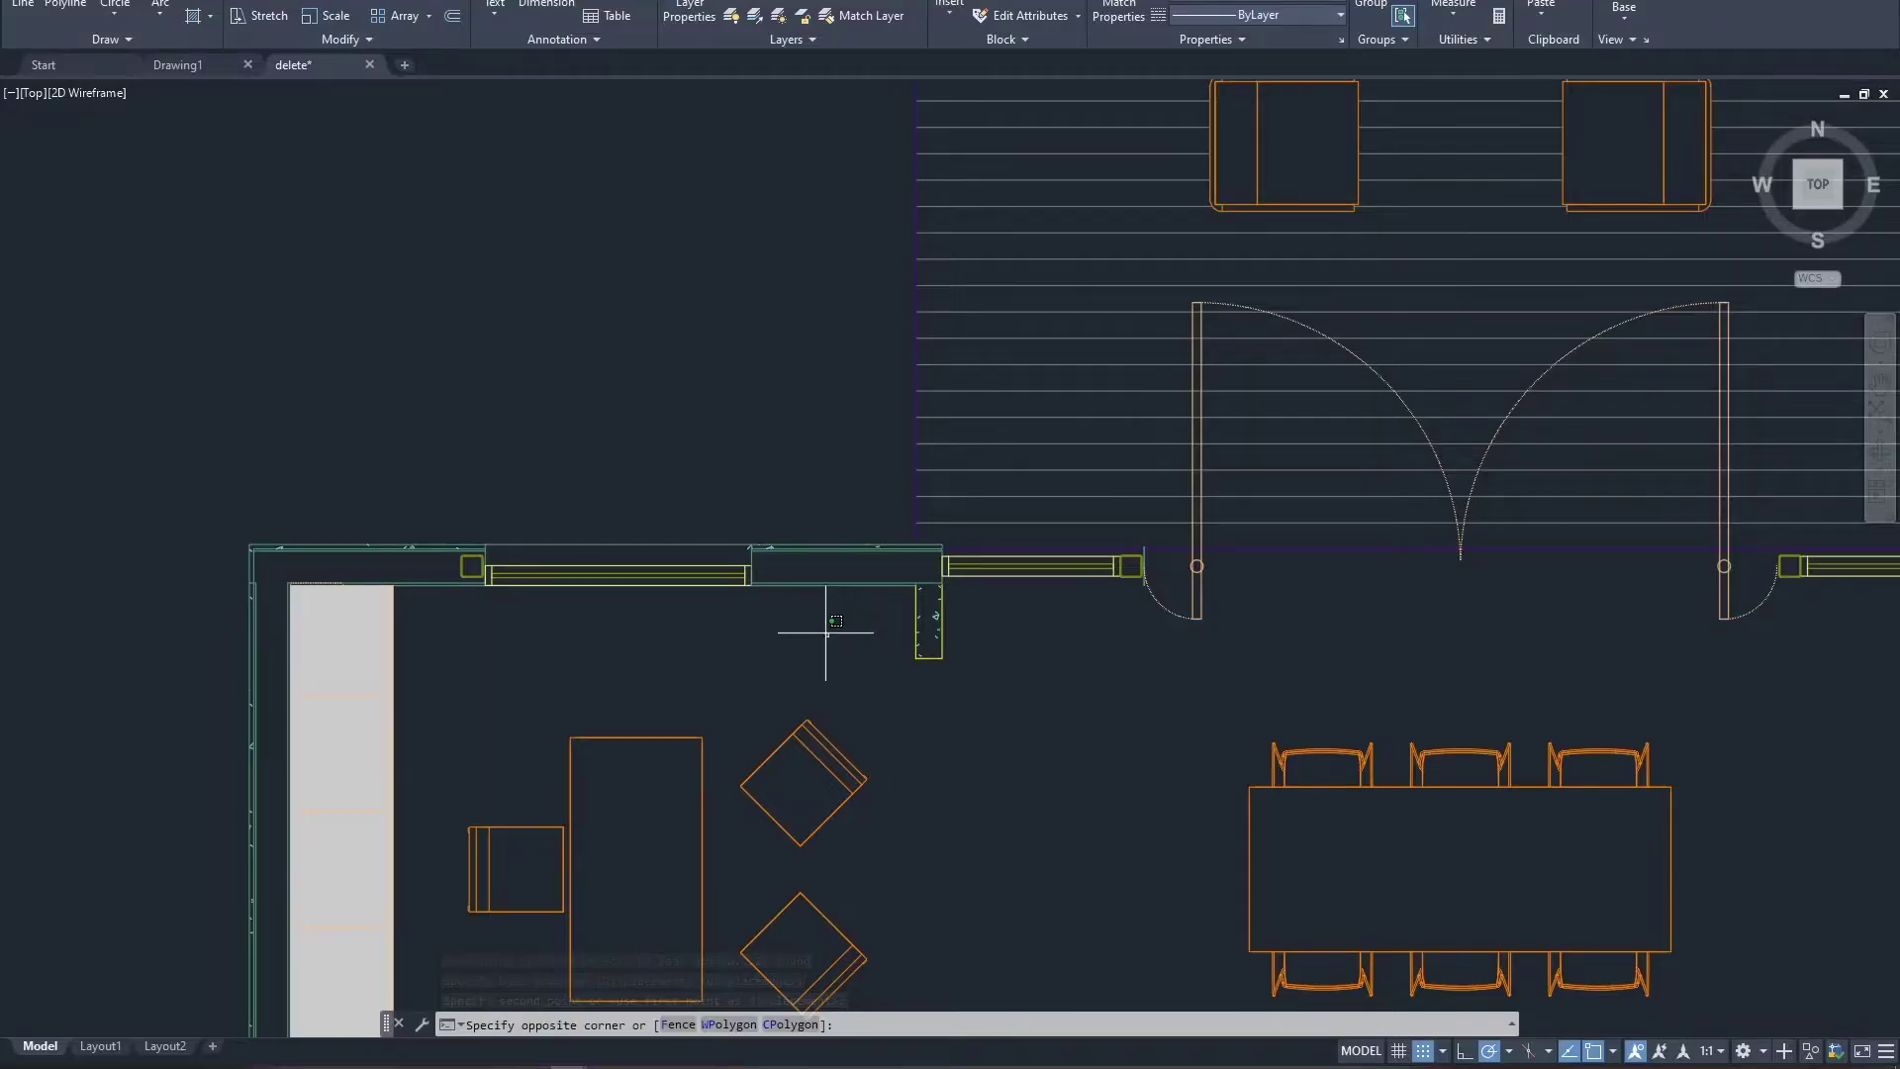
# Step: Stretch the wall and window in AutoCAD, then widen the SketchUp door panel to 1.42 scale
pyautogui.click(481, 416)
pyautogui.press('s')
pyautogui.press('Return')
pyautogui.click(700, 435)
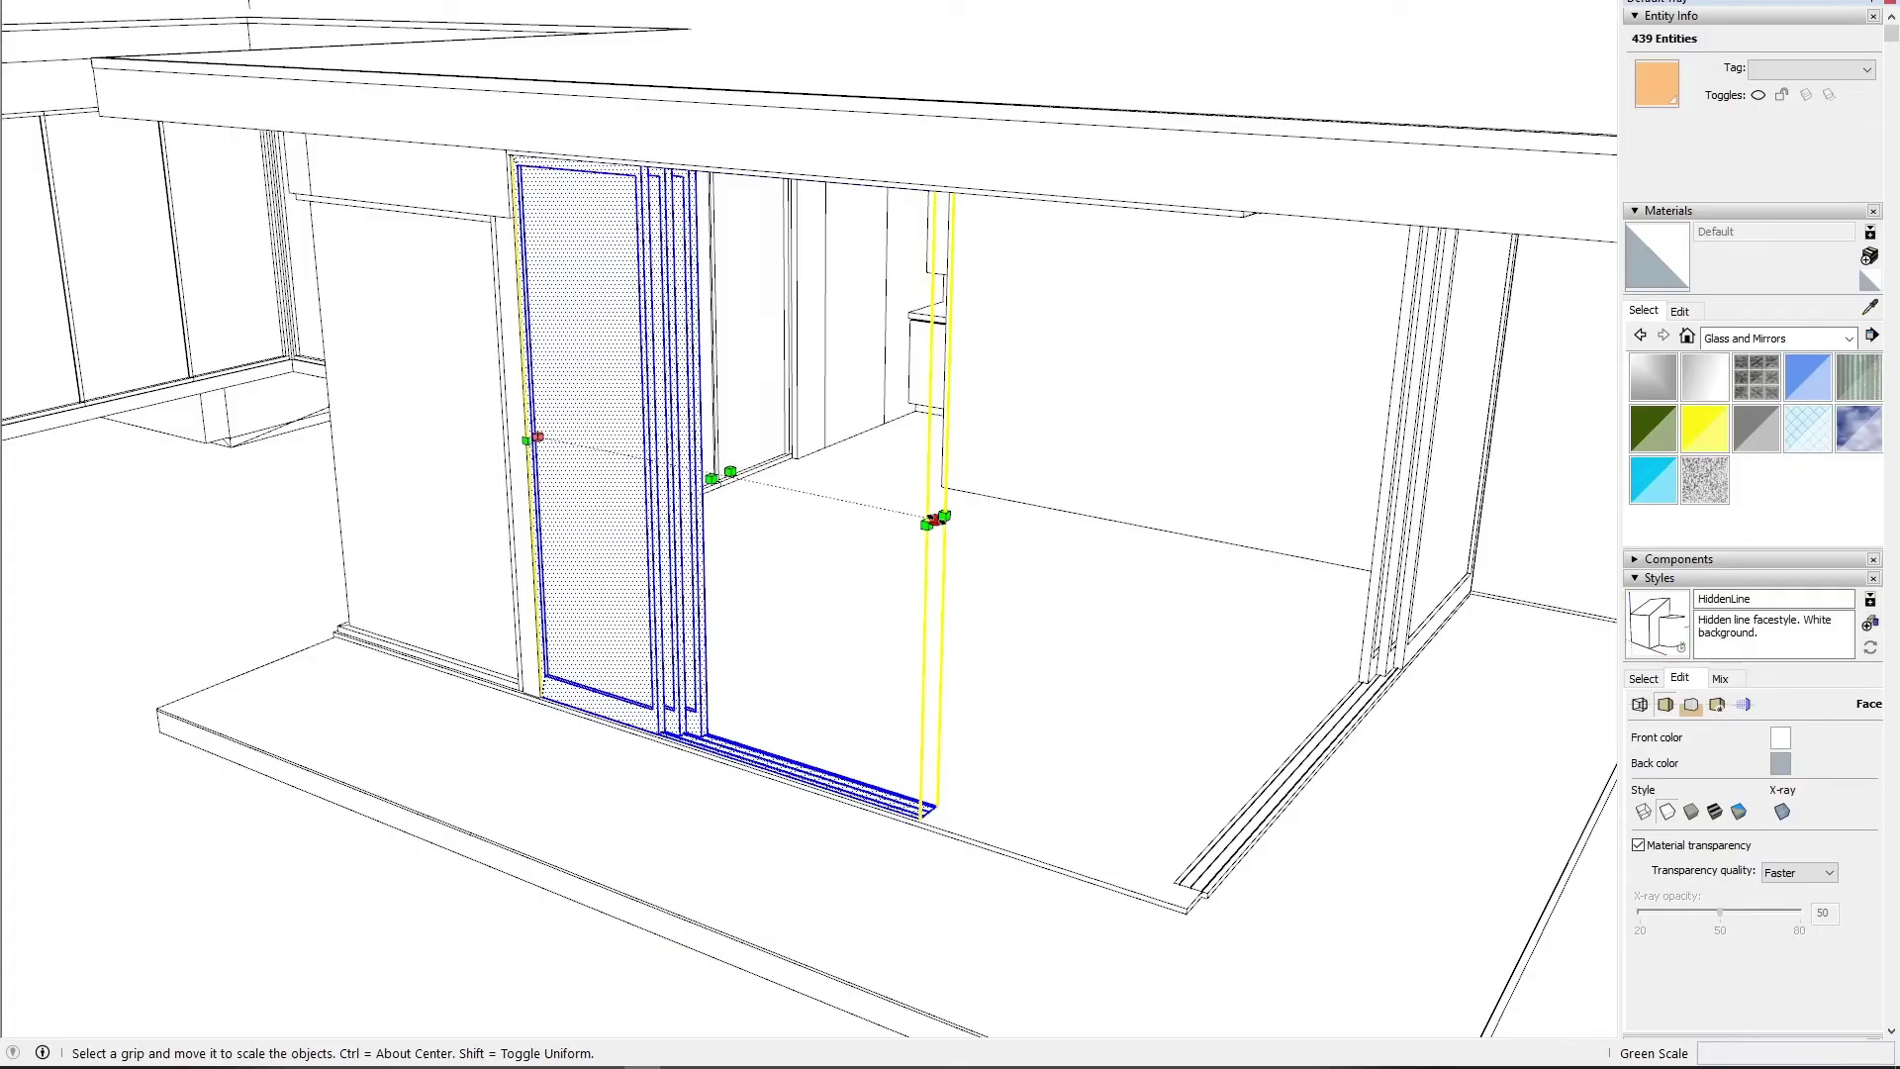
pyautogui.moveTo(929, 518)
pyautogui.mouseDown()
pyautogui.moveTo(836, 517)
pyautogui.moveTo(1190, 607)
pyautogui.mouseUp()
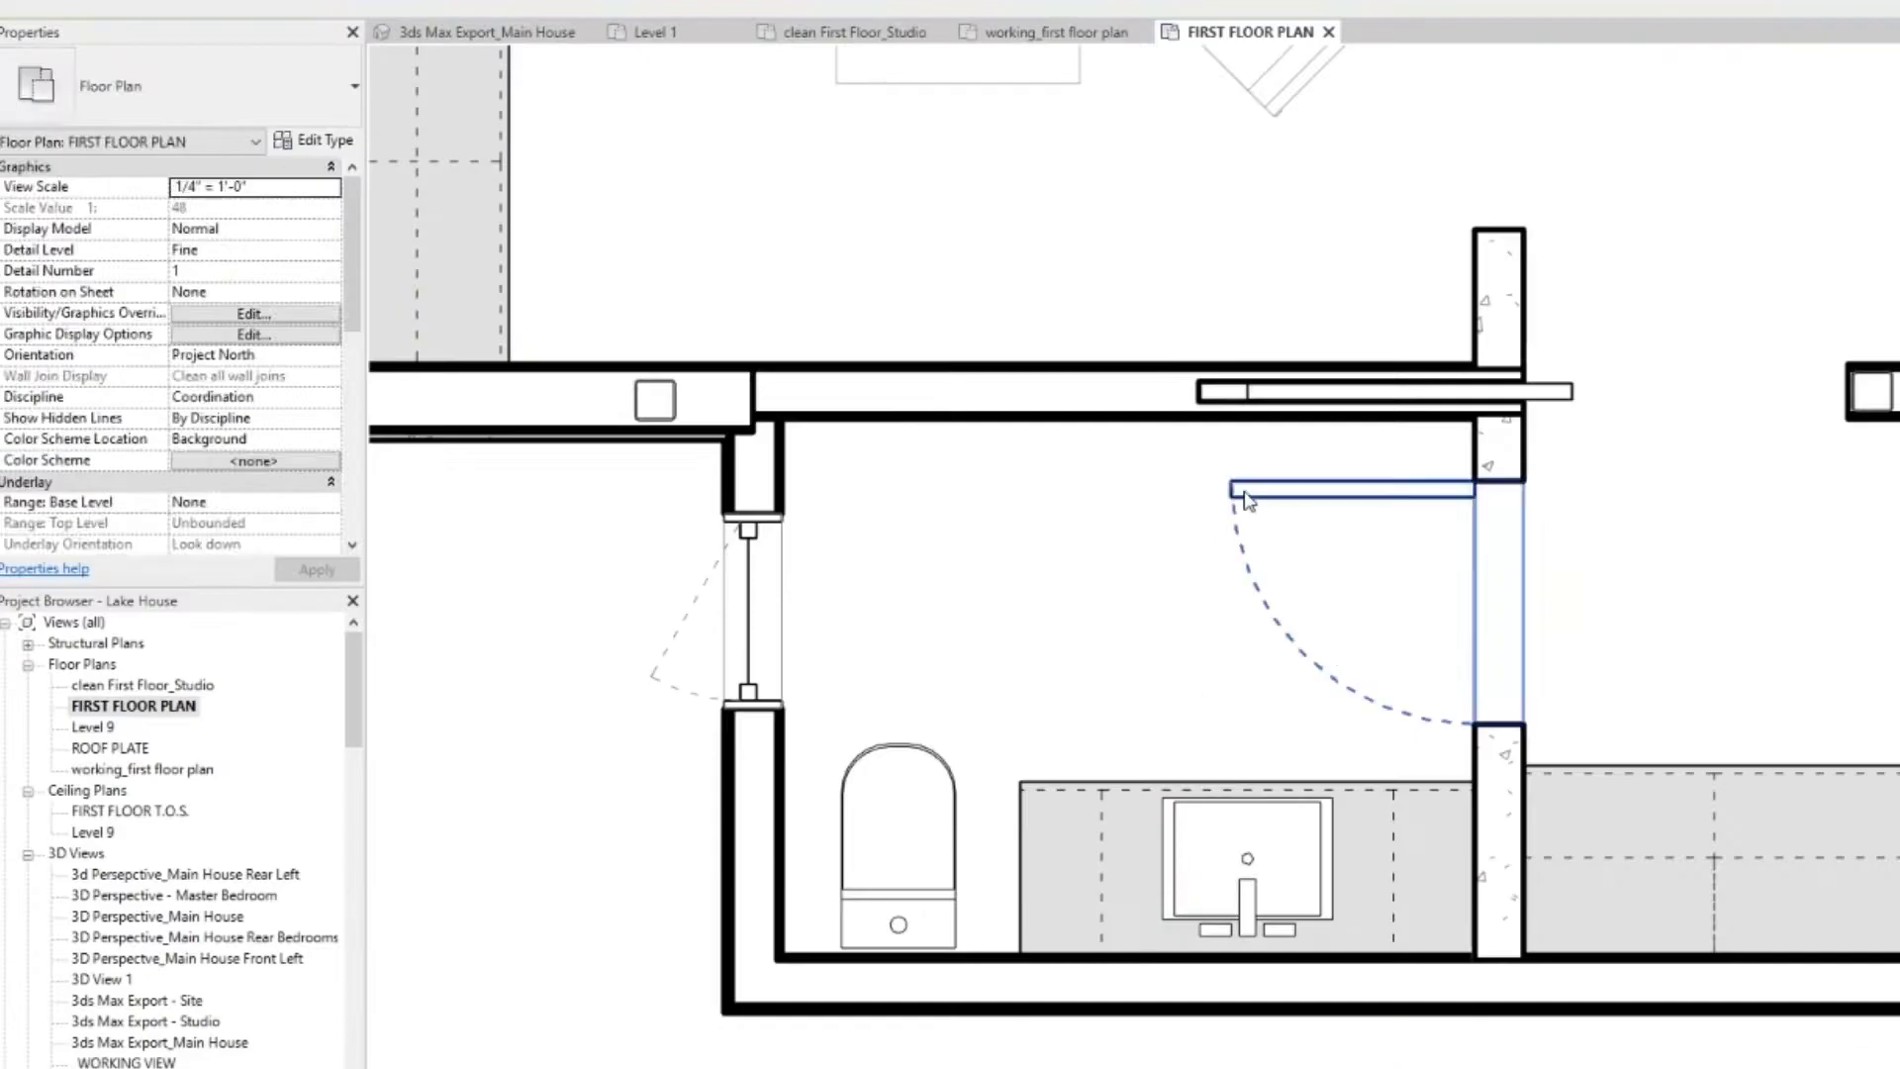
# Step: Duplicate the bathroom door as a new 33" x 80" type with 2' 9" width
pyautogui.click(1351, 488)
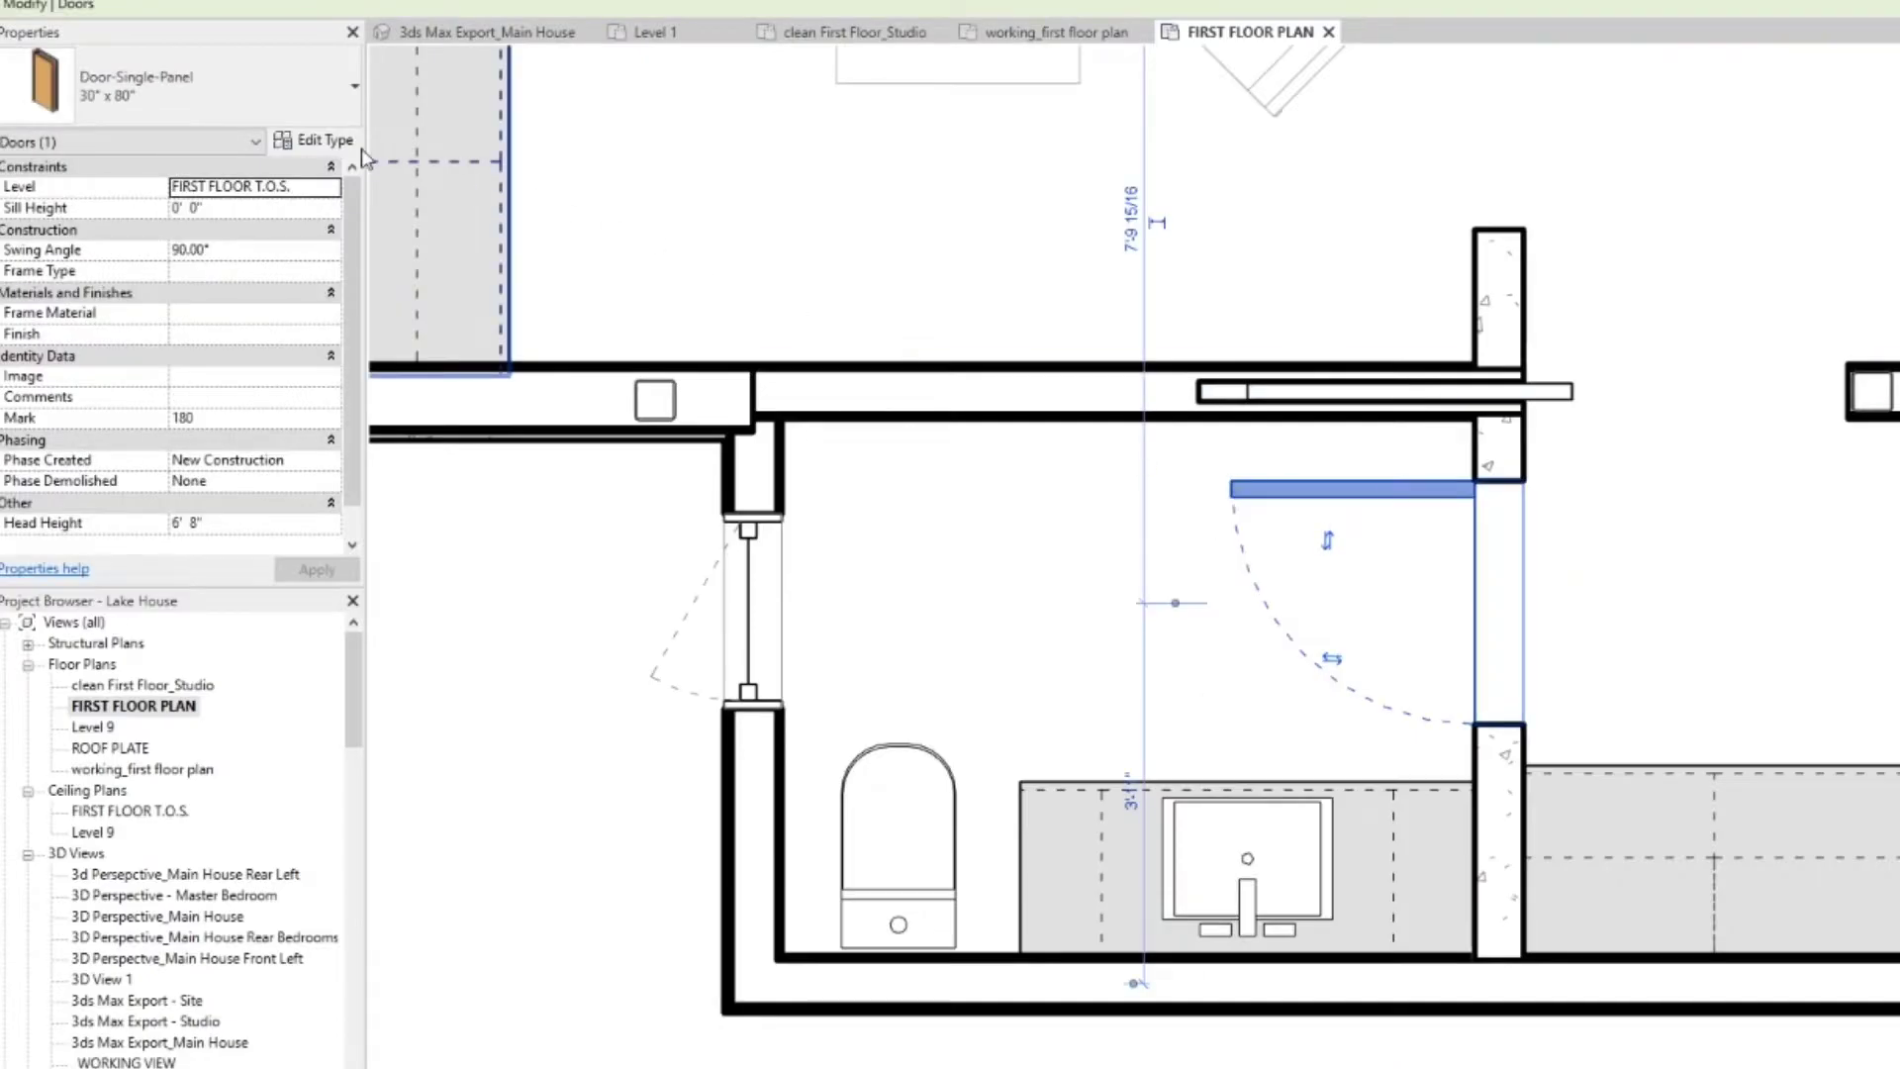
pyautogui.click(319, 140)
pyautogui.click(867, 186)
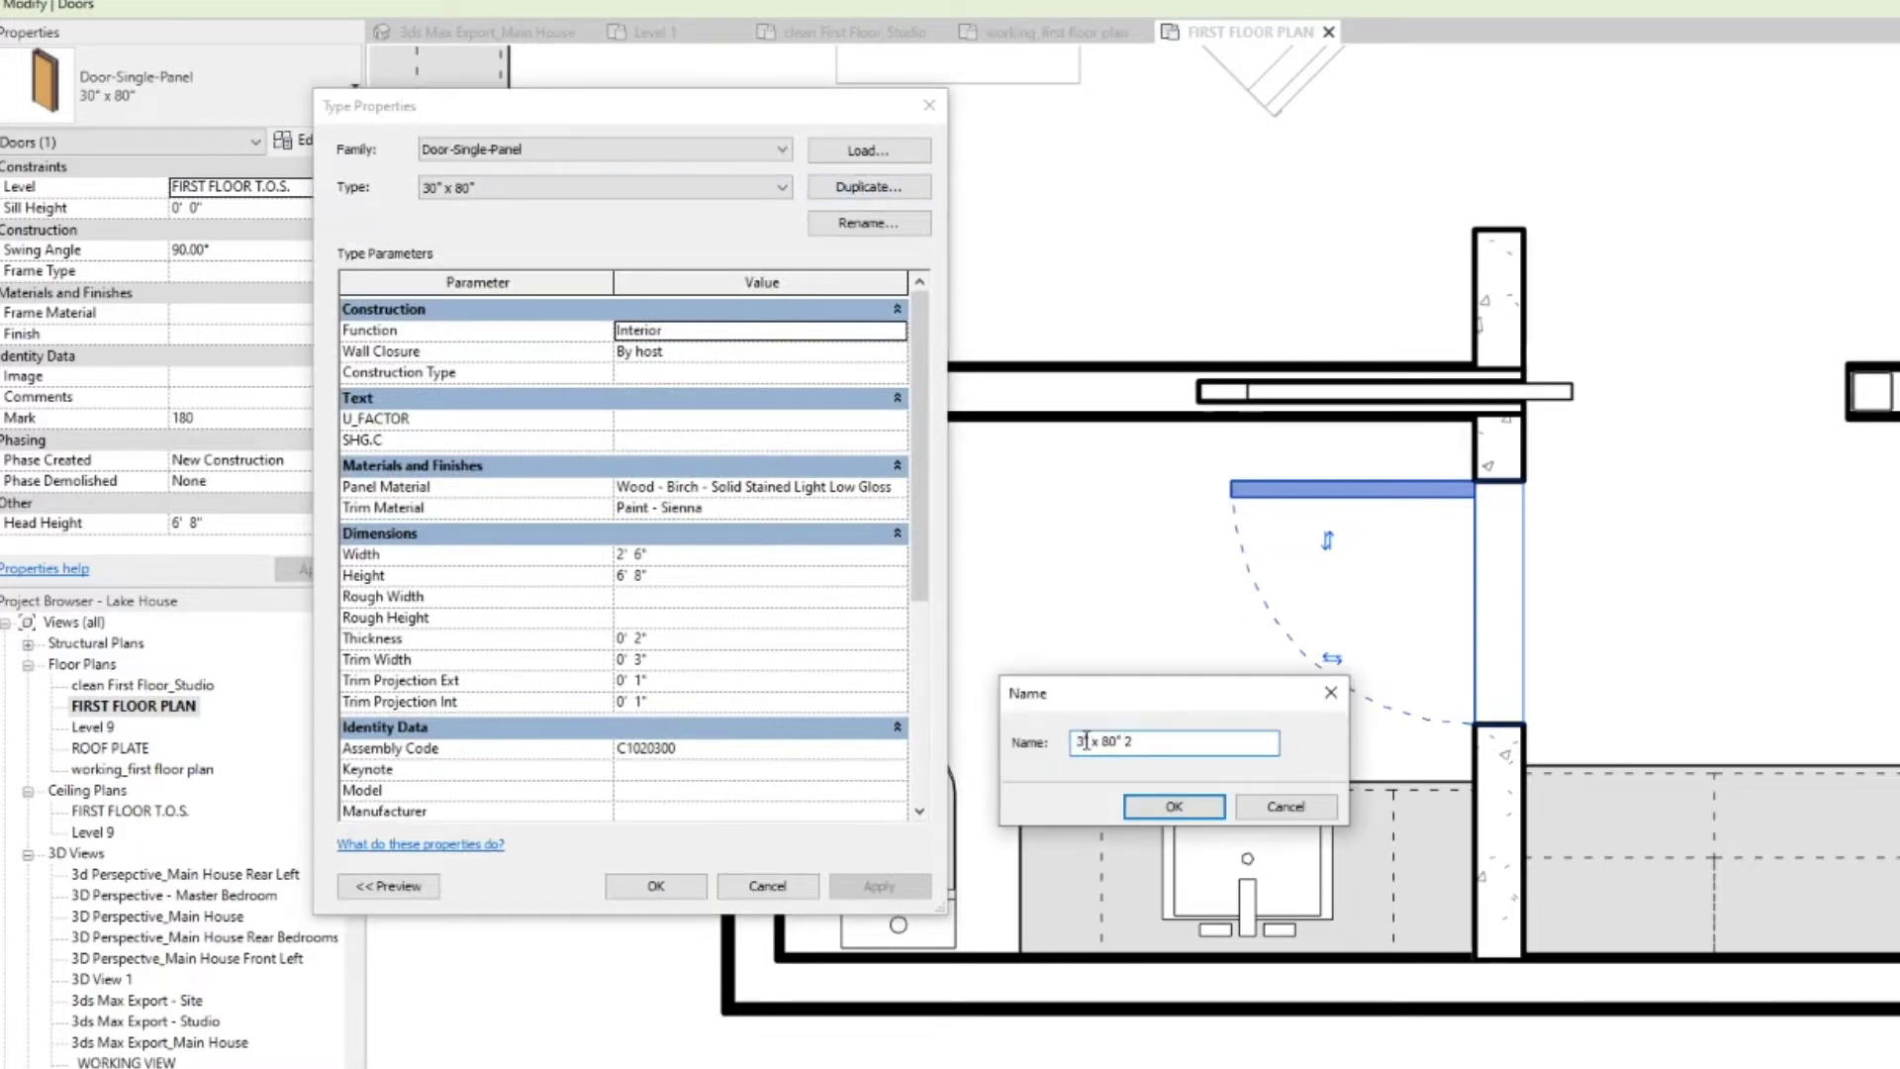
pyautogui.press('Return')
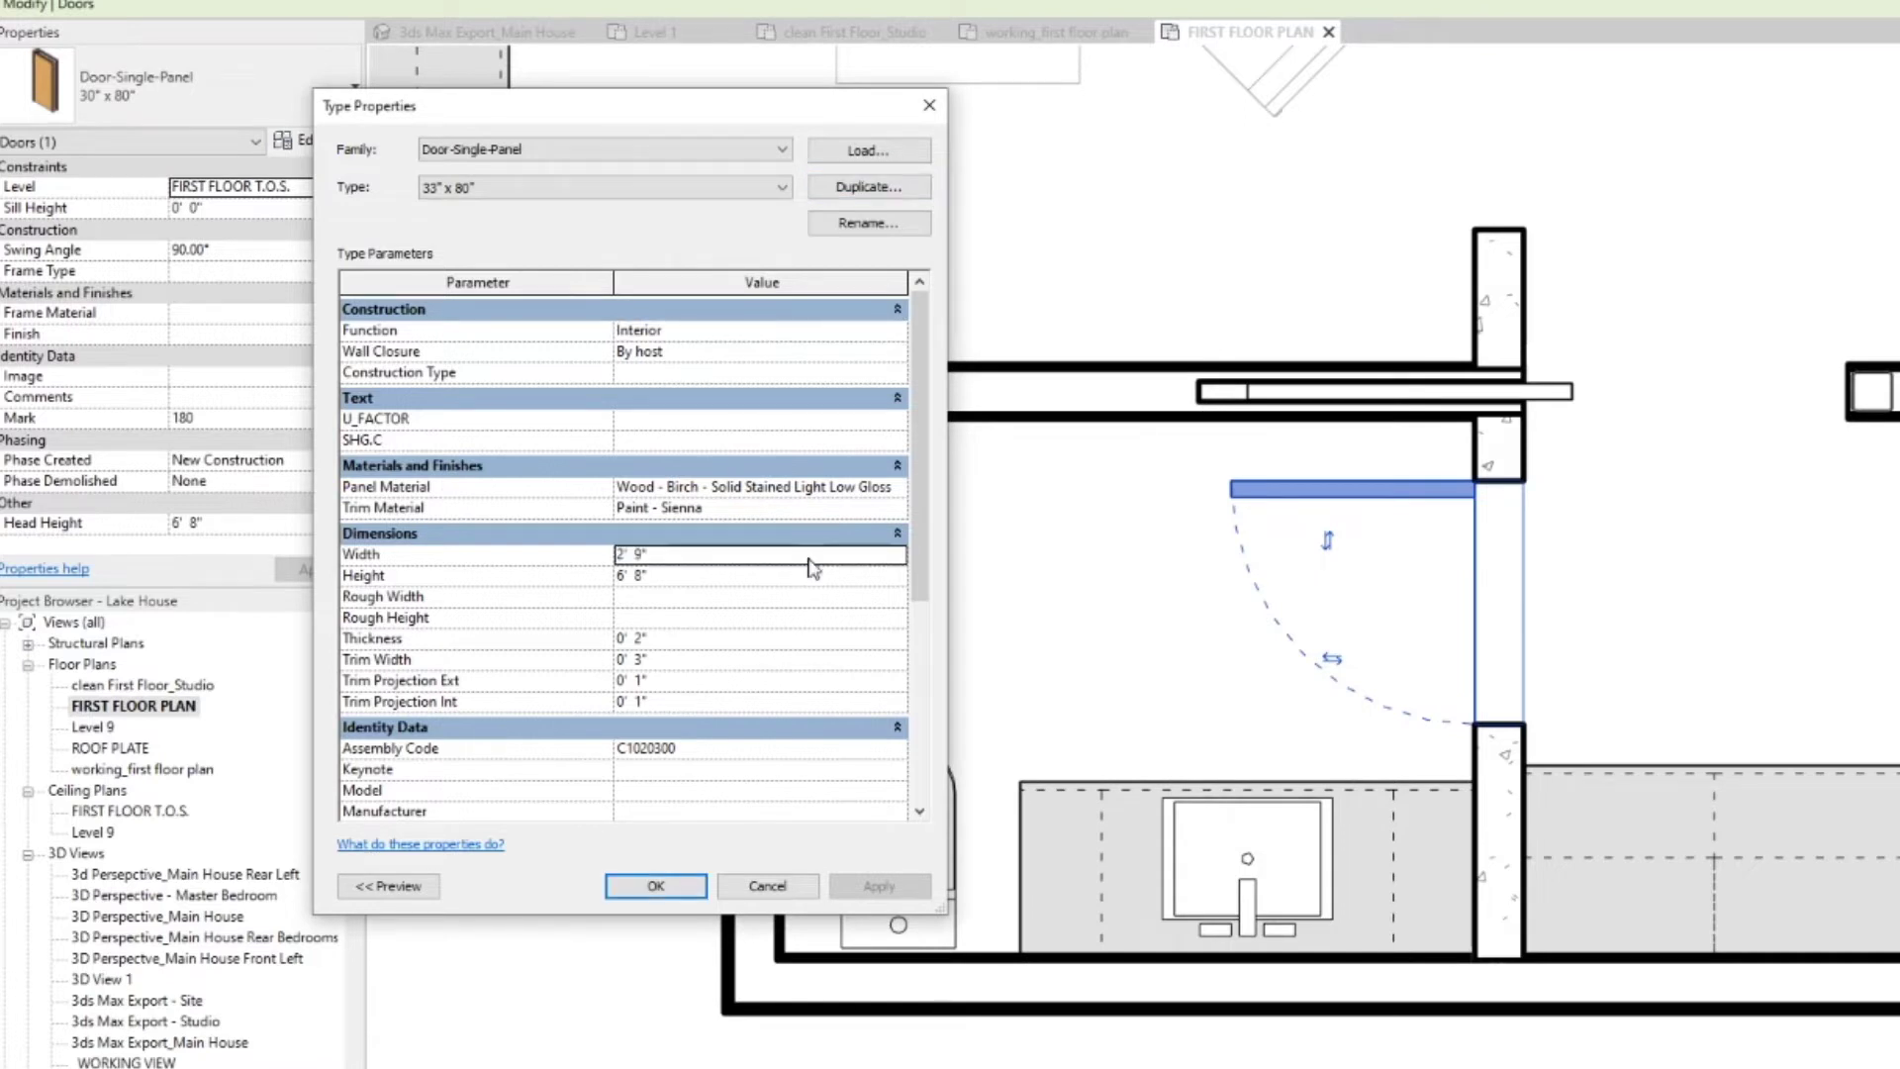
pyautogui.click(656, 885)
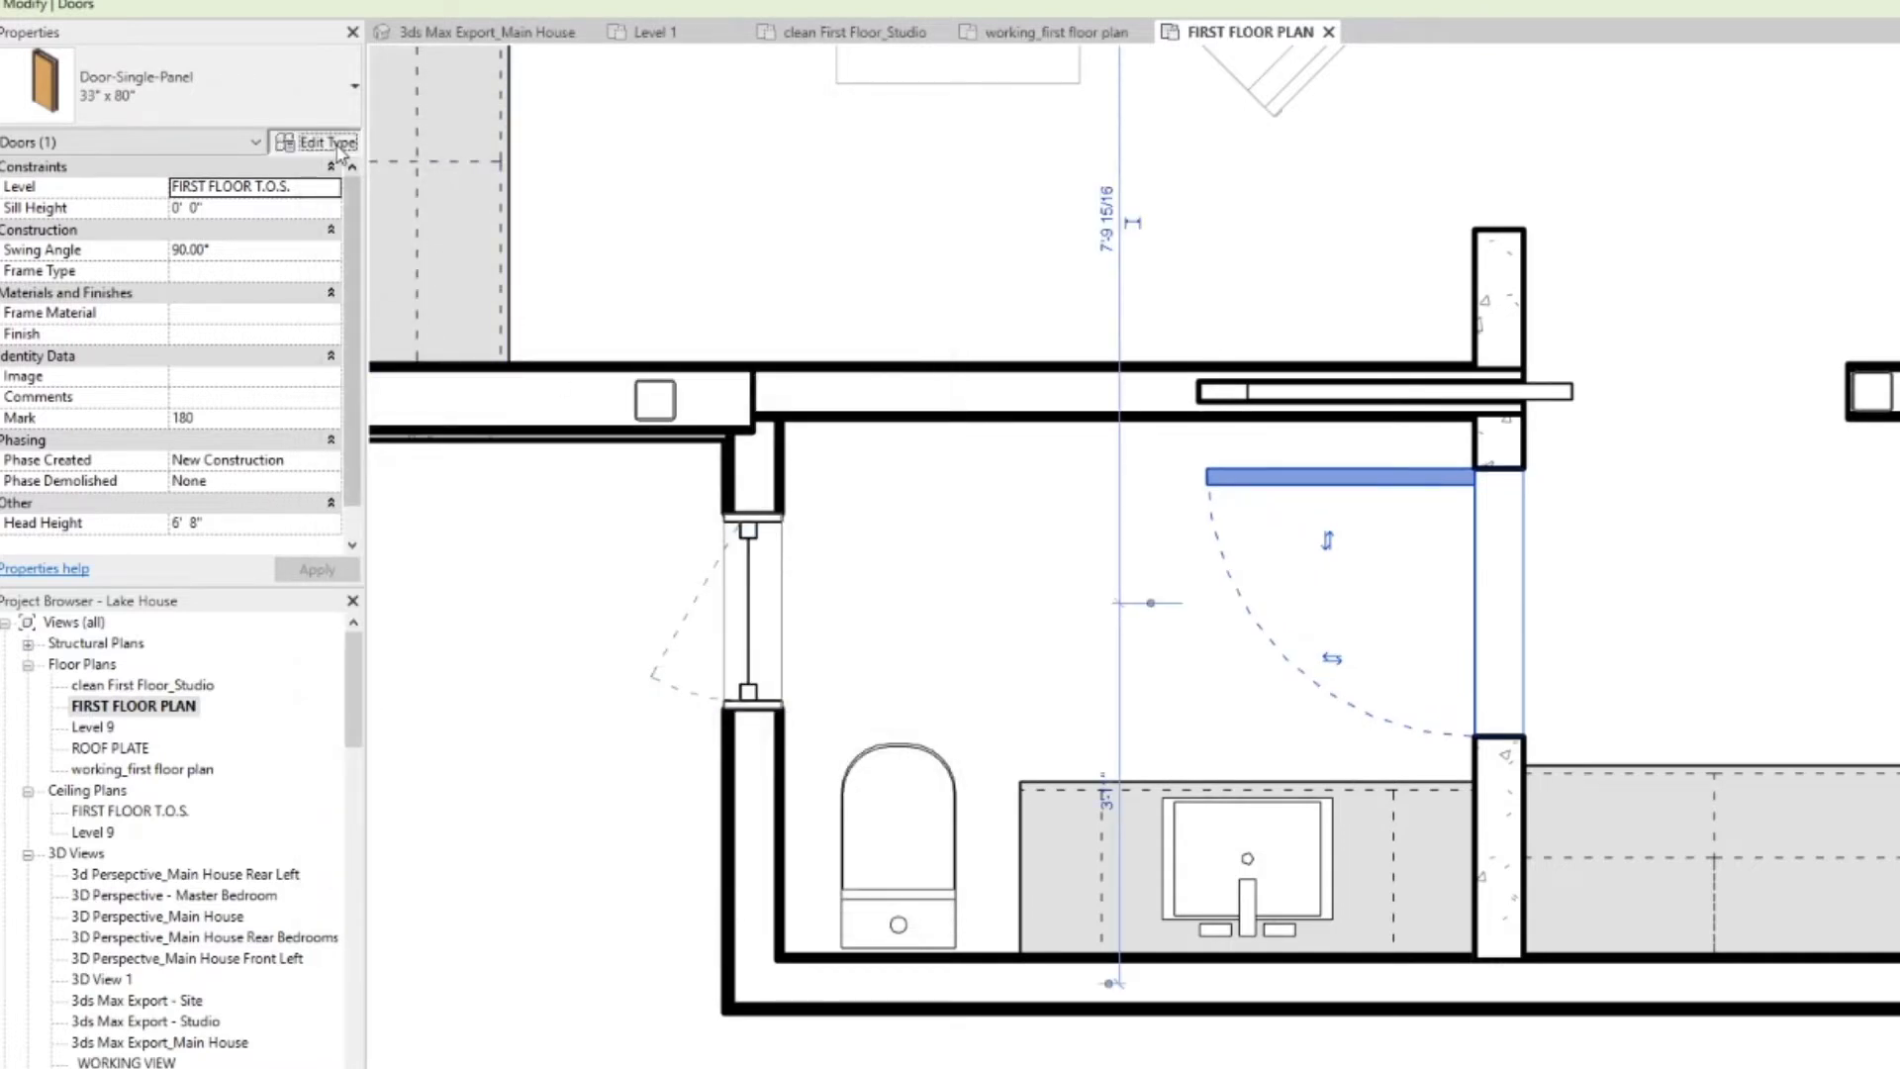
# Step: Duplicate the door type again as a 36" x 80" type and apply it
pyautogui.click(327, 143)
pyautogui.click(868, 186)
pyautogui.press('BackSpace')
pyautogui.press('BackSpace')
pyautogui.press('Return')
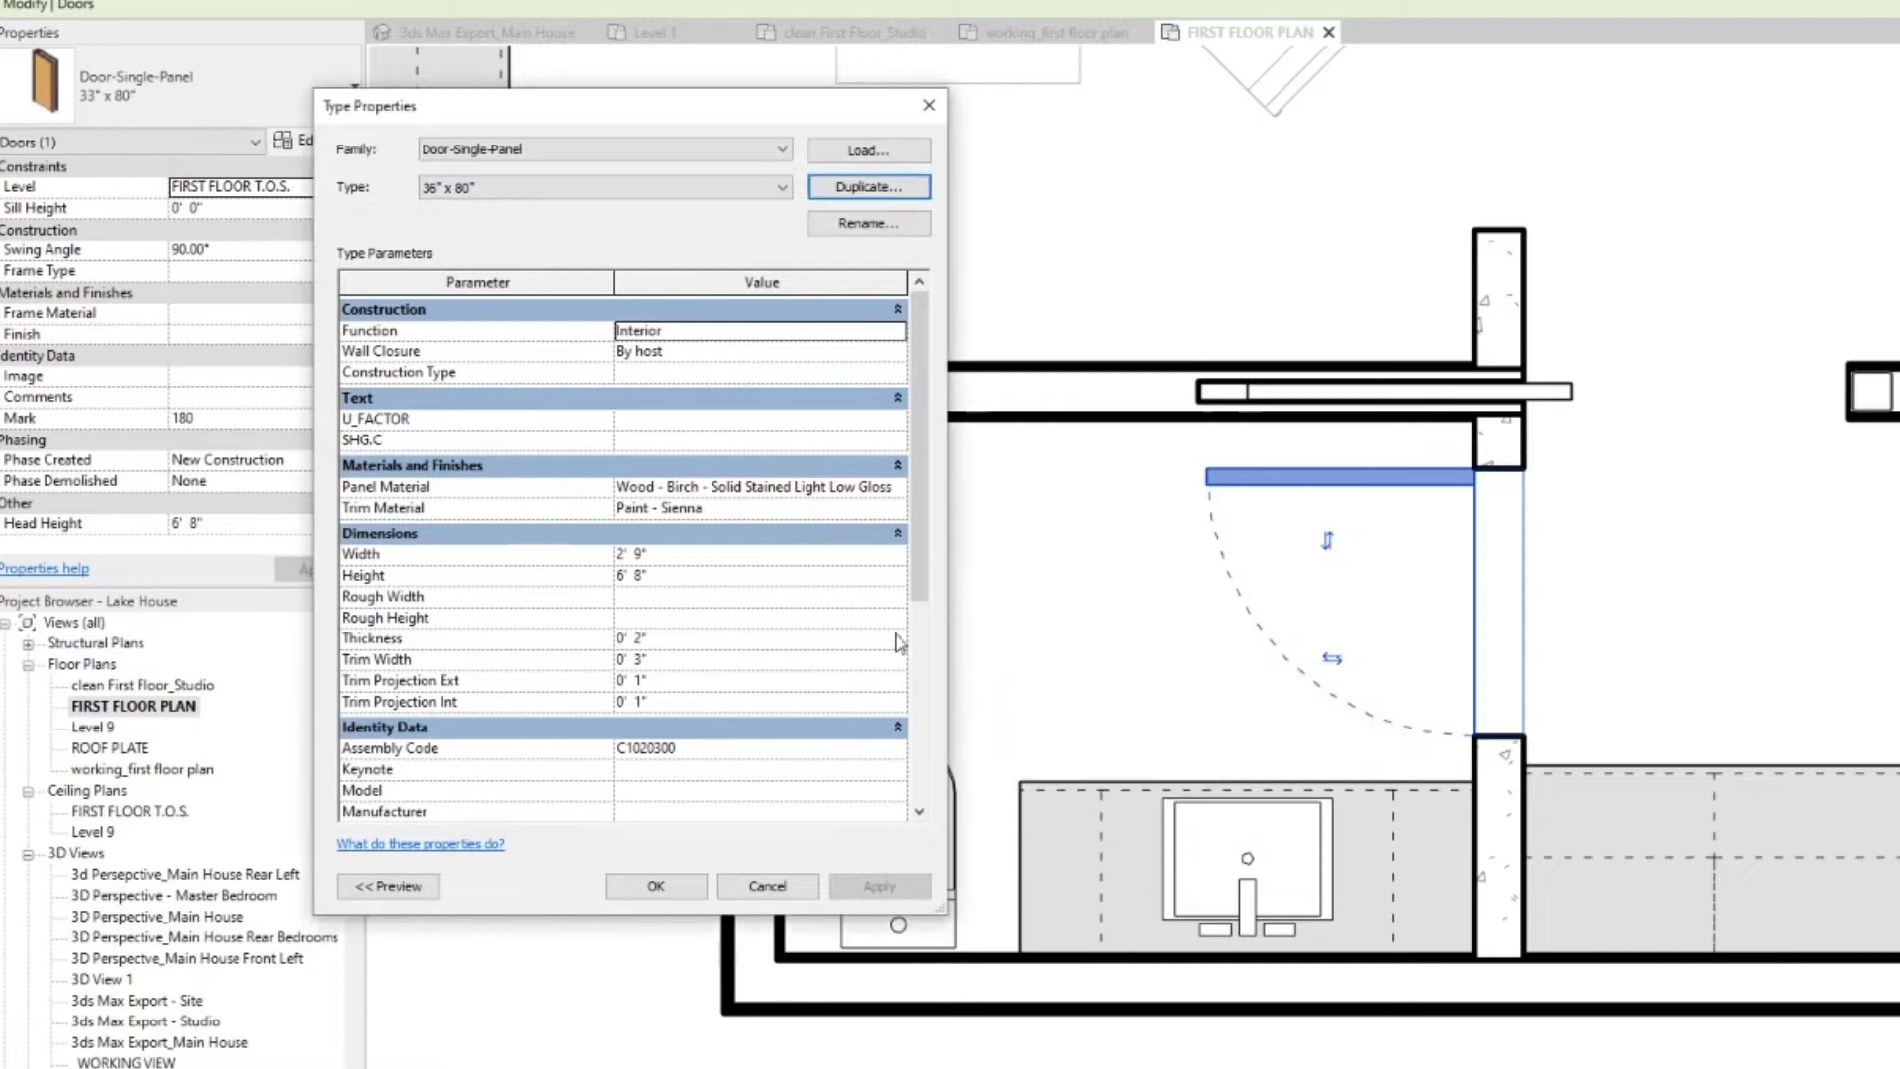
pyautogui.click(674, 893)
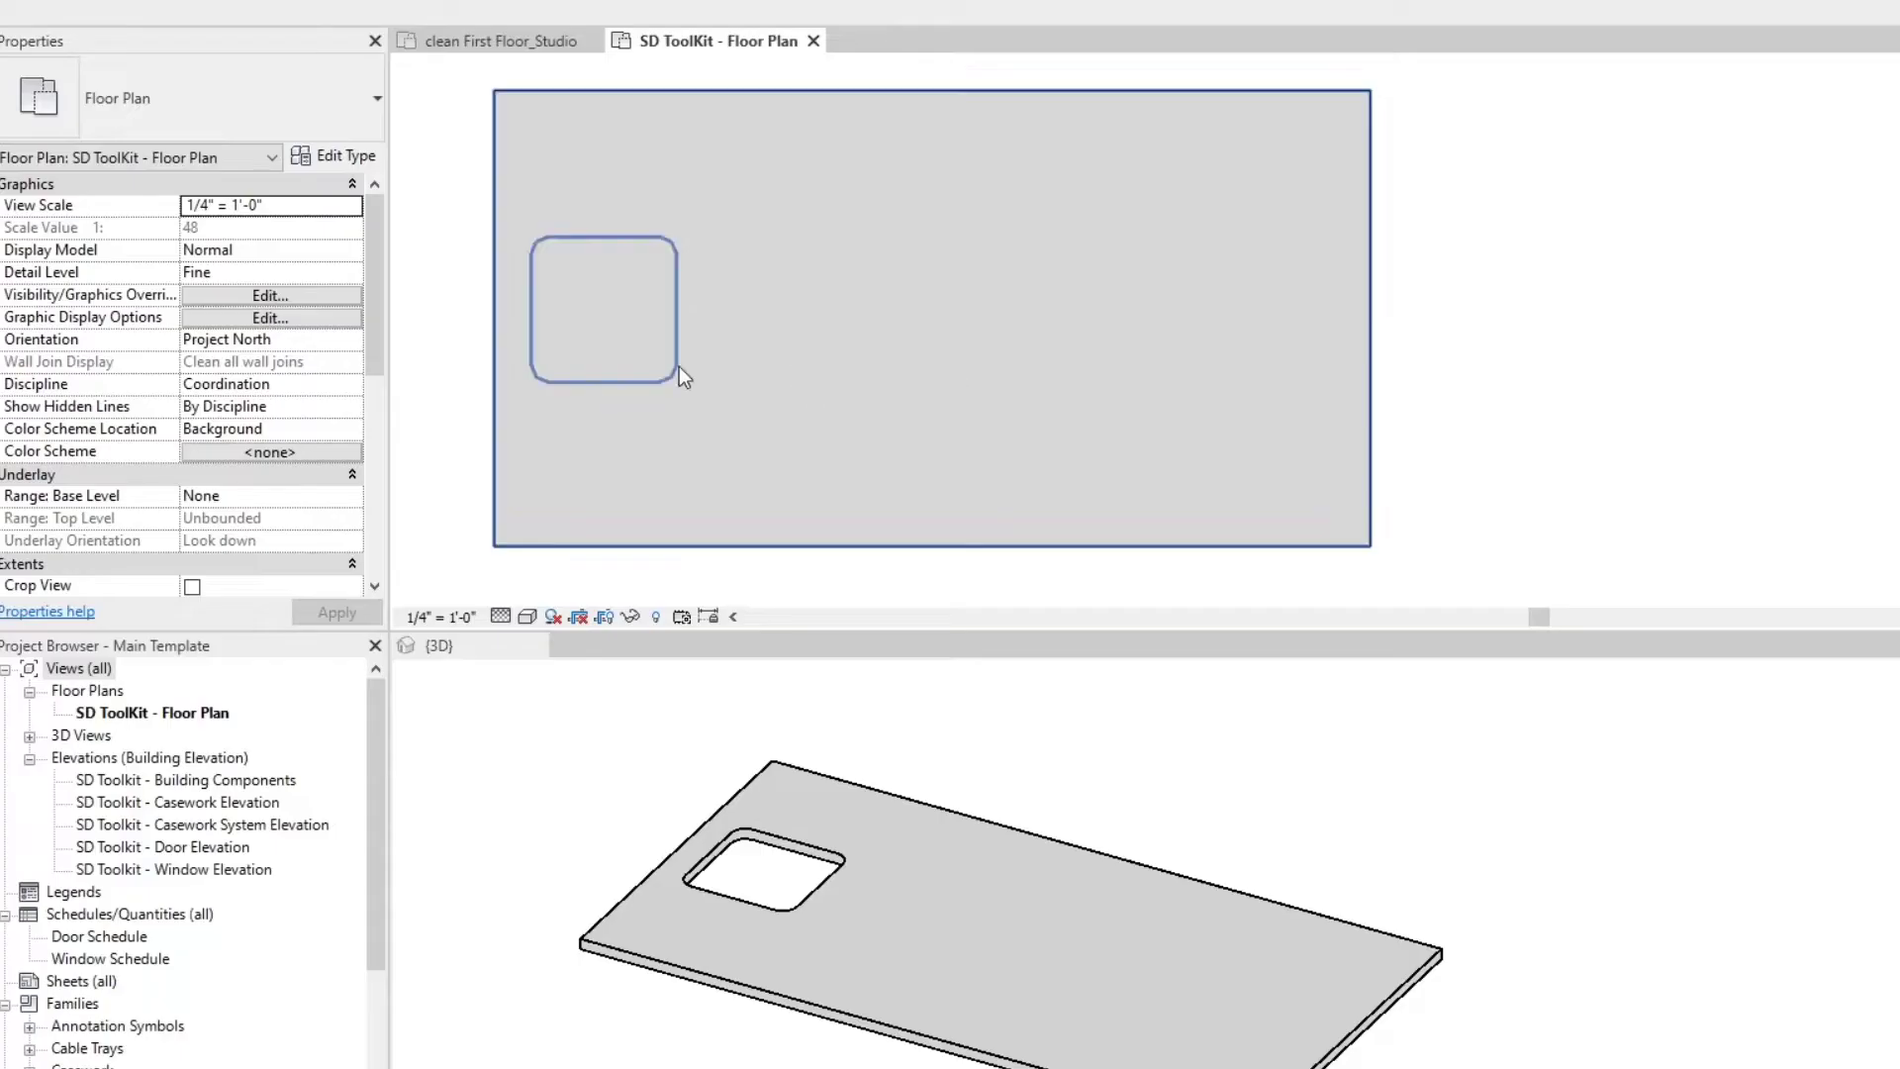
# Step: Shift the sink opening and make the island countertop 3' 0" deep by 6' 0" long
pyautogui.click(665, 319)
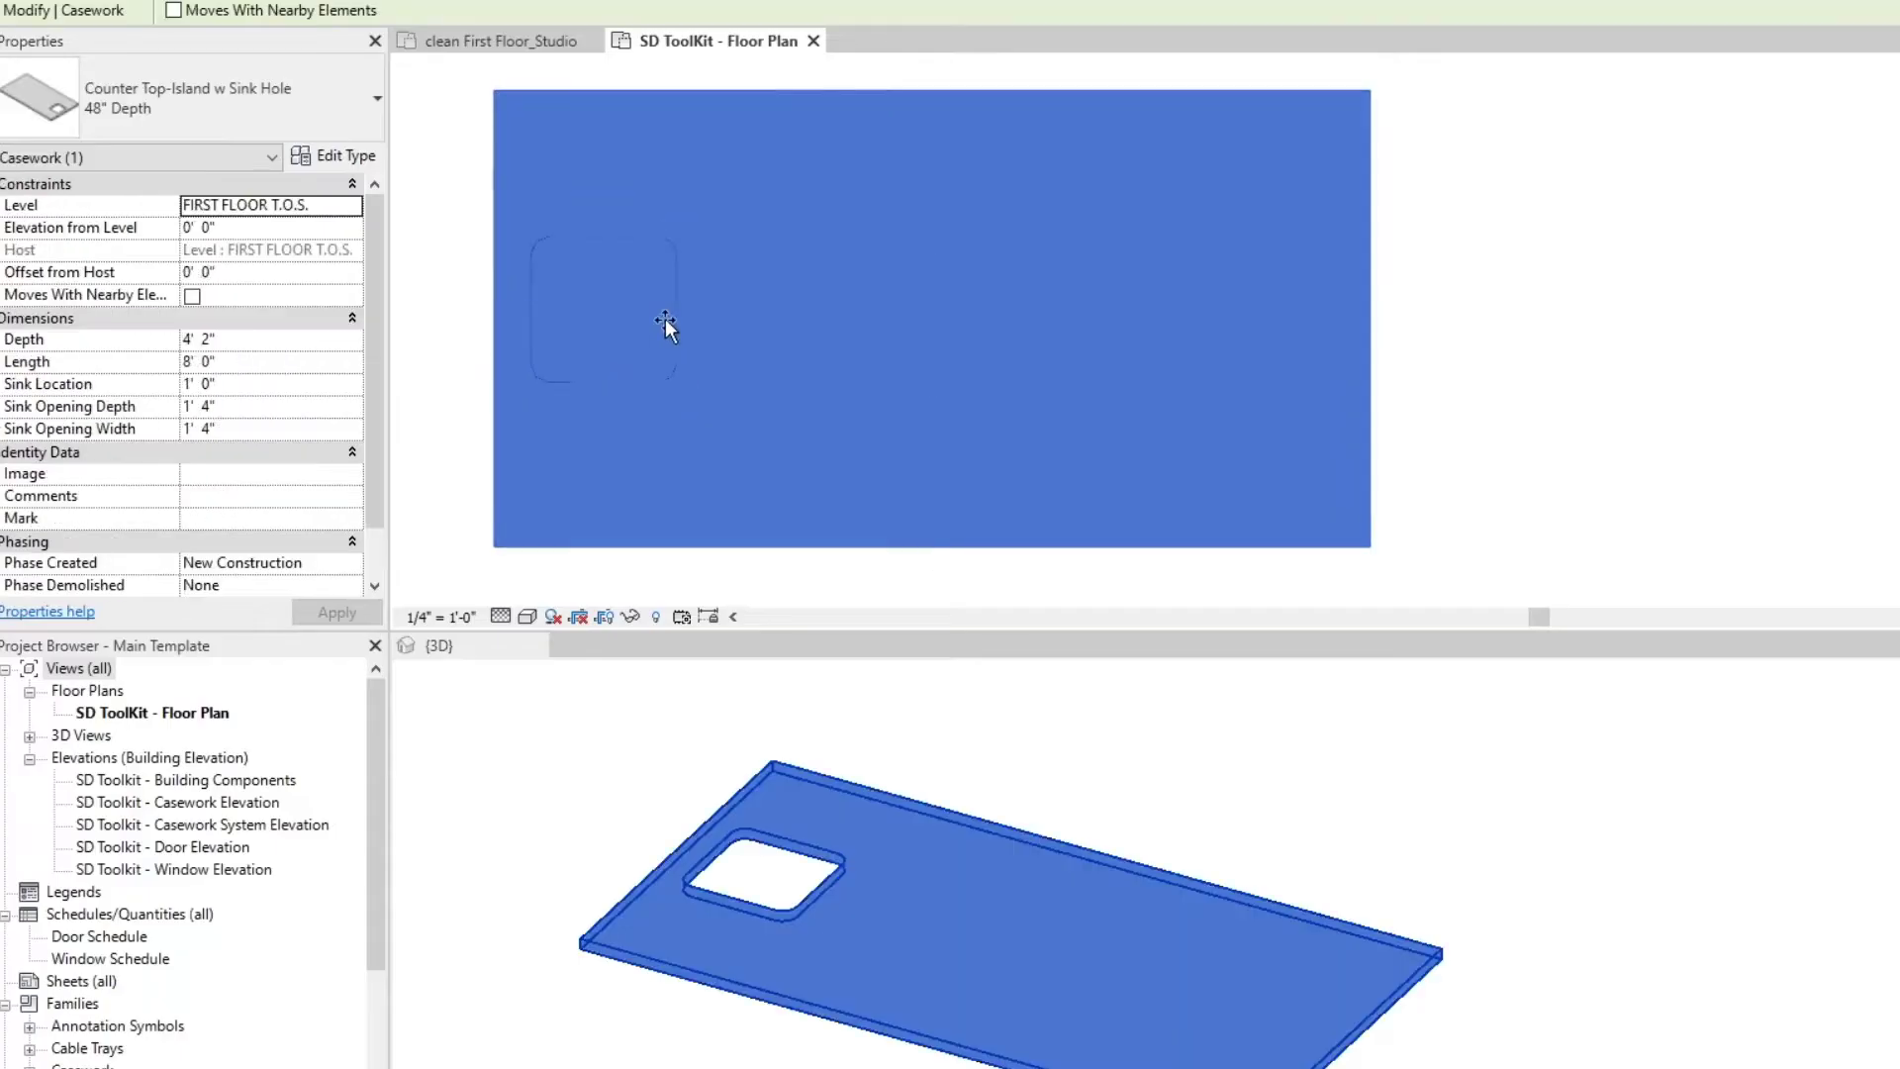
pyautogui.moveTo(665, 318)
pyautogui.mouseDown()
pyautogui.moveTo(752, 317)
pyautogui.moveTo(663, 317)
pyautogui.mouseUp()
pyautogui.press('Return')
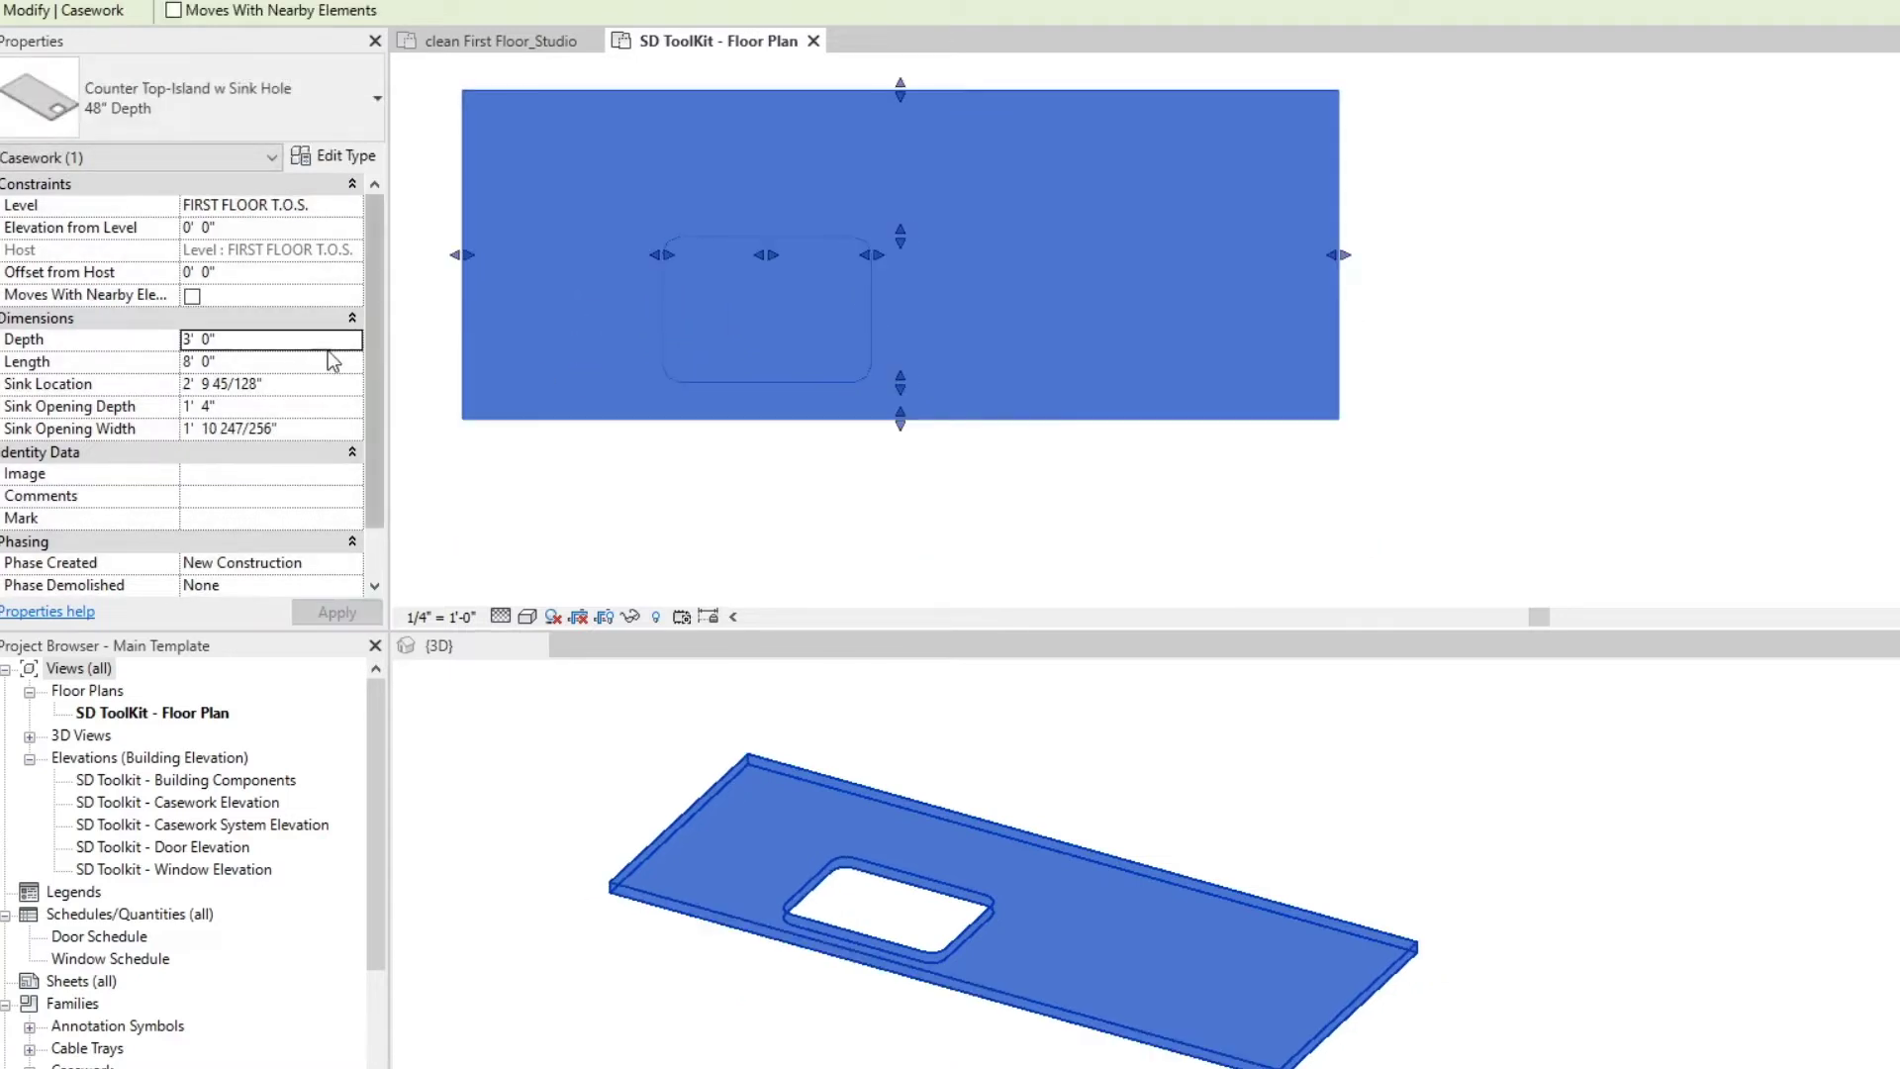
pyautogui.write('6')
pyautogui.press('Return')
pyautogui.press('Escape')
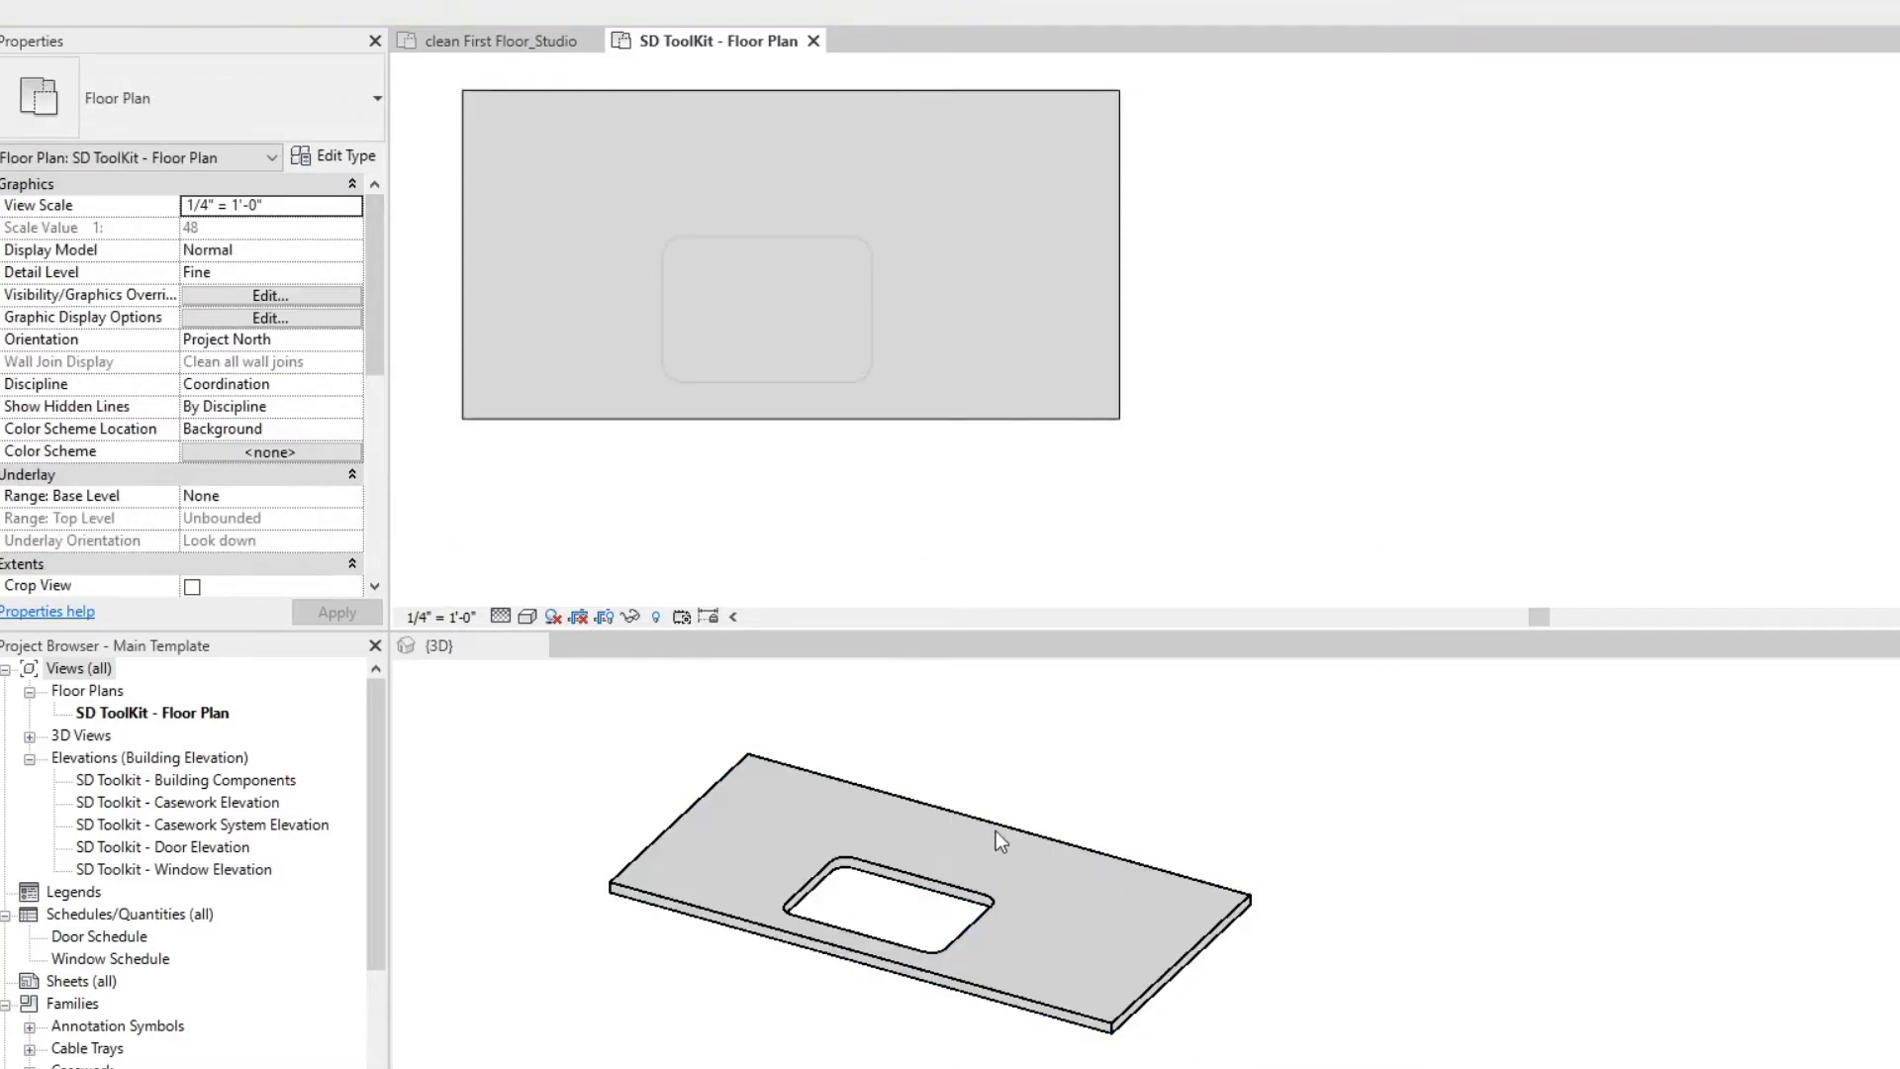
pyautogui.click(989, 836)
pyautogui.keyDown('shift'); pyautogui.moveTo(891, 848); pyautogui.dragTo(615, 811, button='middle'); pyautogui.keyUp('shift')
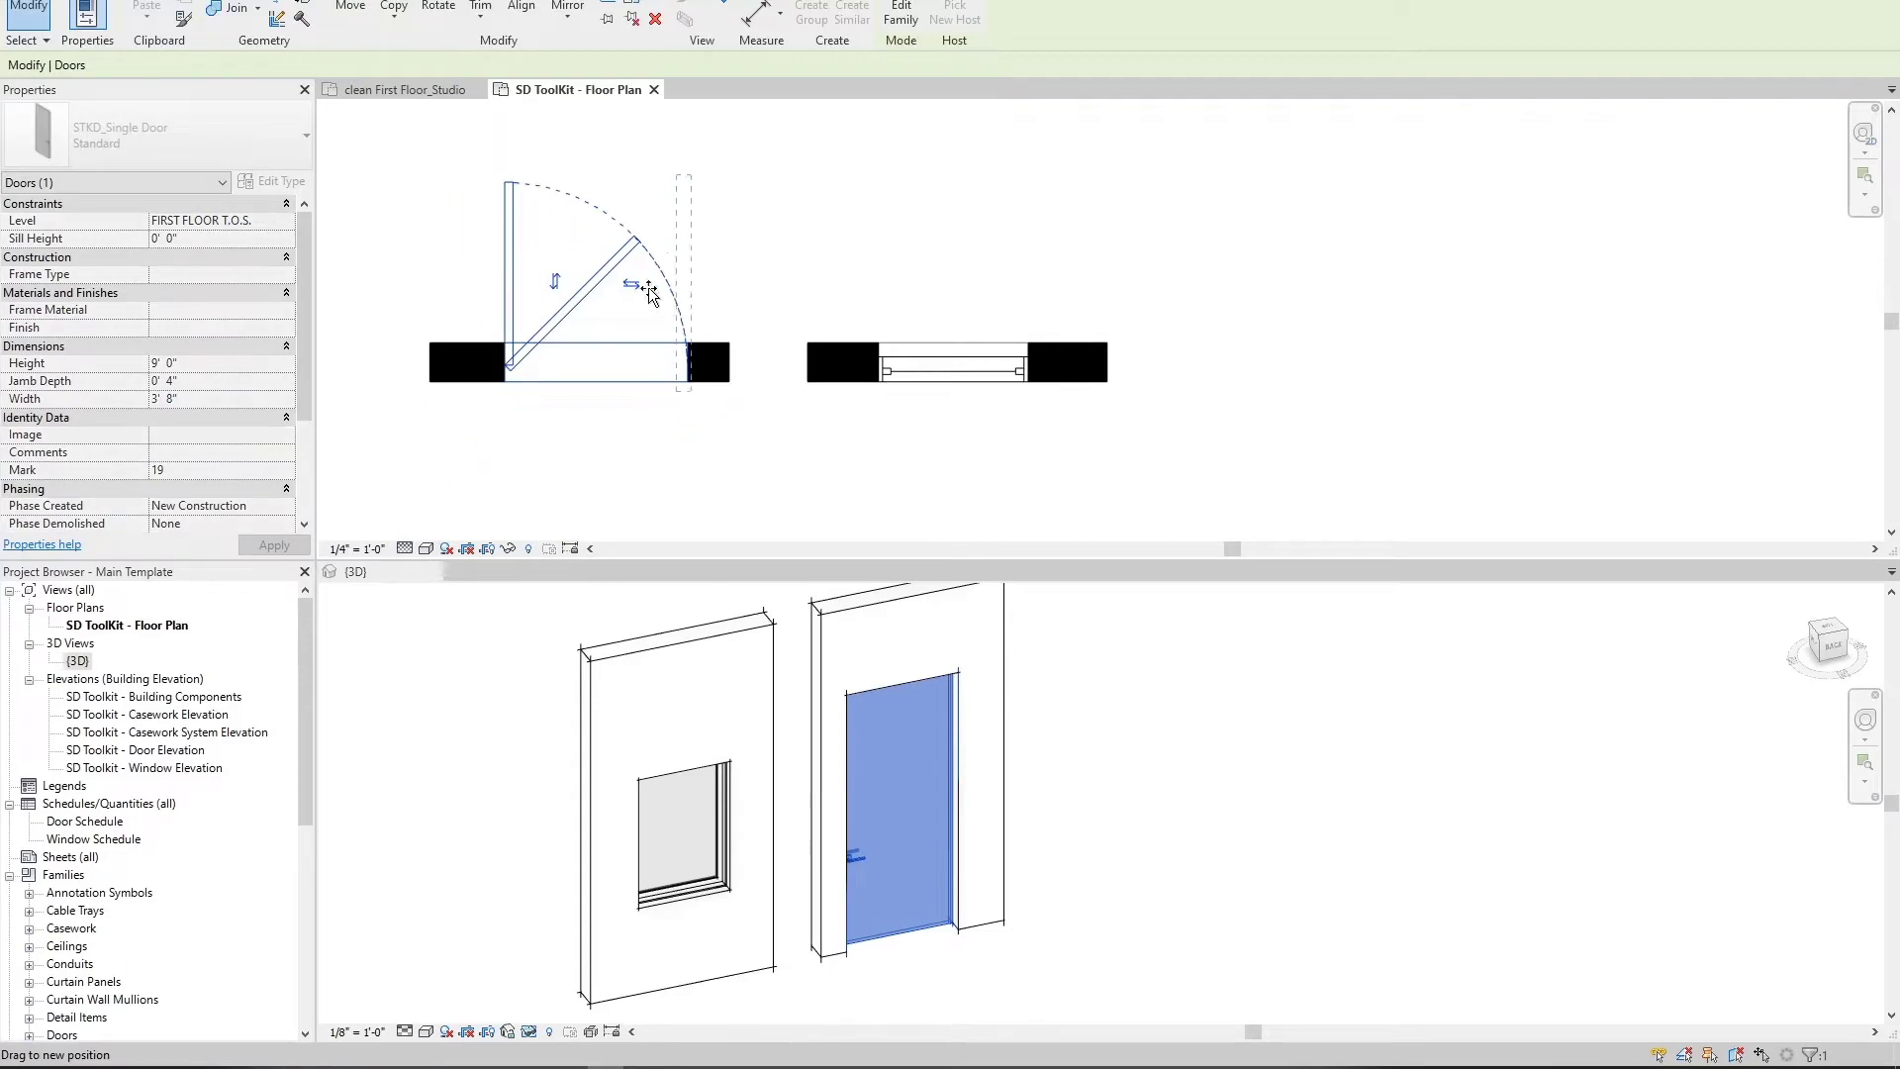
# Step: Deselect the sample door and select the fixed window sample
pyautogui.click(768, 310)
pyautogui.click(928, 364)
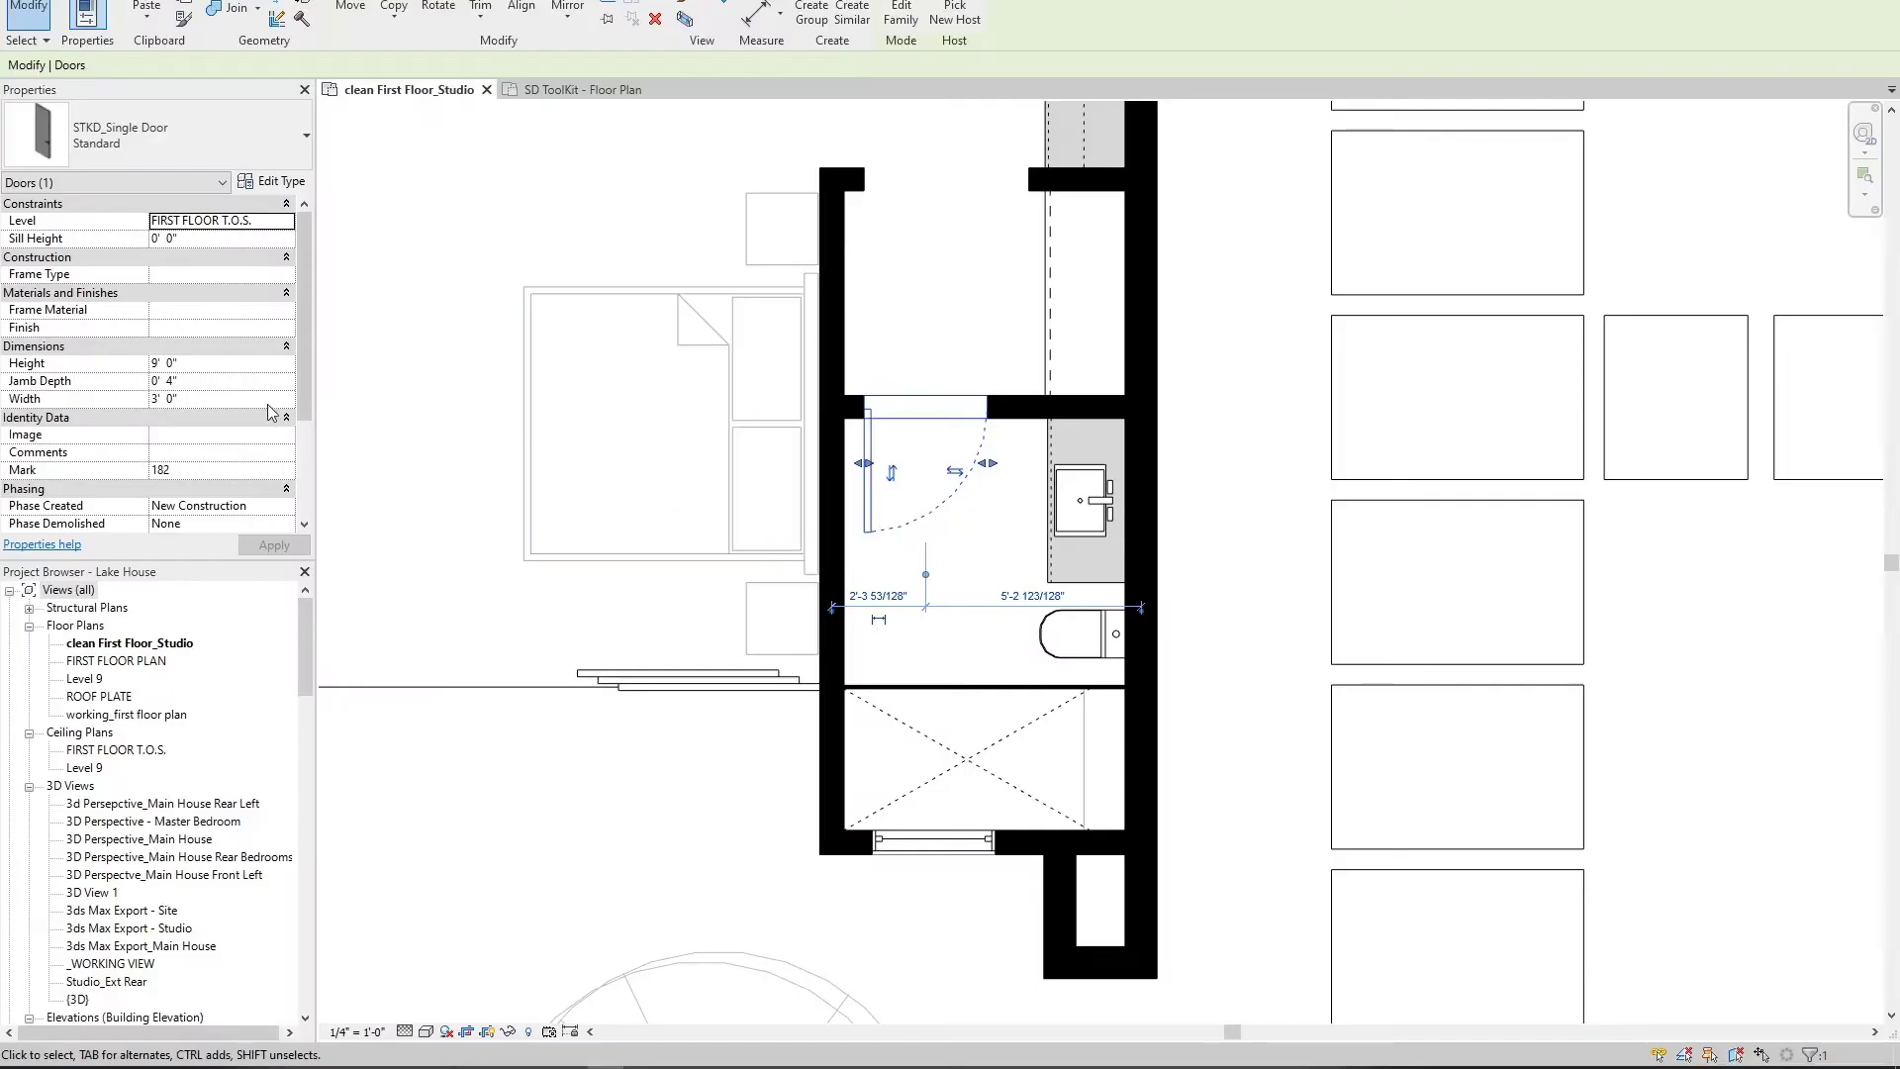
# Step: Set the bathroom door width to 2' 6" and align it to the wall opening face with AL
pyautogui.press('Return')
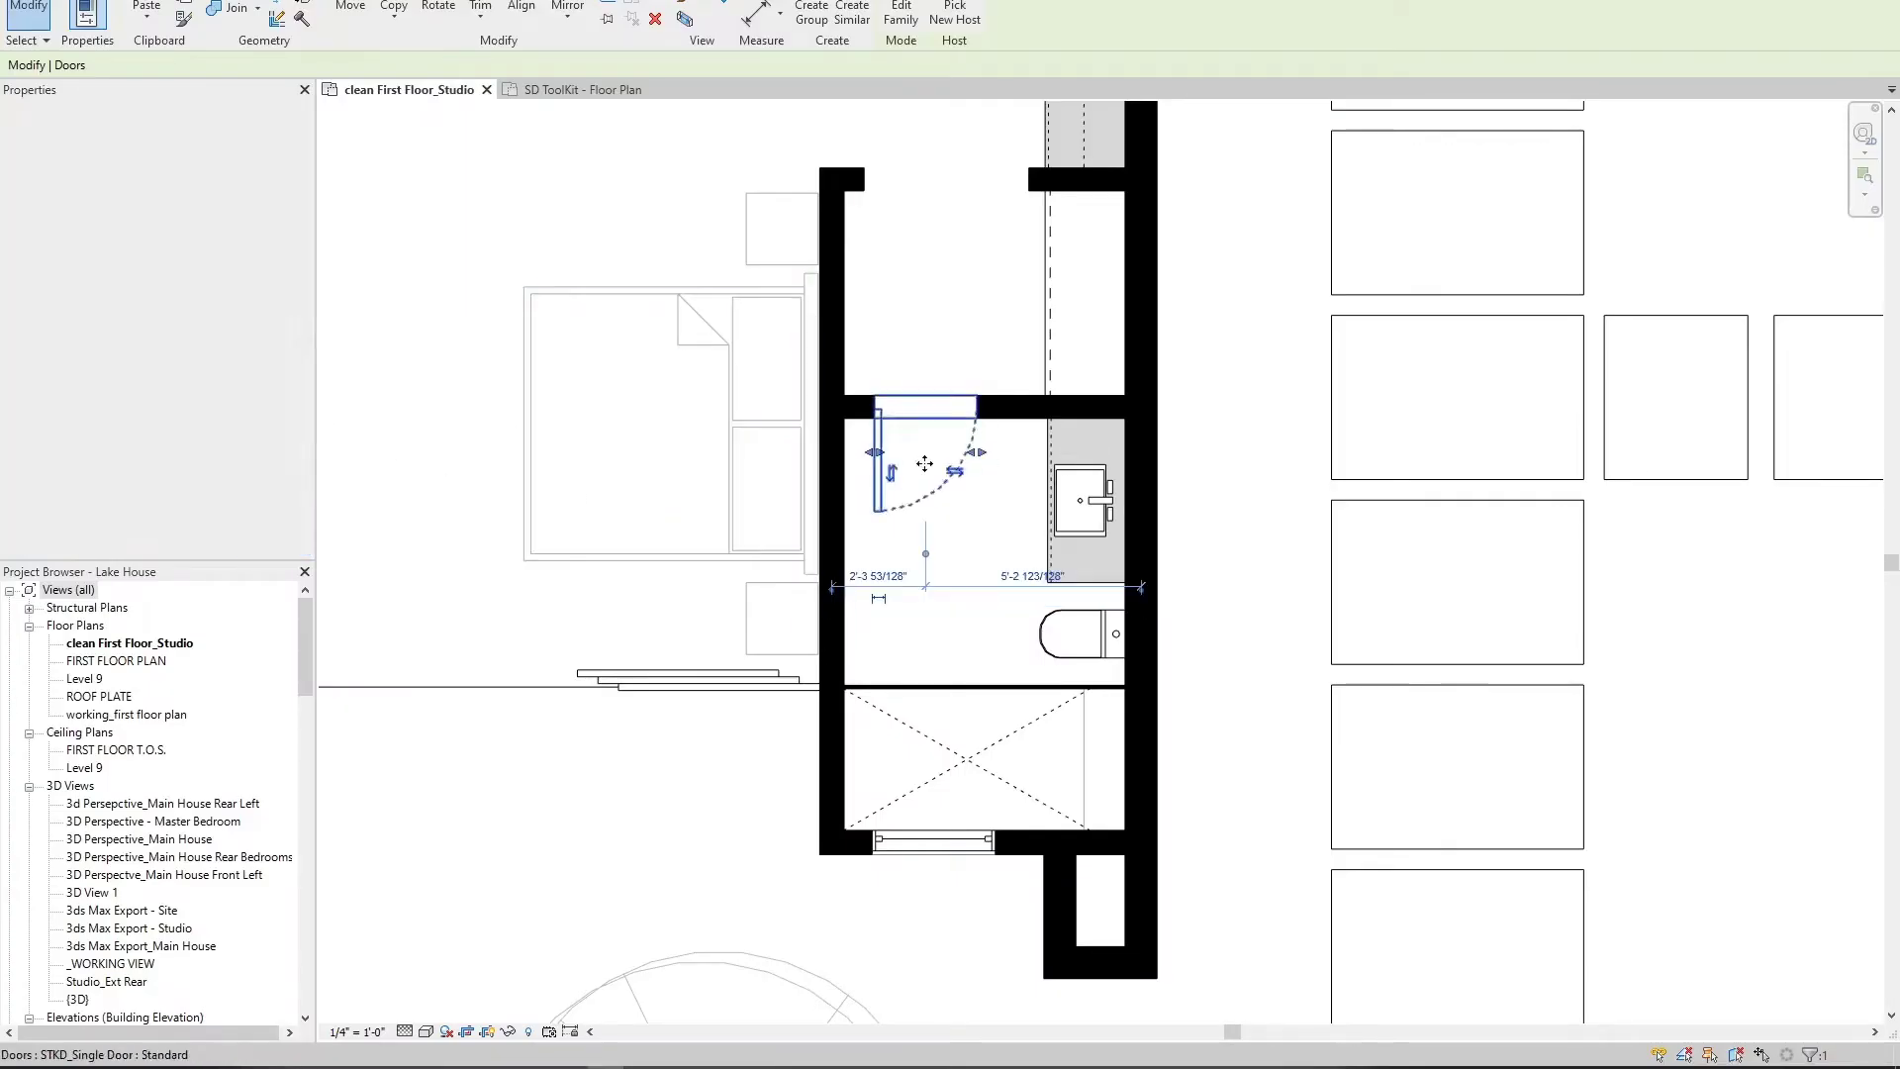
pyautogui.press('a')
pyautogui.press('l')
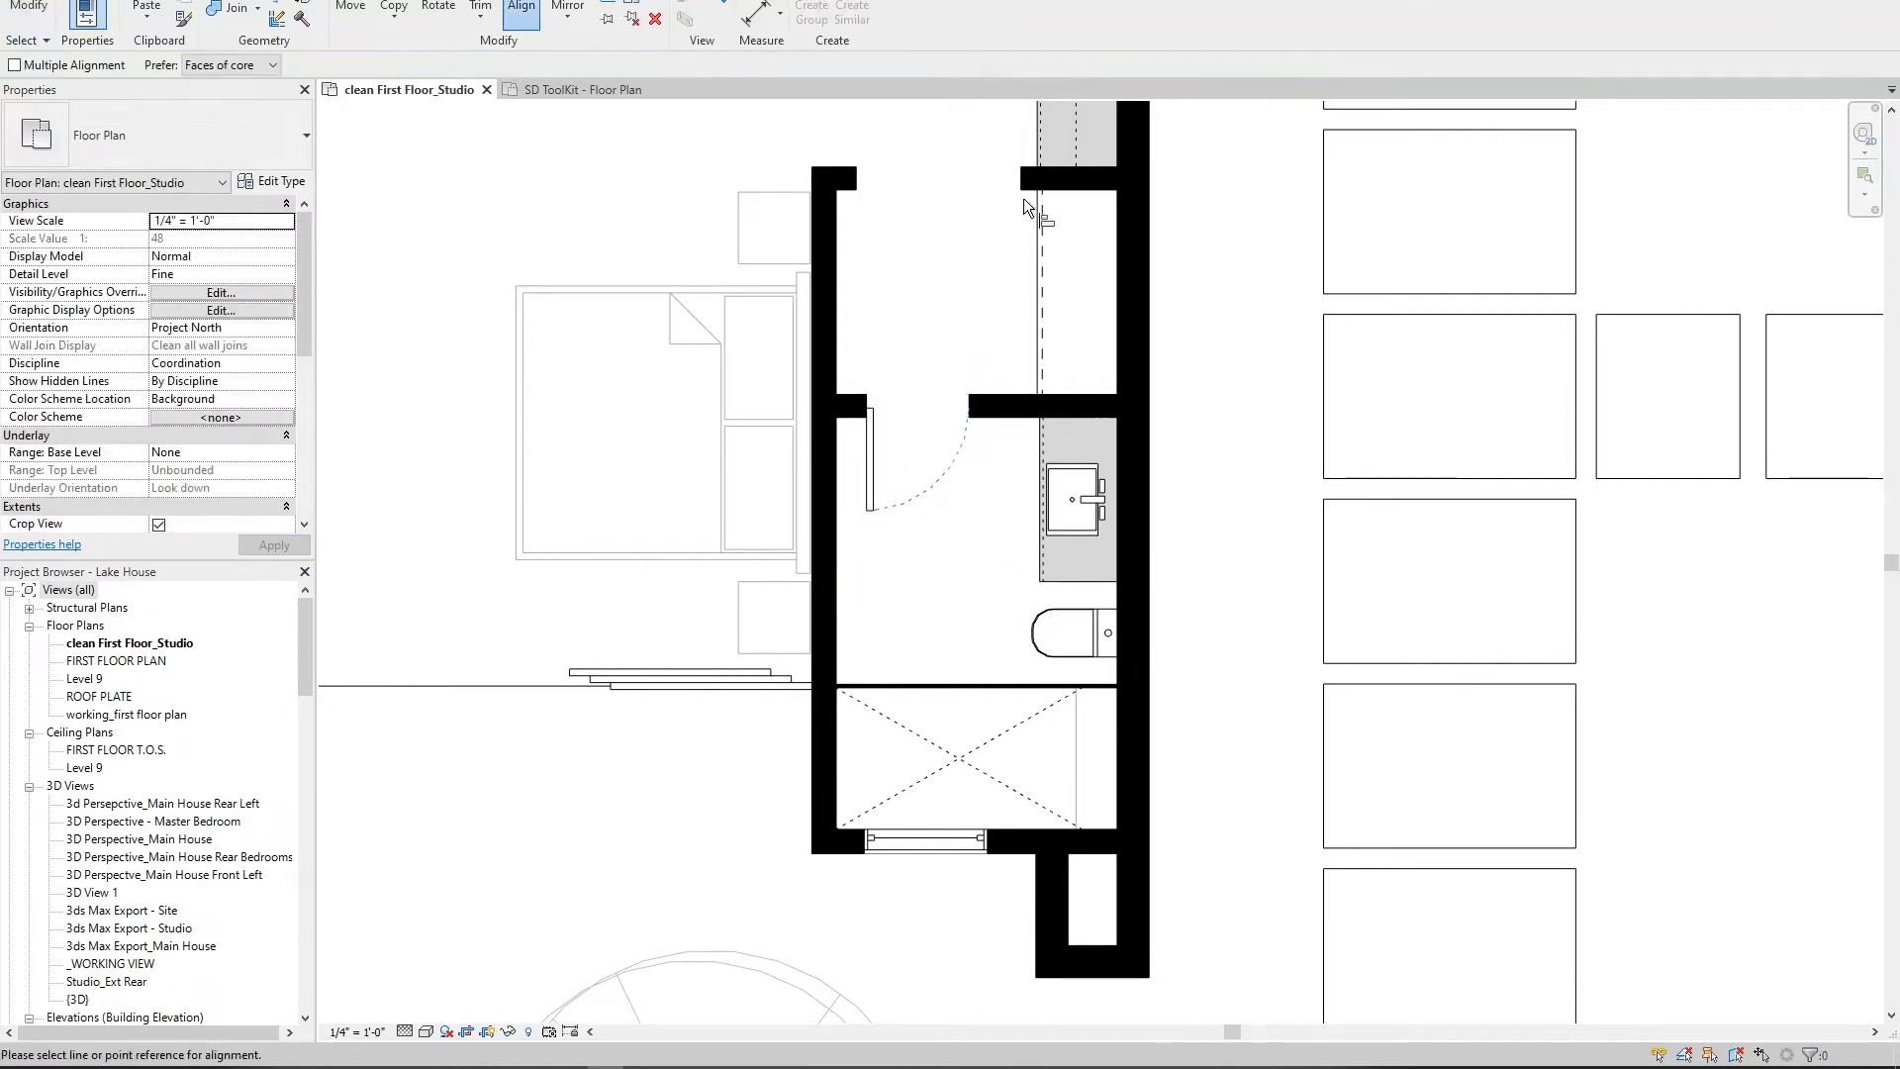
pyautogui.click(976, 457)
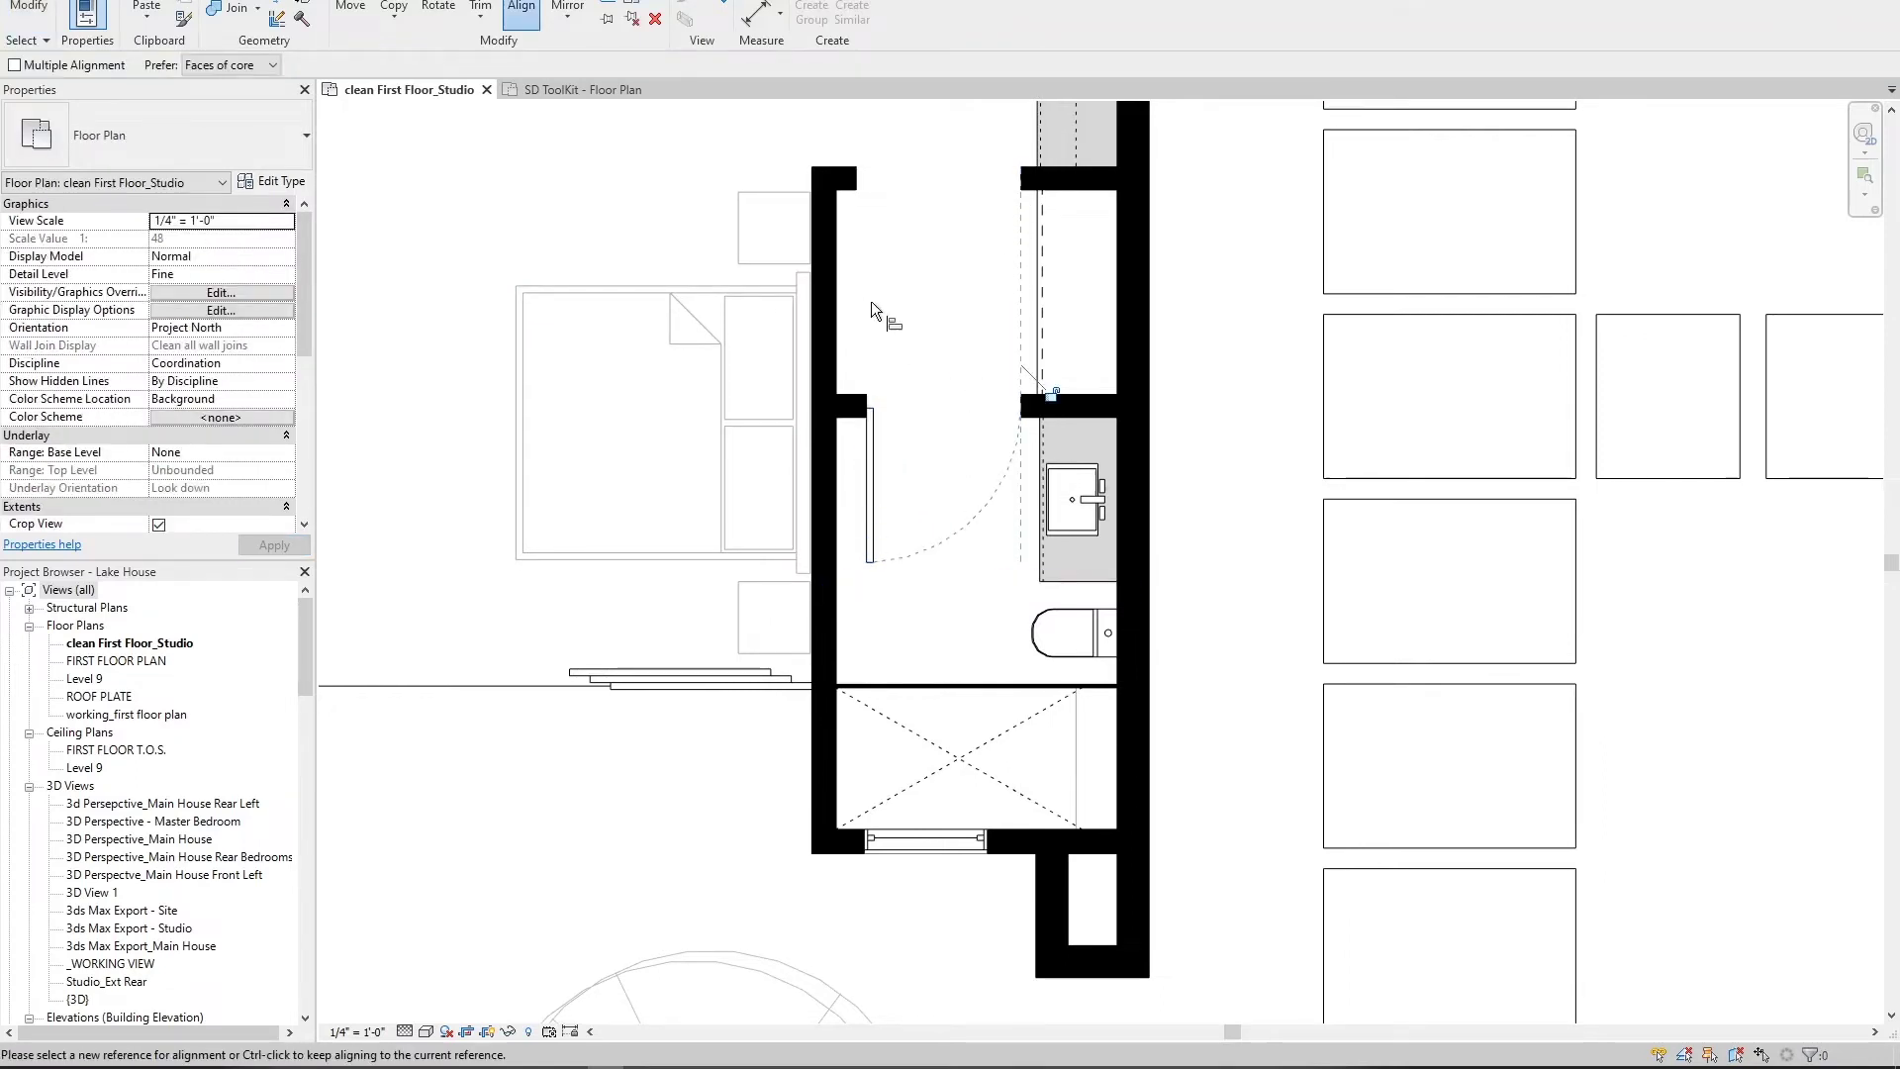
pyautogui.click(857, 192)
pyautogui.click(865, 431)
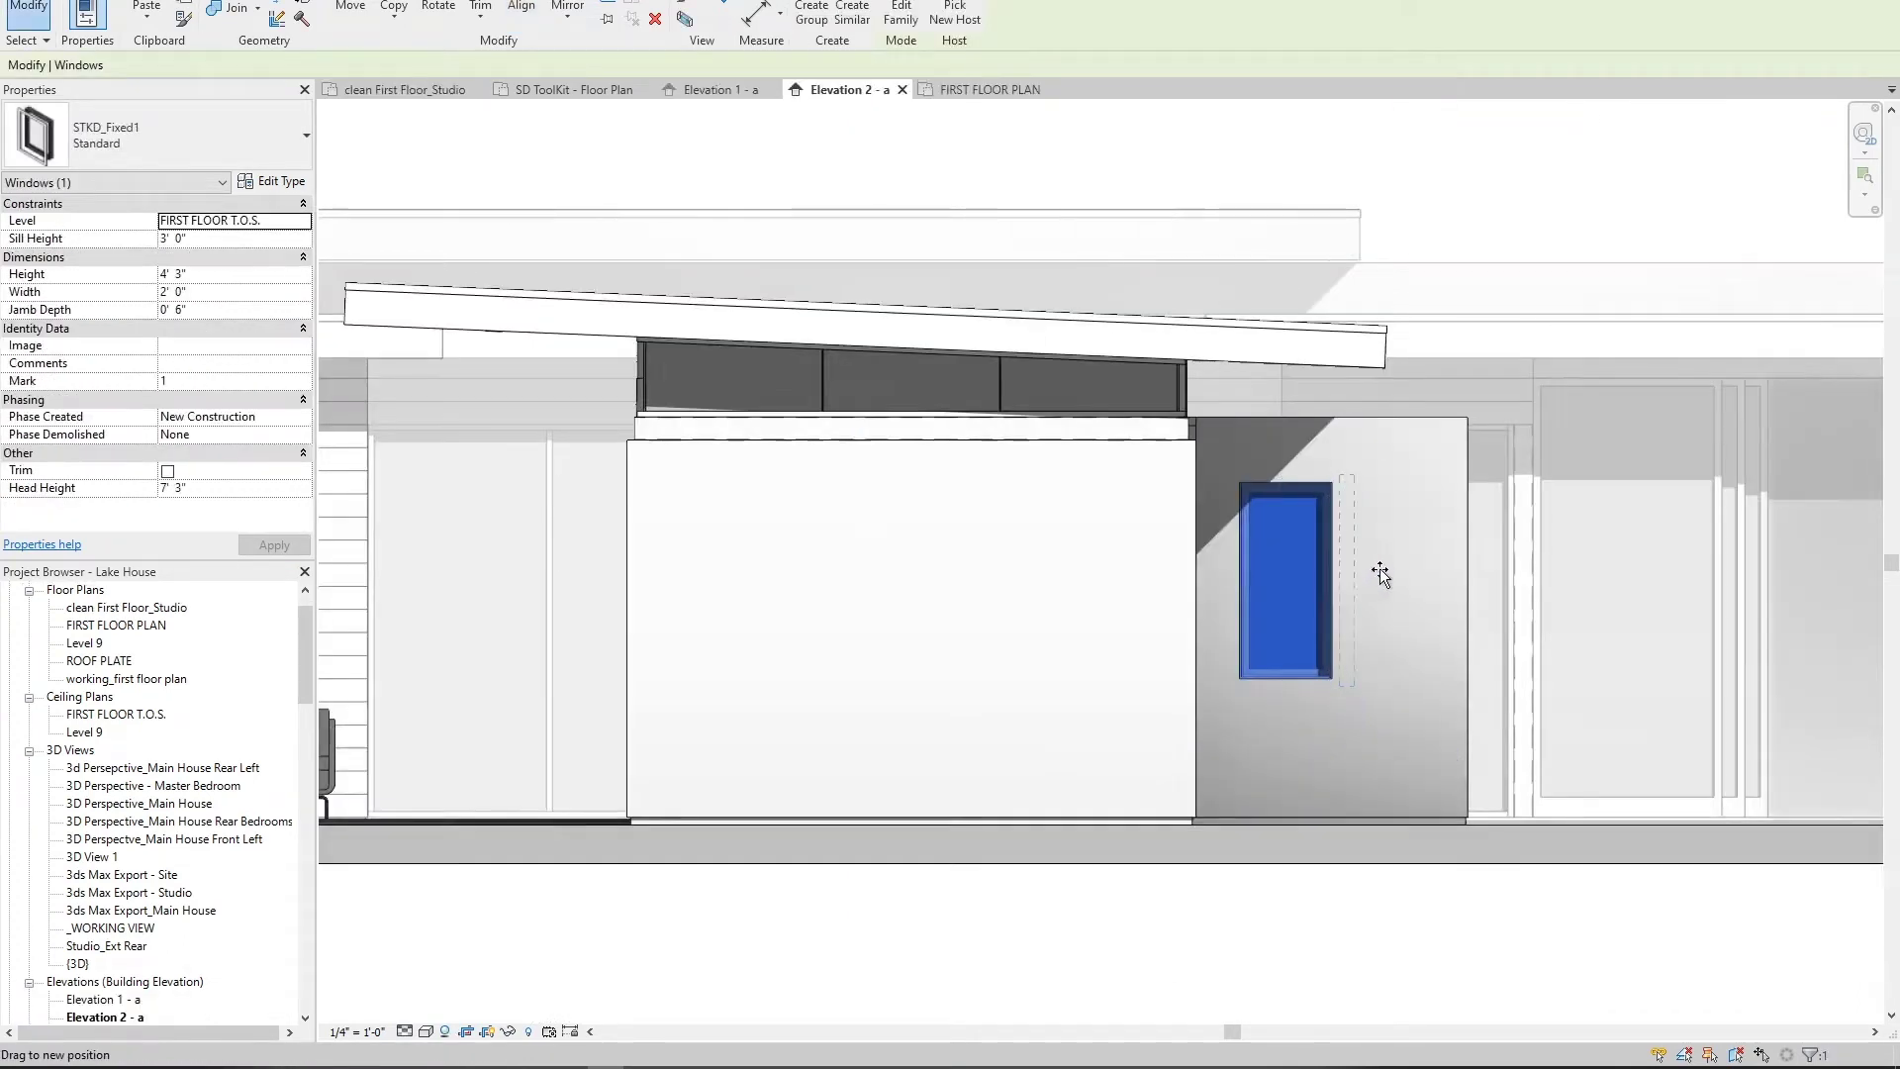
# Step: Resize the STKD_Fixed1 window to about 3' 8" wide by 2' 10" high
pyautogui.moveTo(1401, 592); pyautogui.dragTo(1406, 590)
pyautogui.moveTo(1327, 539); pyautogui.dragTo(1327, 546)
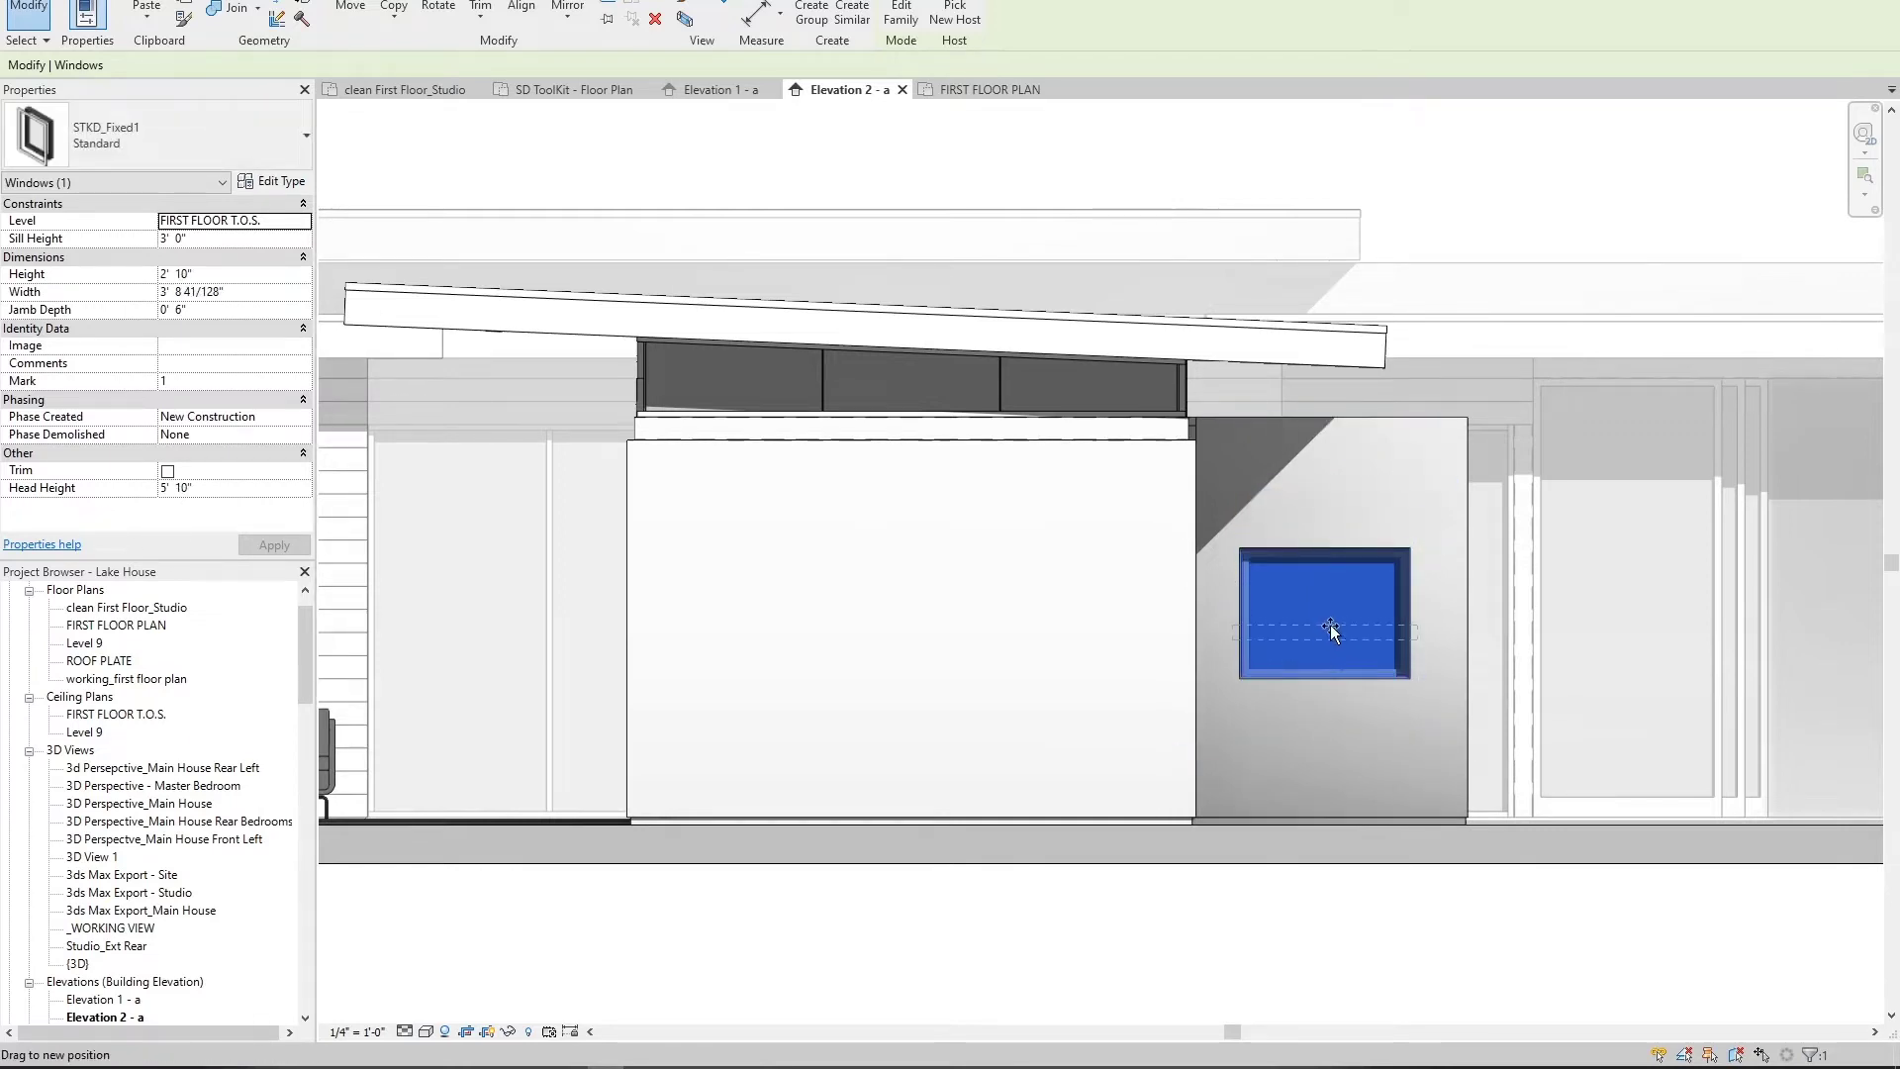
pyautogui.moveTo(1330, 625); pyautogui.dragTo(1331, 623)
pyautogui.click(1282, 922)
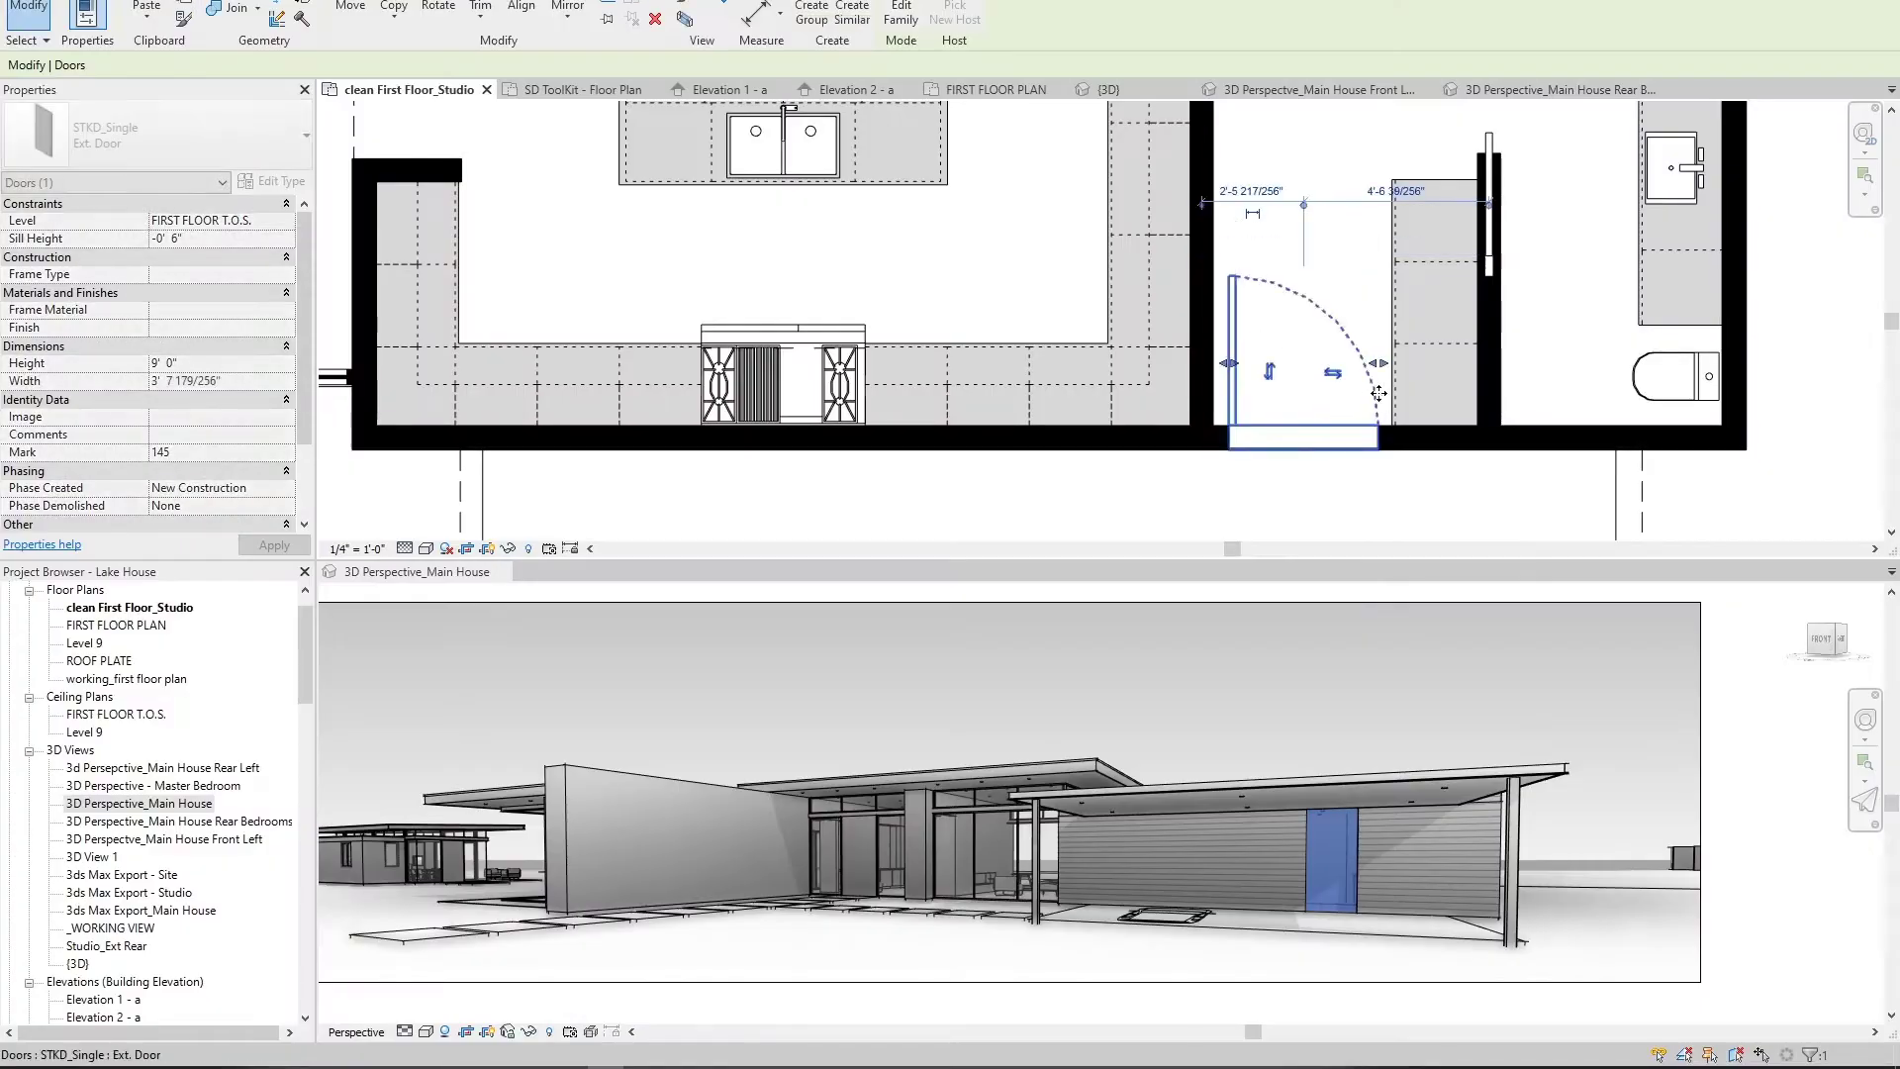
pyautogui.click(1237, 378)
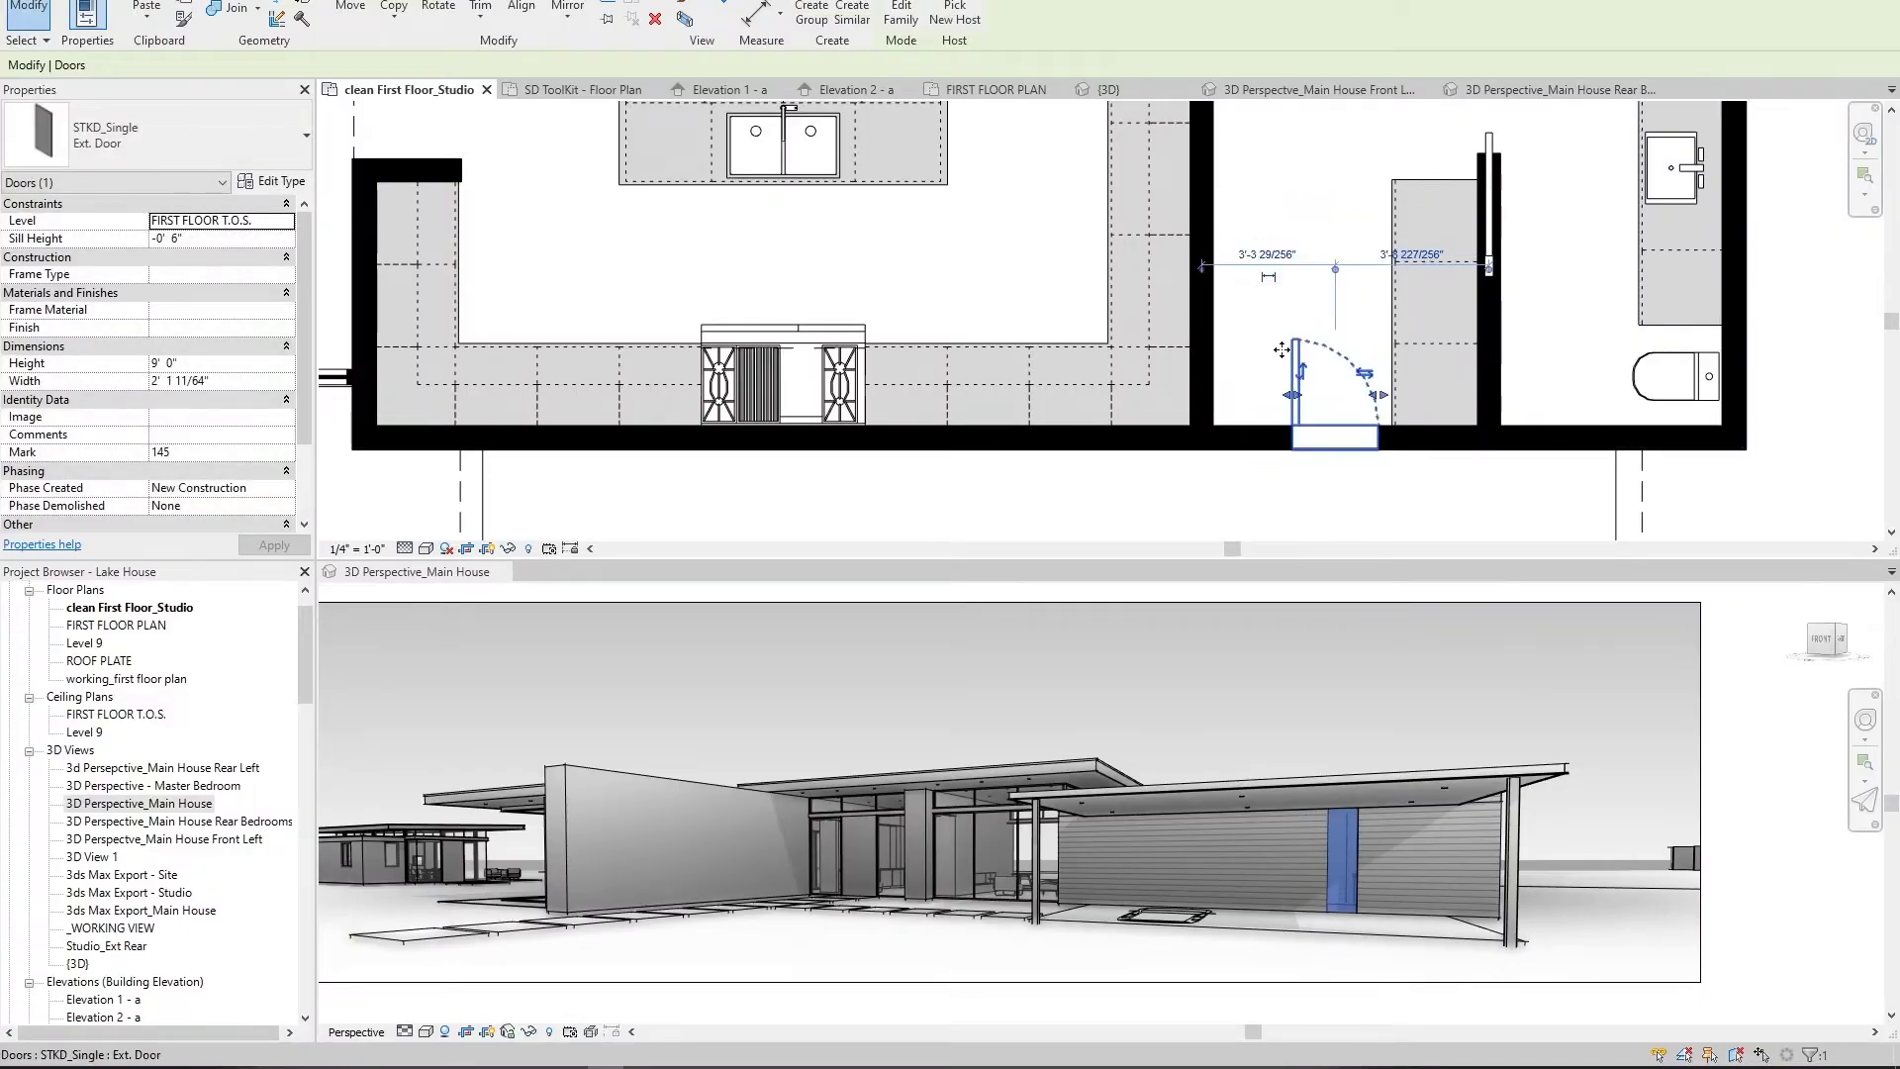
pyautogui.press('Escape')
pyautogui.click(1283, 349)
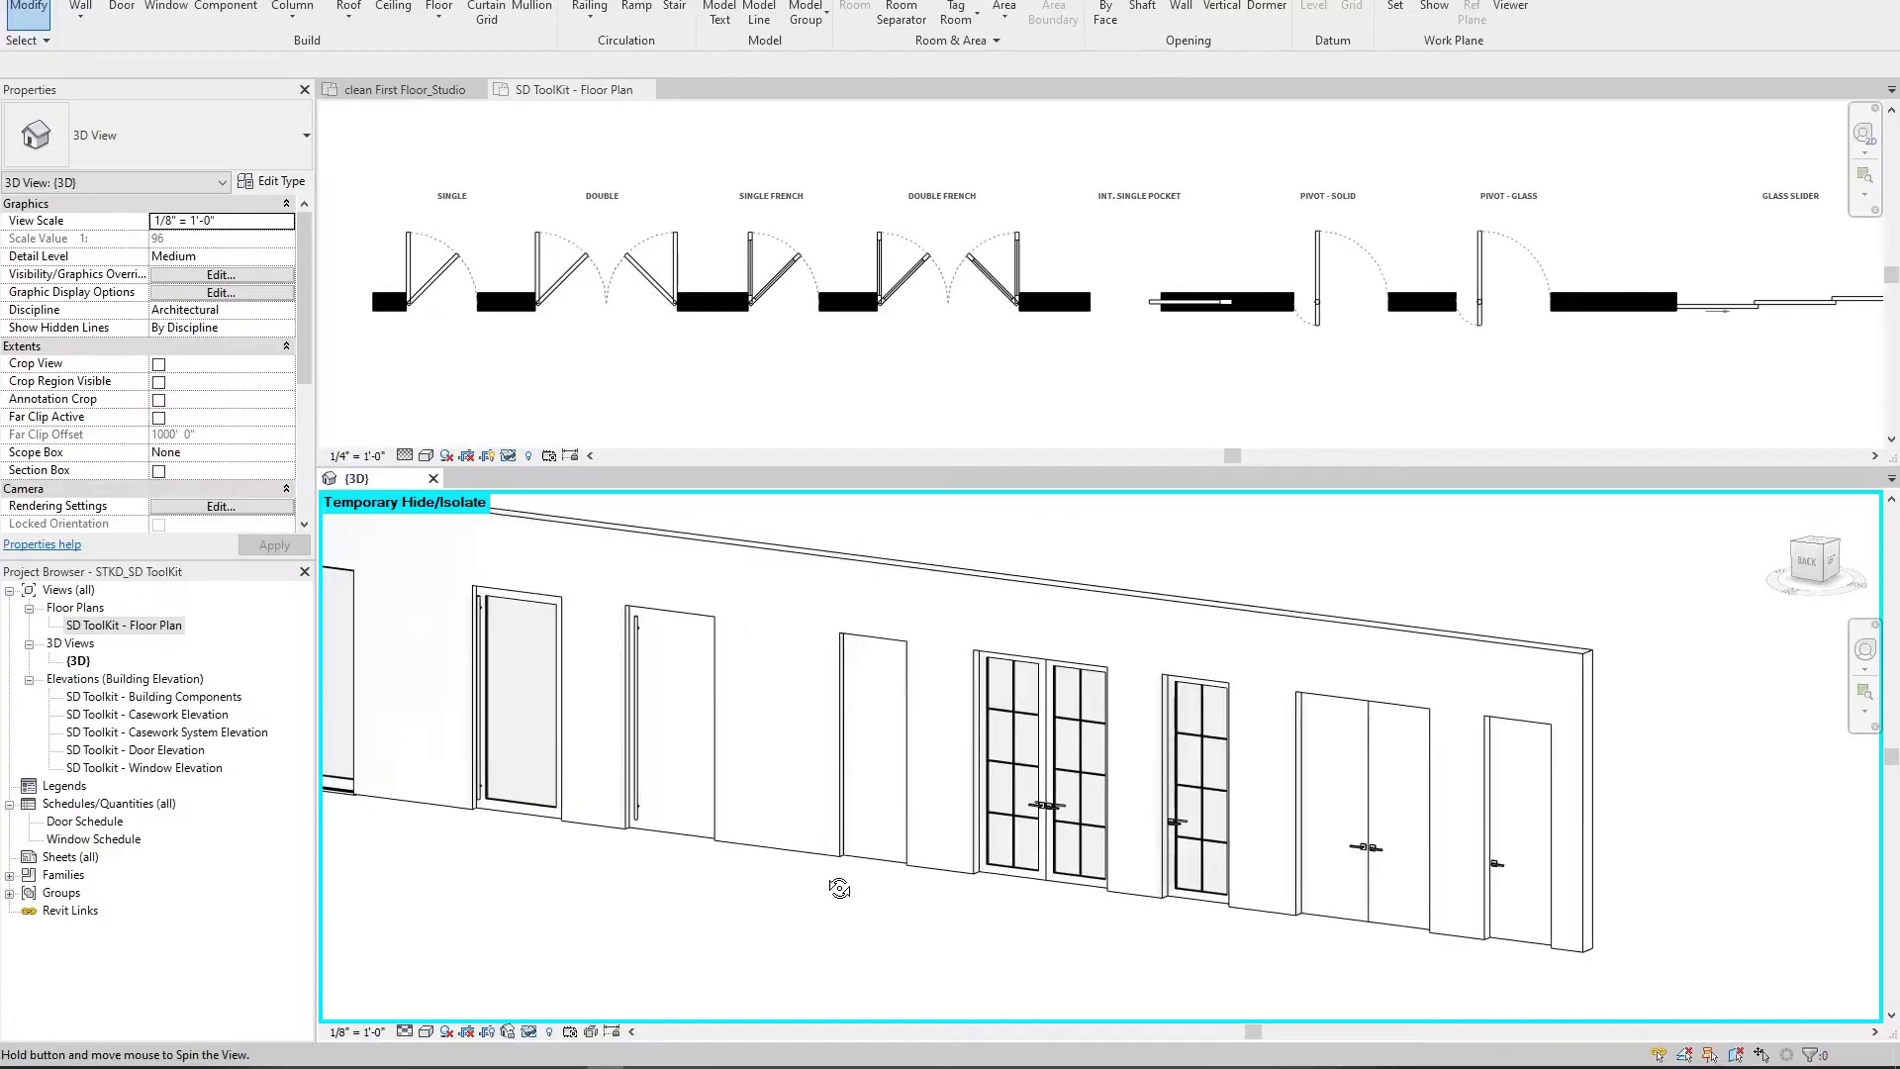
# Step: Orbit the 3D view around the wall of door samples
pyautogui.keyDown('shift'); pyautogui.moveTo(806, 1009); pyautogui.dragTo(797, 878, button='middle'); pyautogui.keyUp('shift')
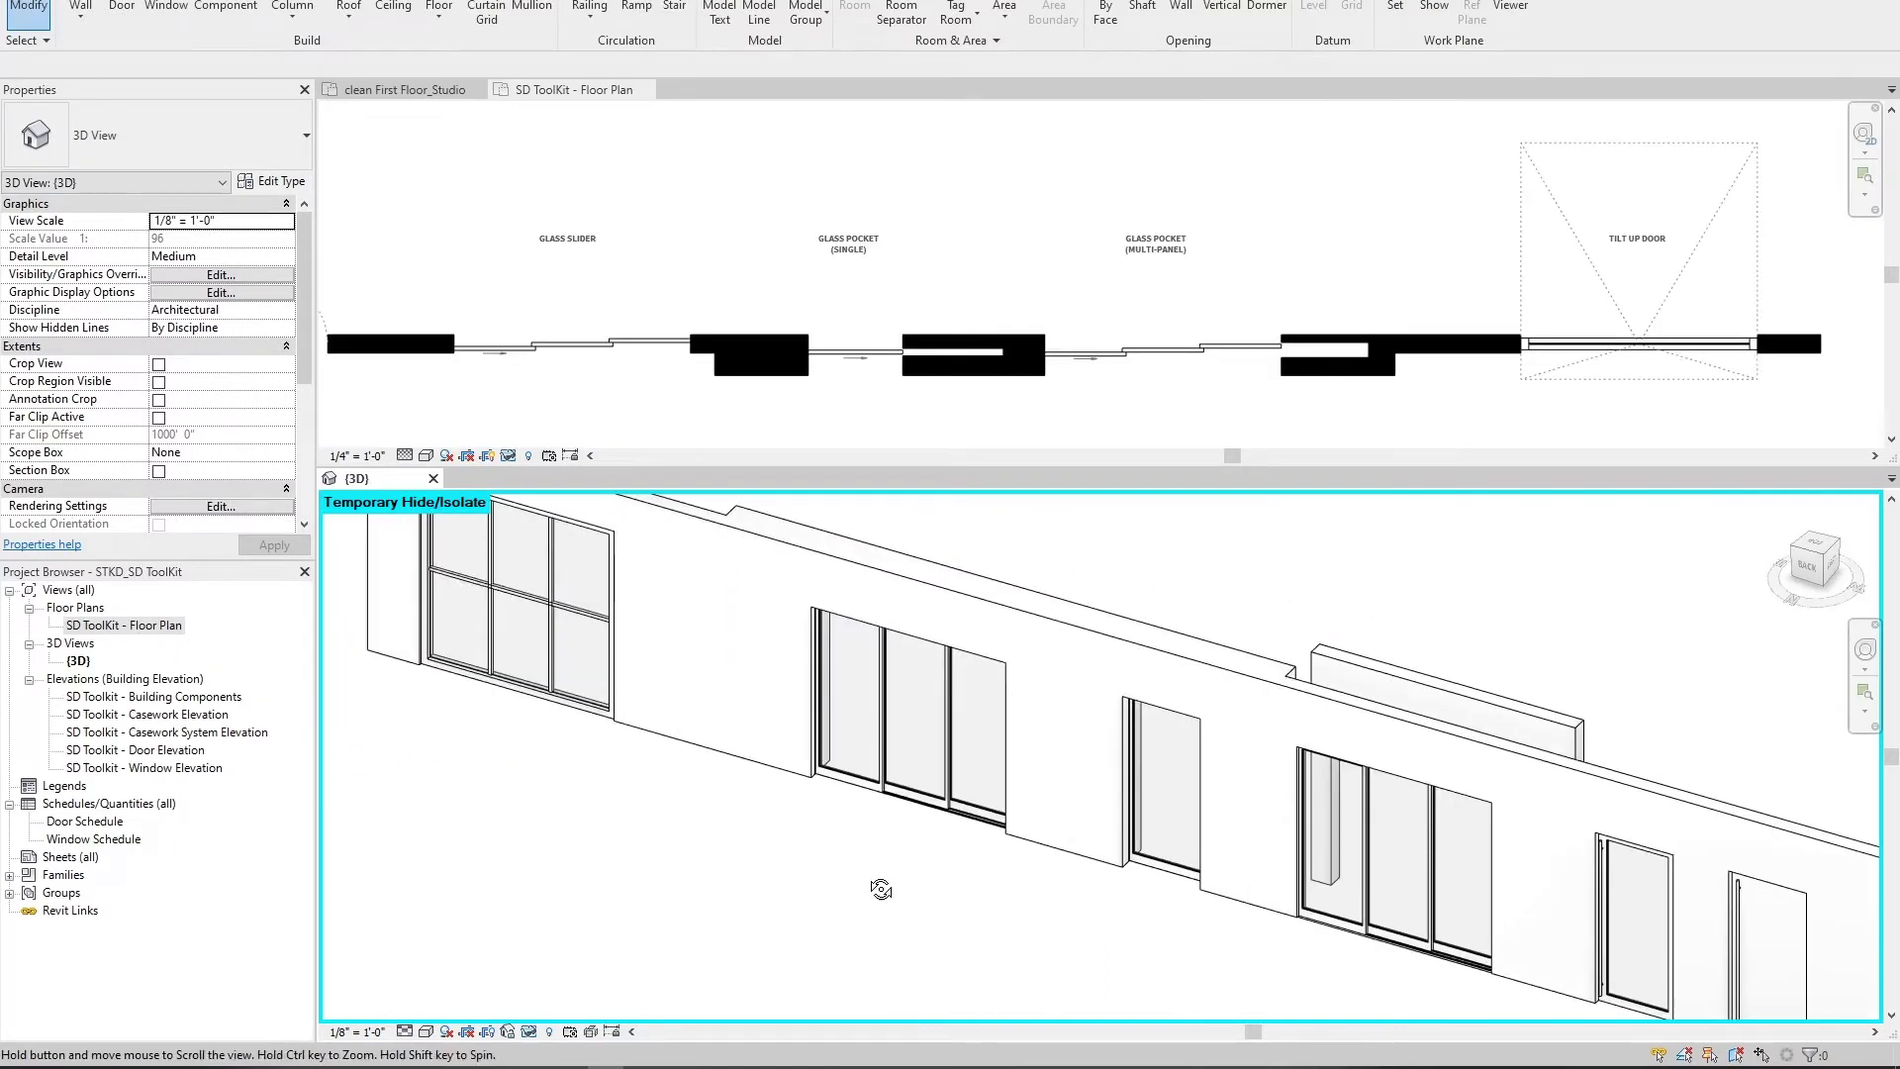
pyautogui.keyDown('shift'); pyautogui.moveTo(869, 883); pyautogui.dragTo(885, 795, button='middle'); pyautogui.keyUp('shift')
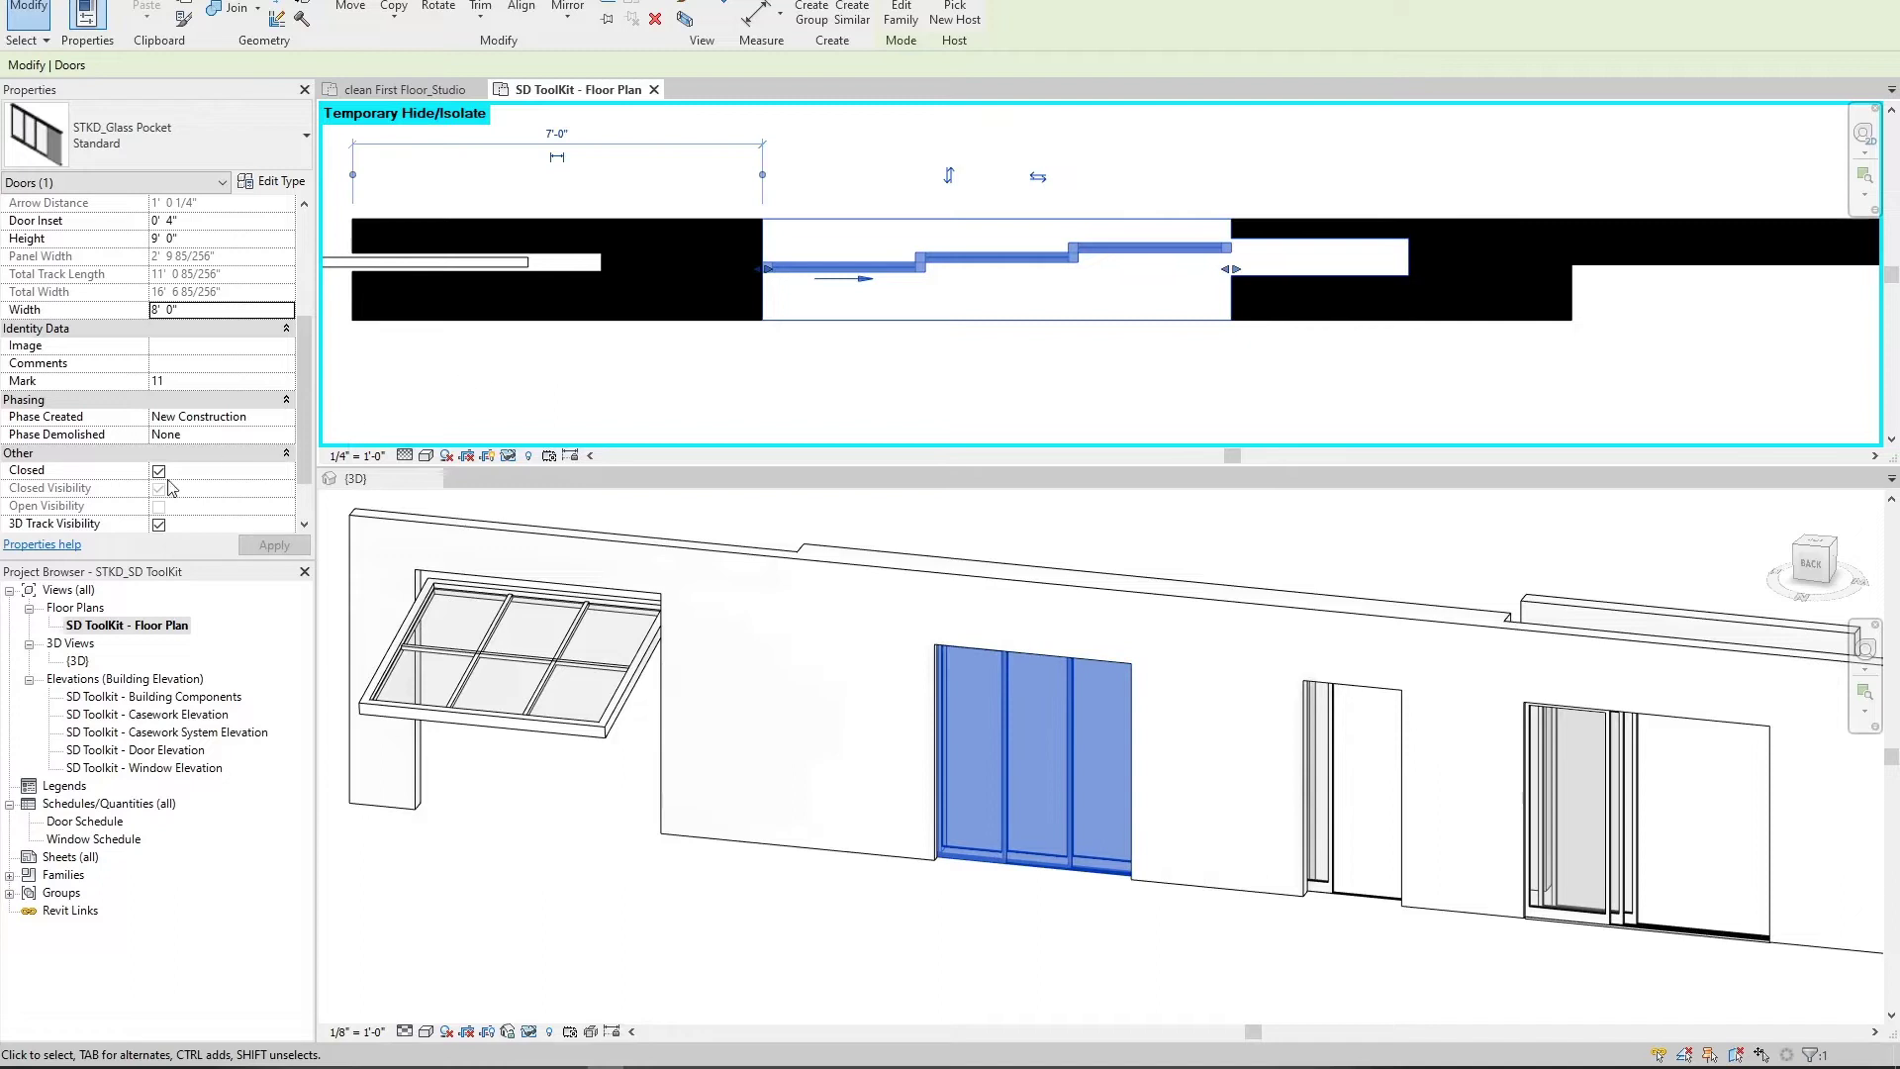
# Step: Step through the casement, awning and double casement windows, adjusting each one's height
pyautogui.click(891, 411)
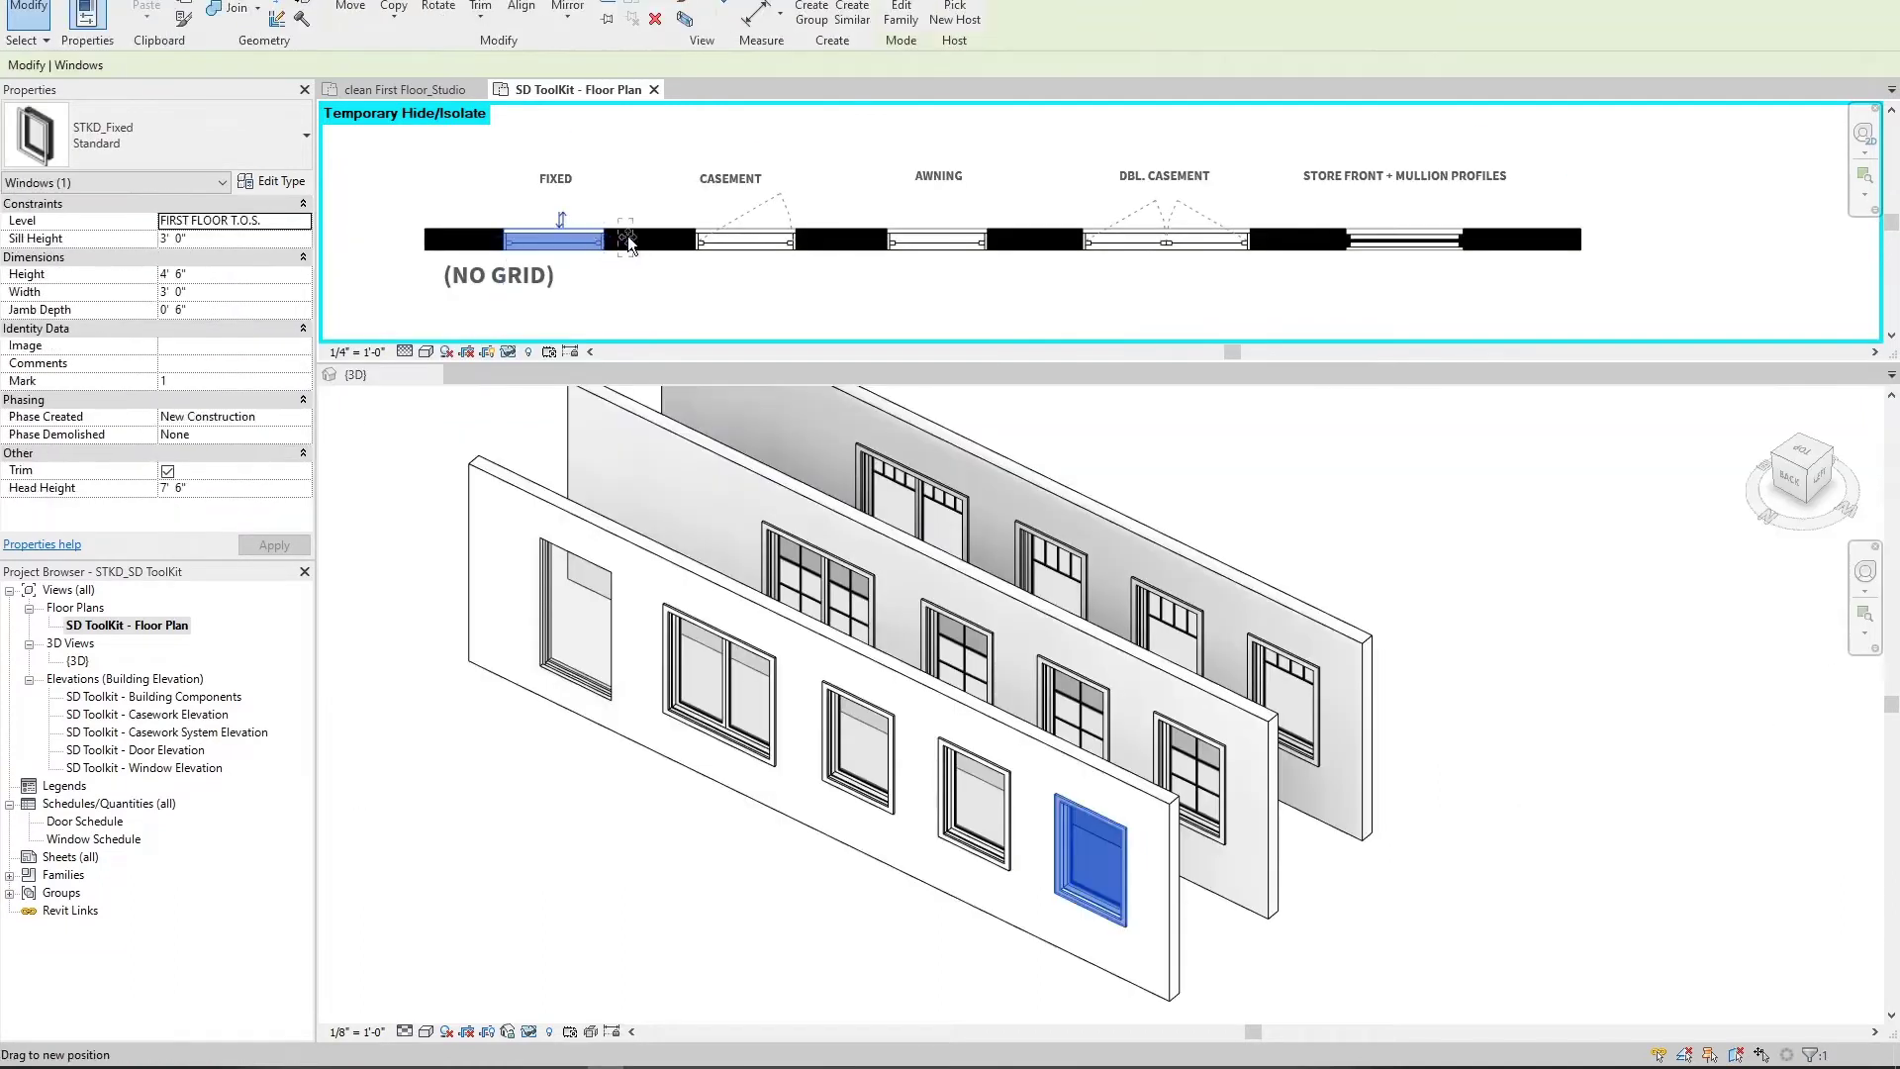
pyautogui.click(738, 248)
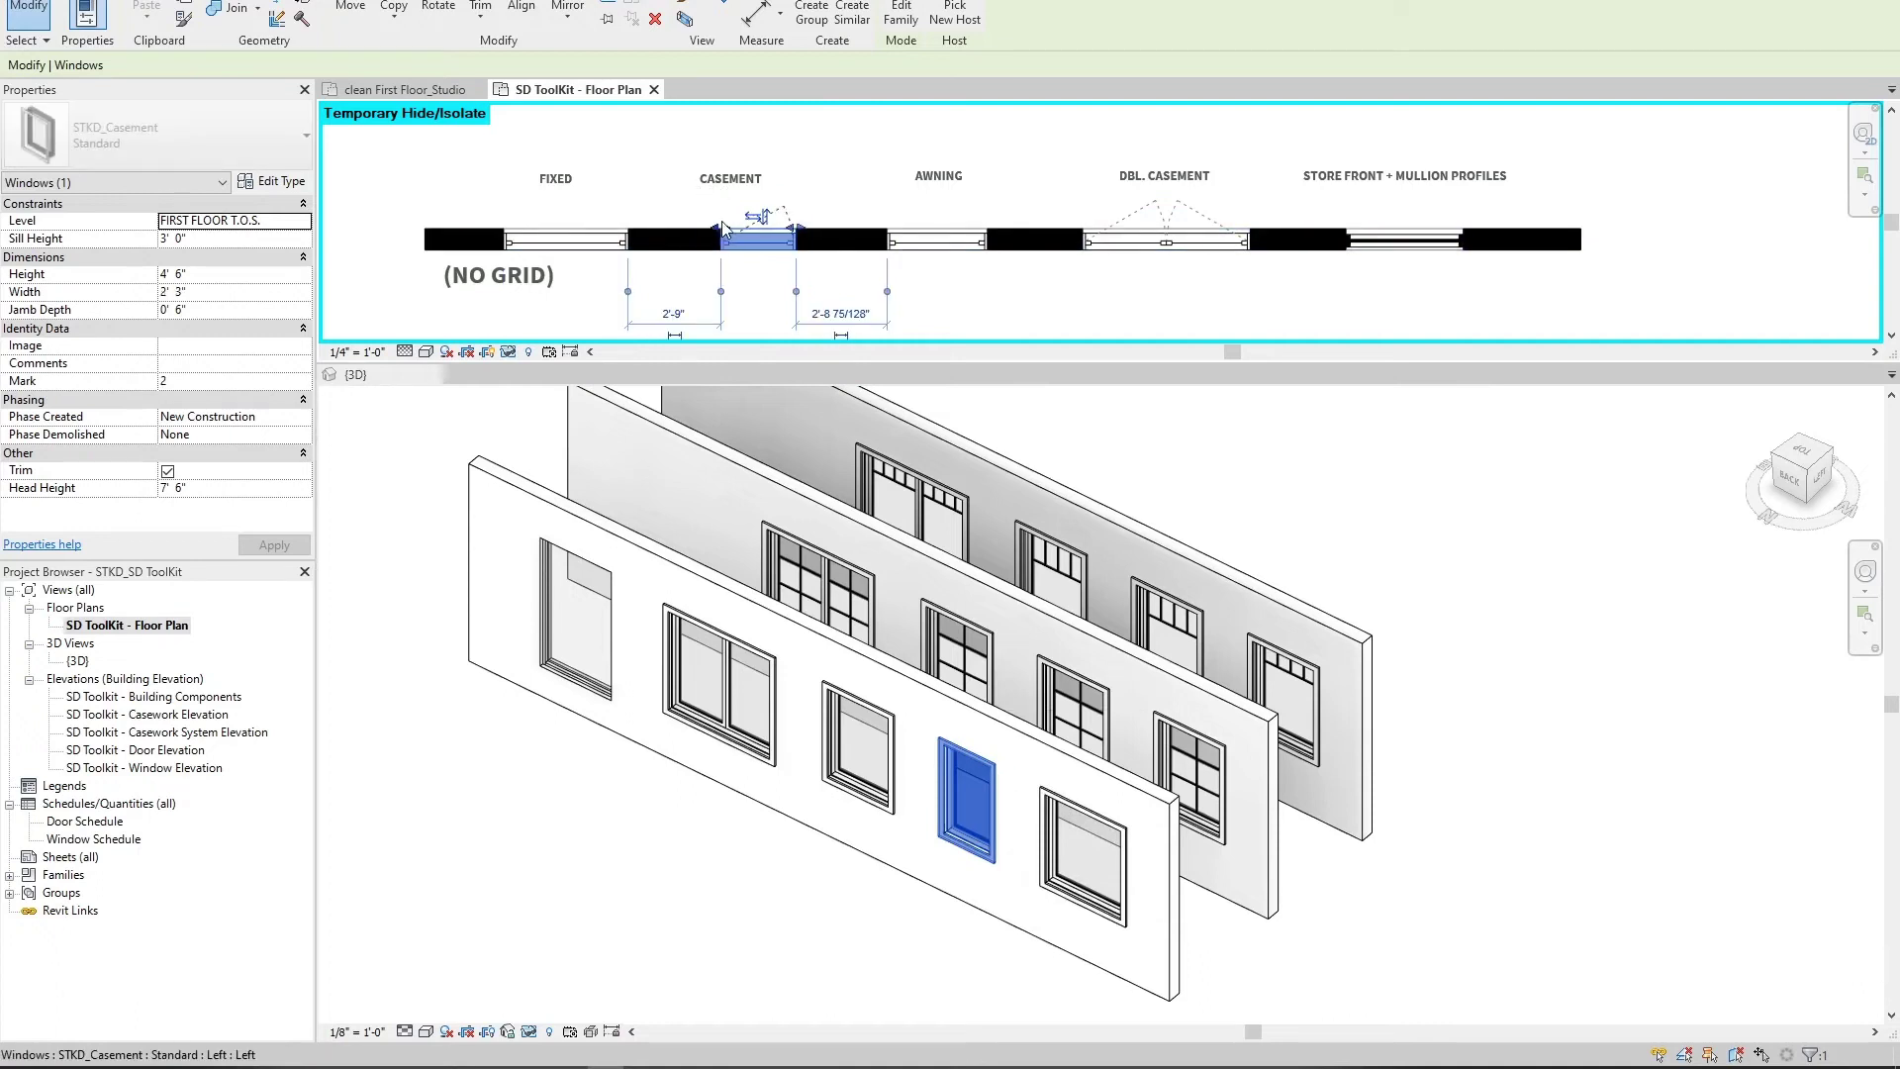
pyautogui.click(927, 242)
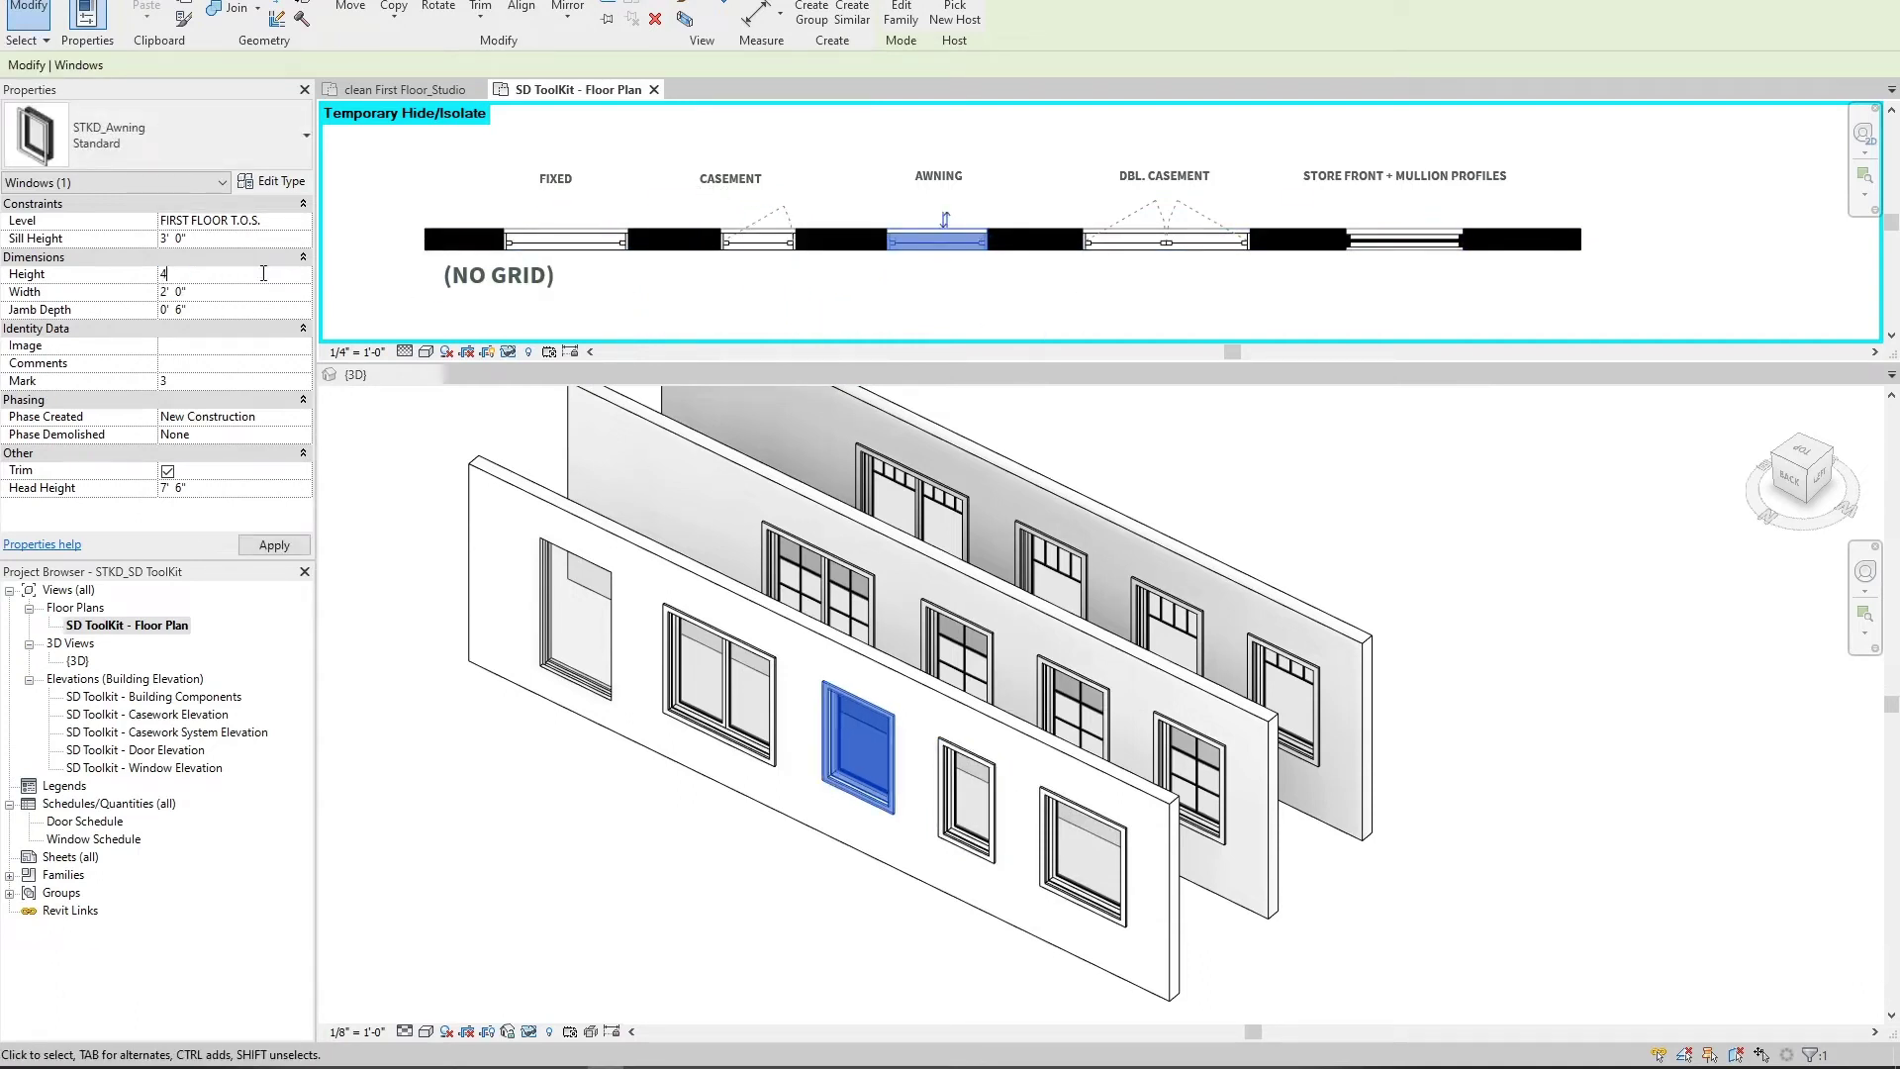
pyautogui.click(1152, 251)
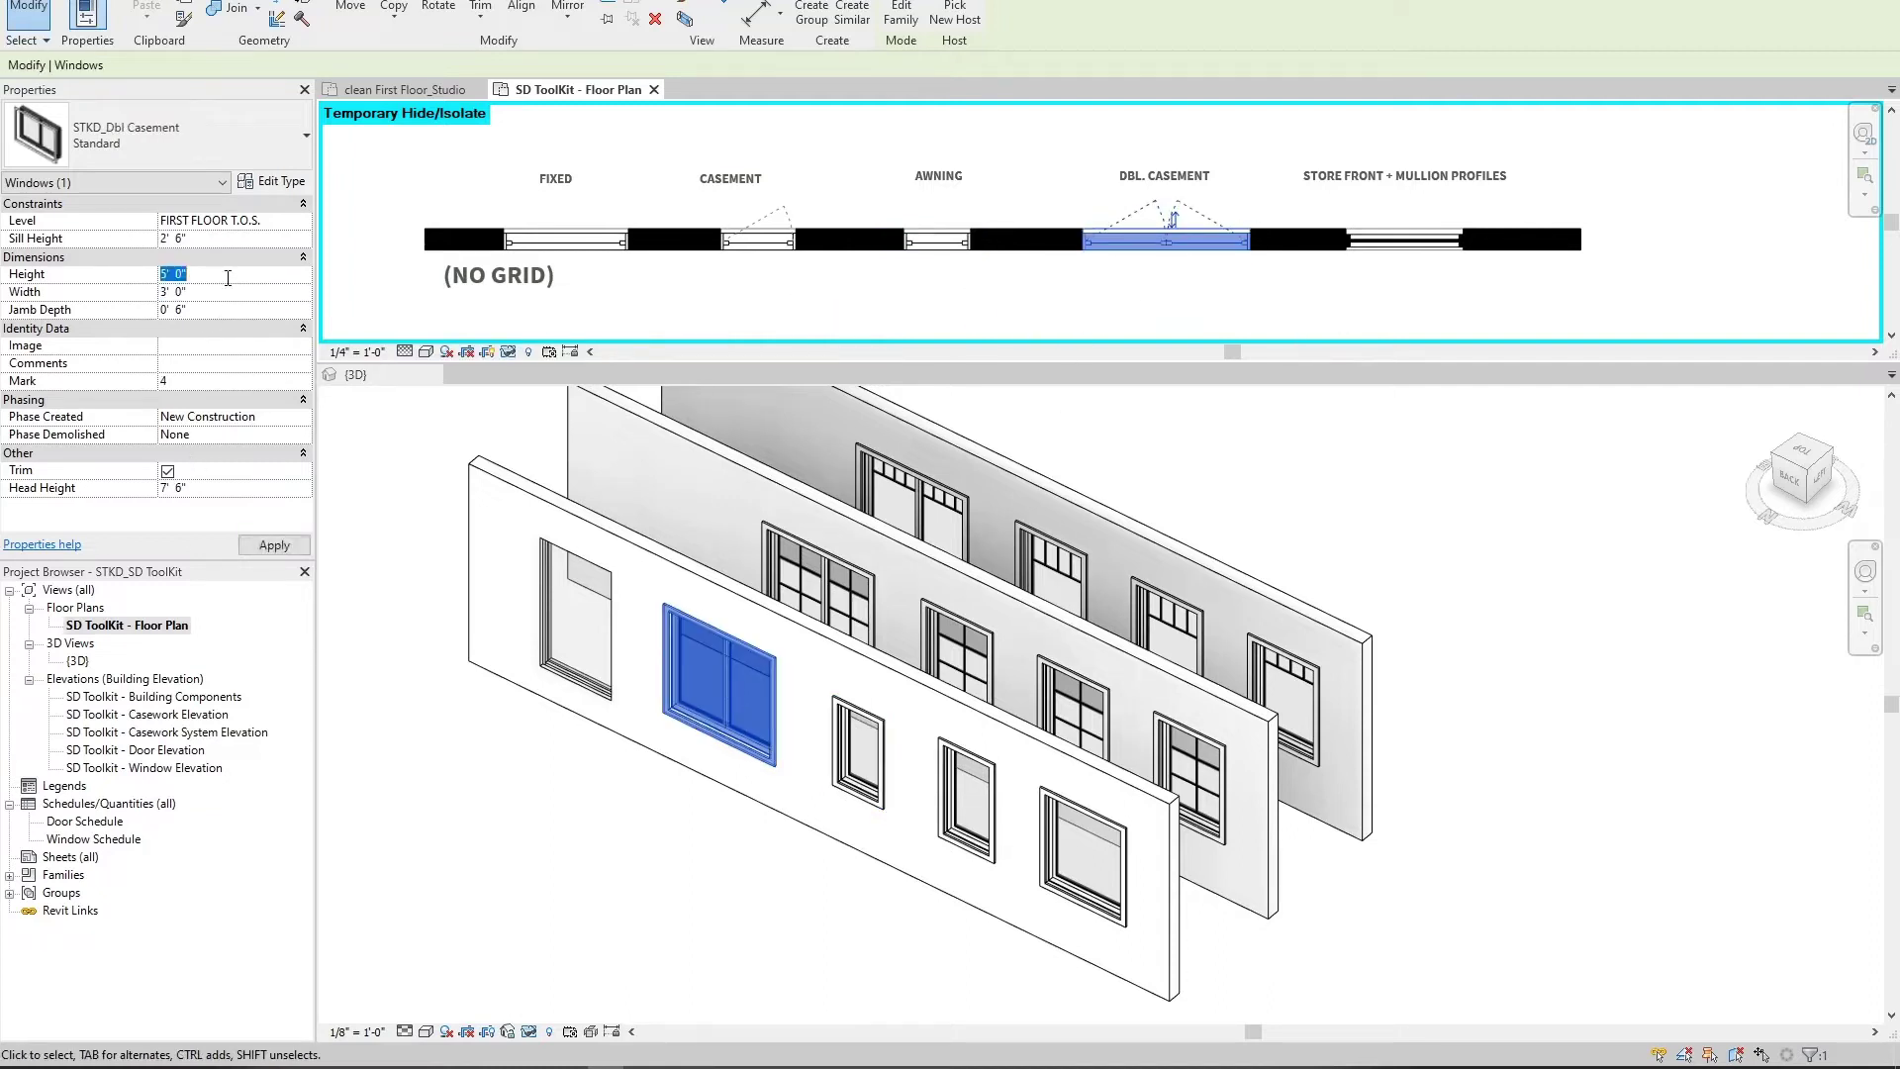
pyautogui.click(1385, 513)
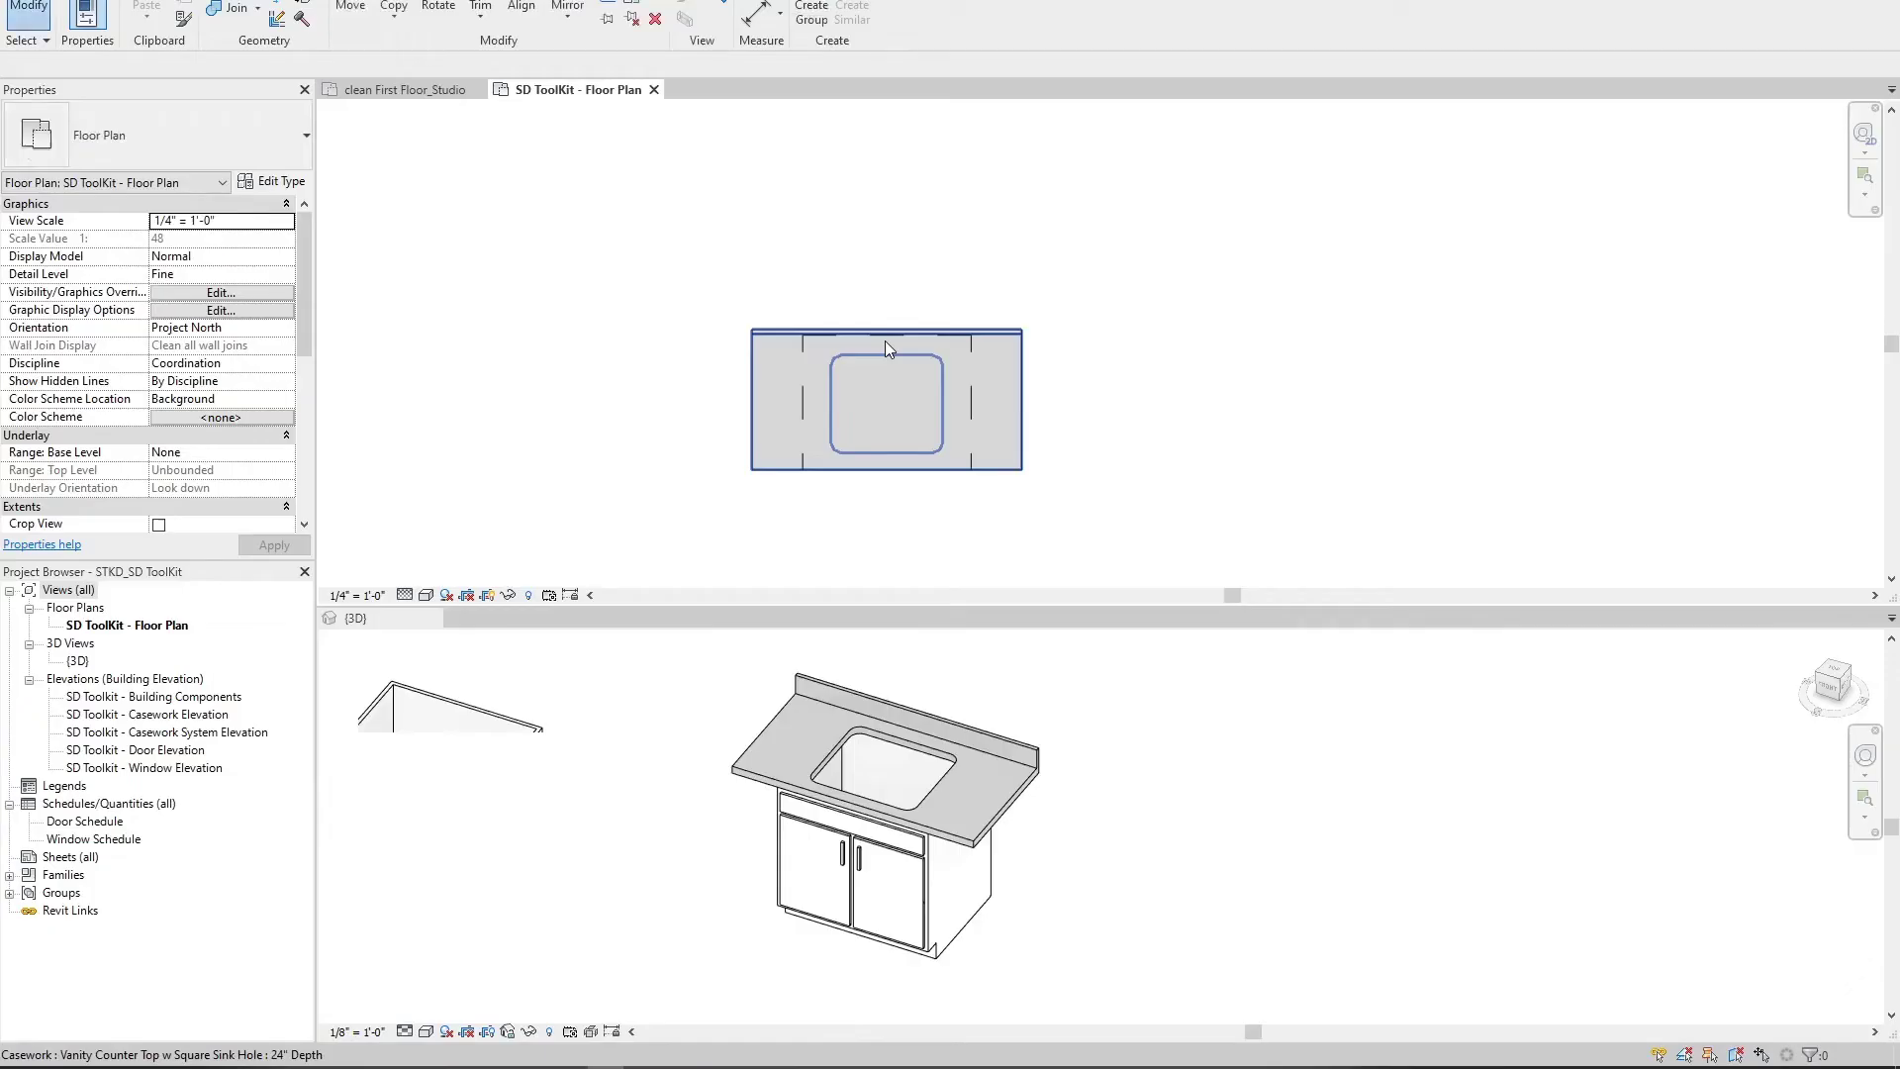
# Step: Place a Sink Vanity-Round component into the vanity counter hole
pyautogui.click(158, 134)
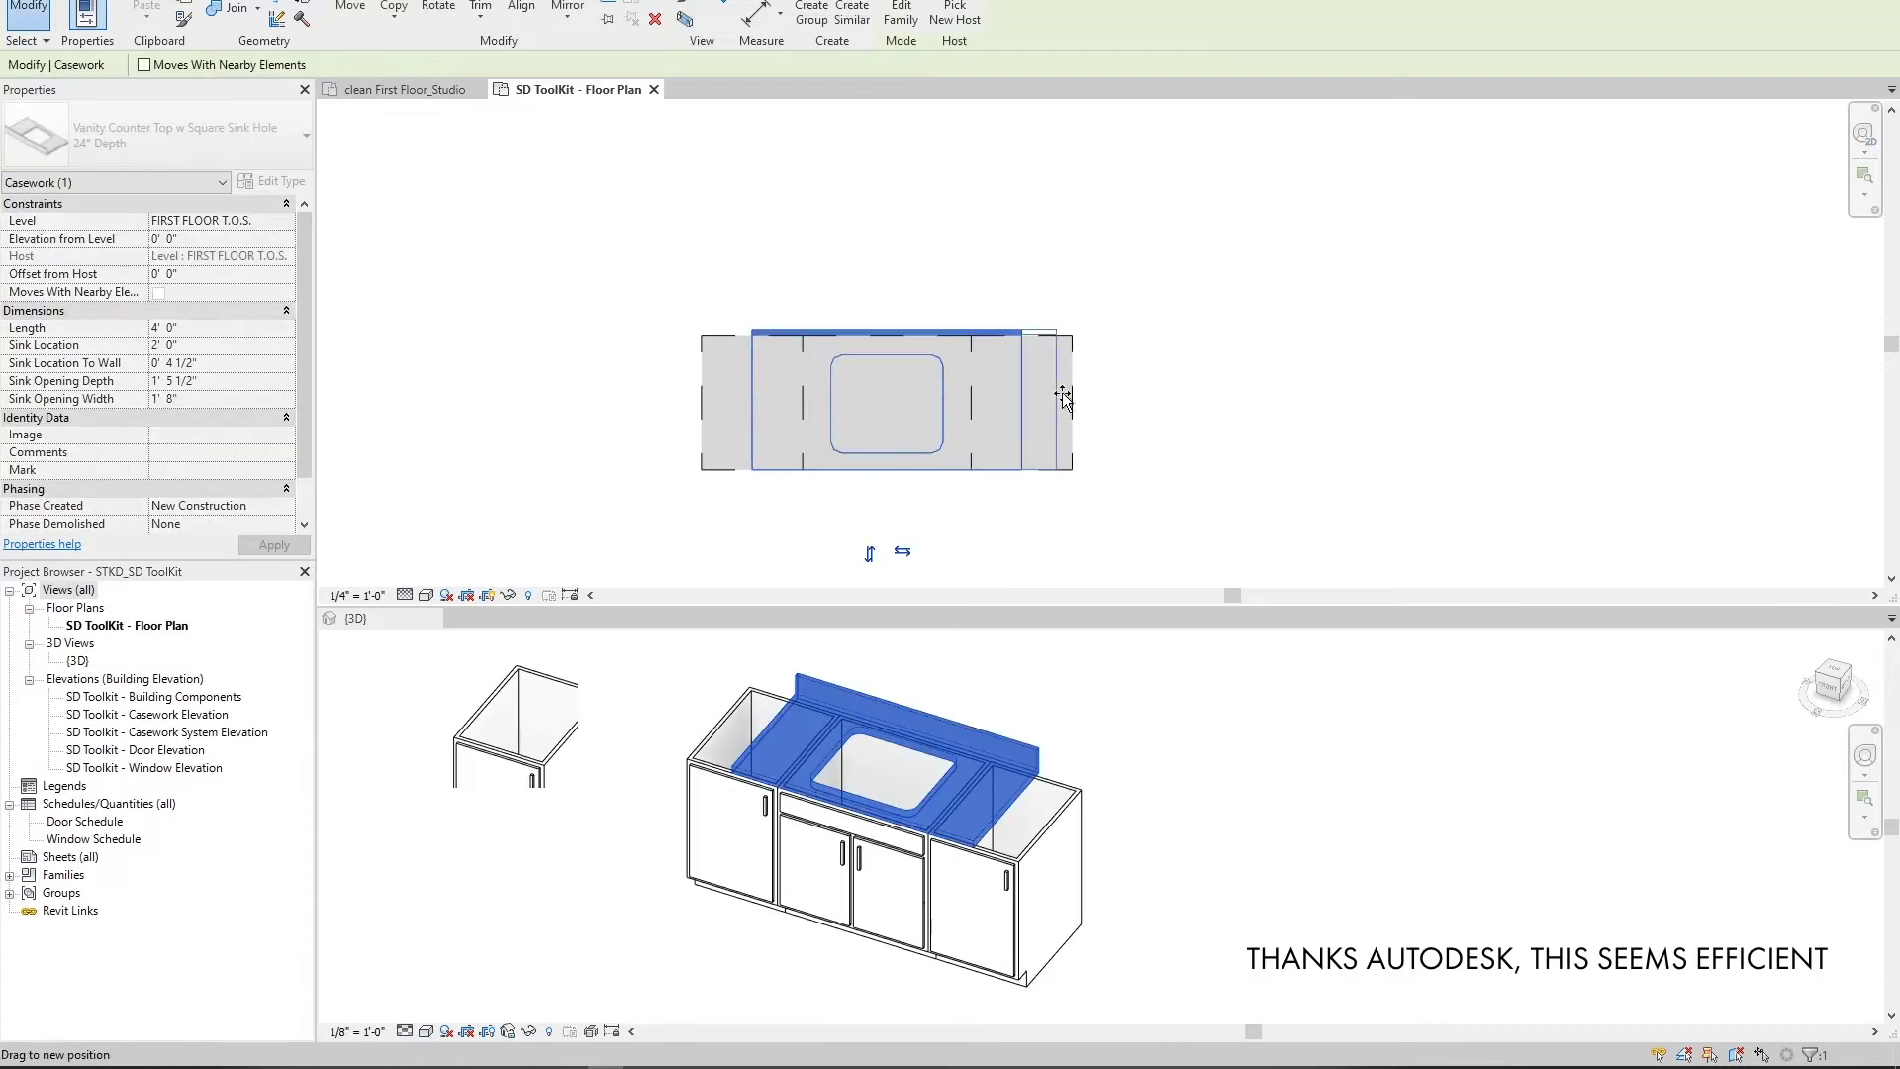
pyautogui.press('c')
pyautogui.press('m')
pyautogui.click(234, 125)
pyautogui.click(149, 238)
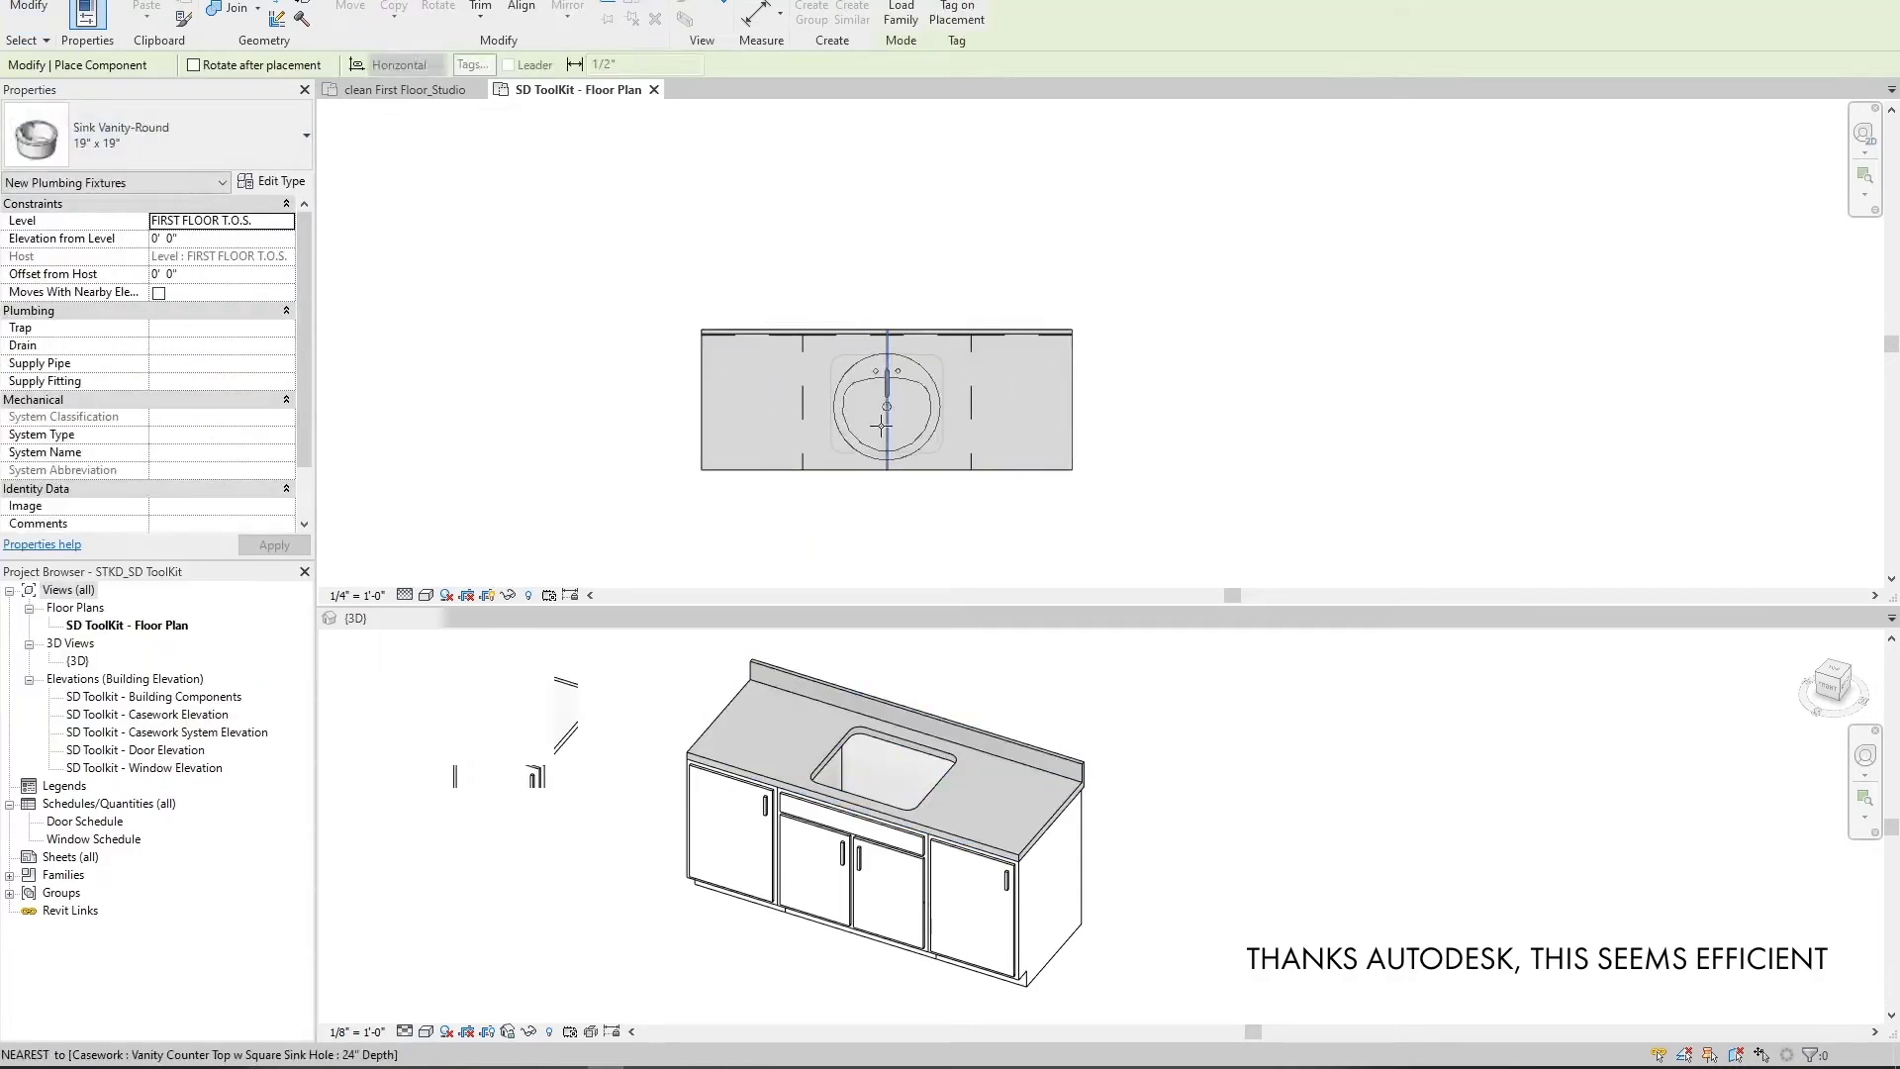
pyautogui.click(880, 425)
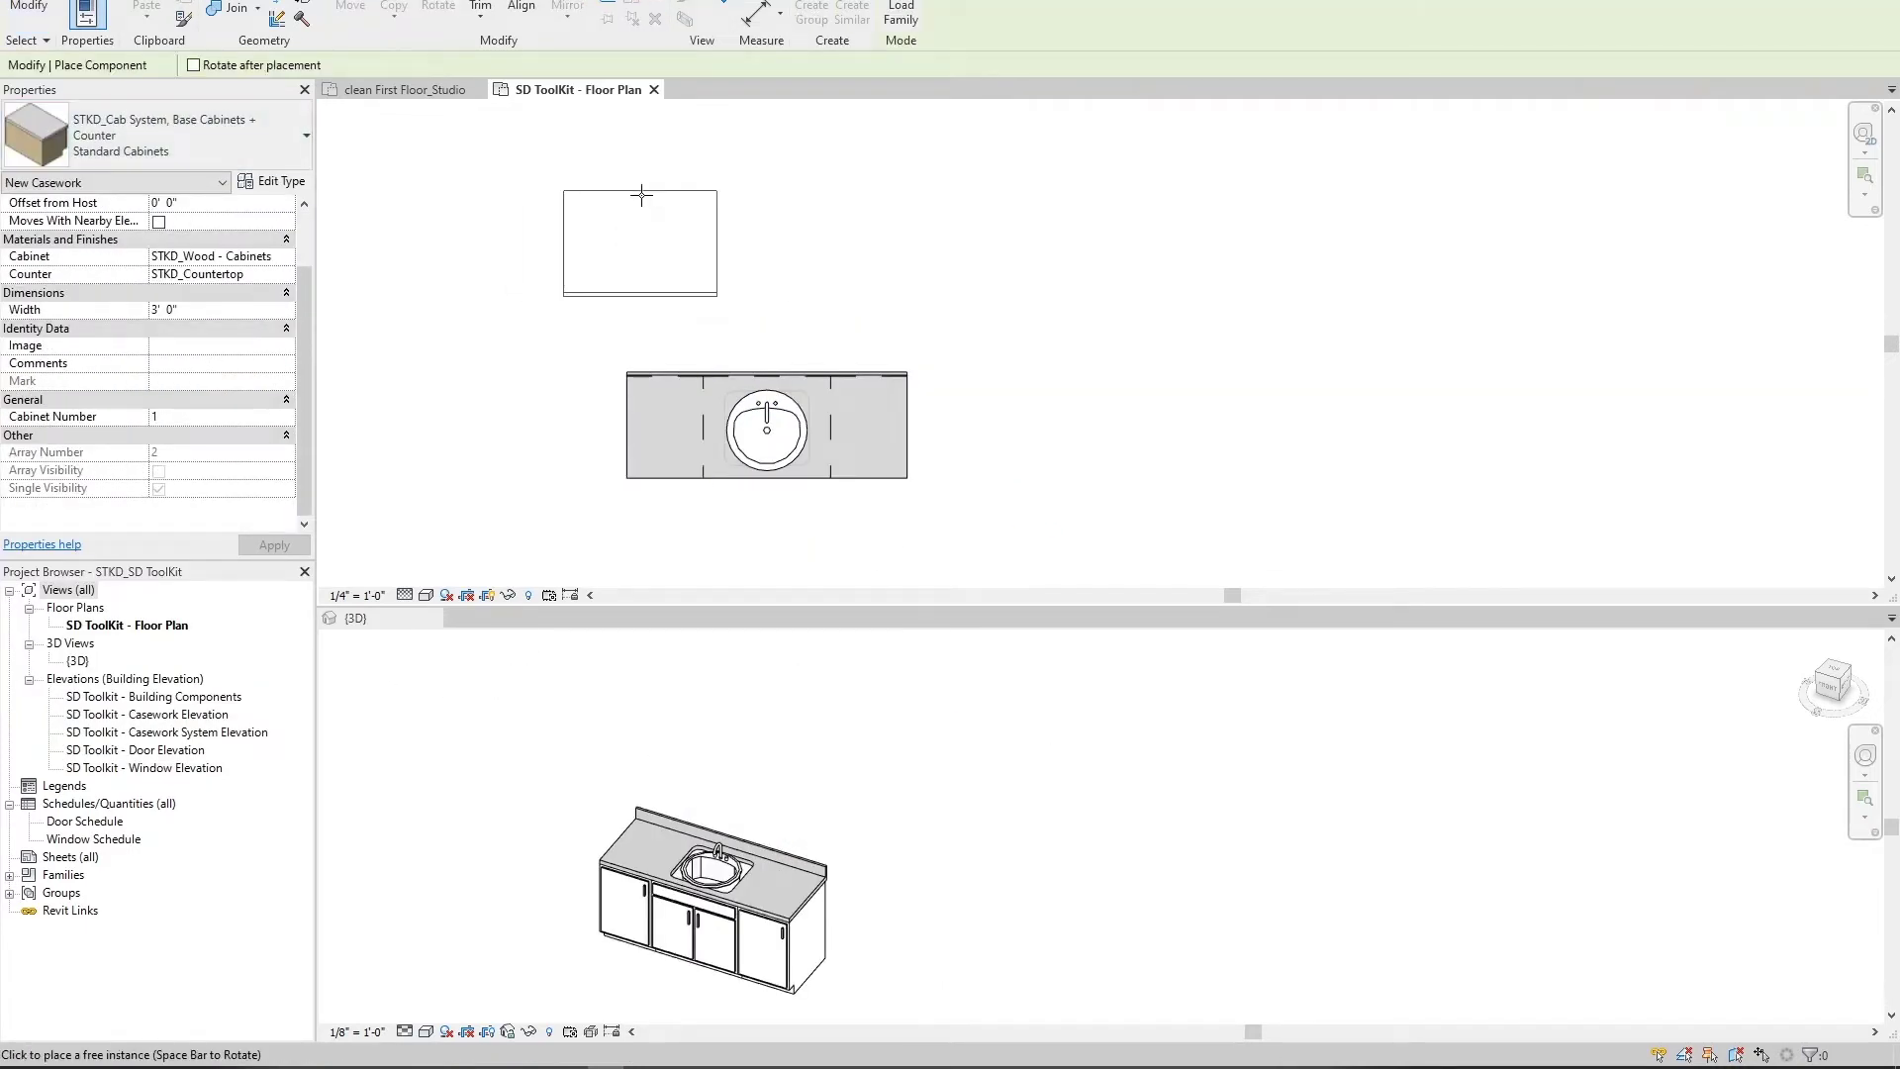
# Step: Add a Base Cabinets + Counter run, stretch it to about 7' 7", and split it into 4 cabinets
pyautogui.click(693, 201)
pyautogui.press('Escape')
pyautogui.press('Escape')
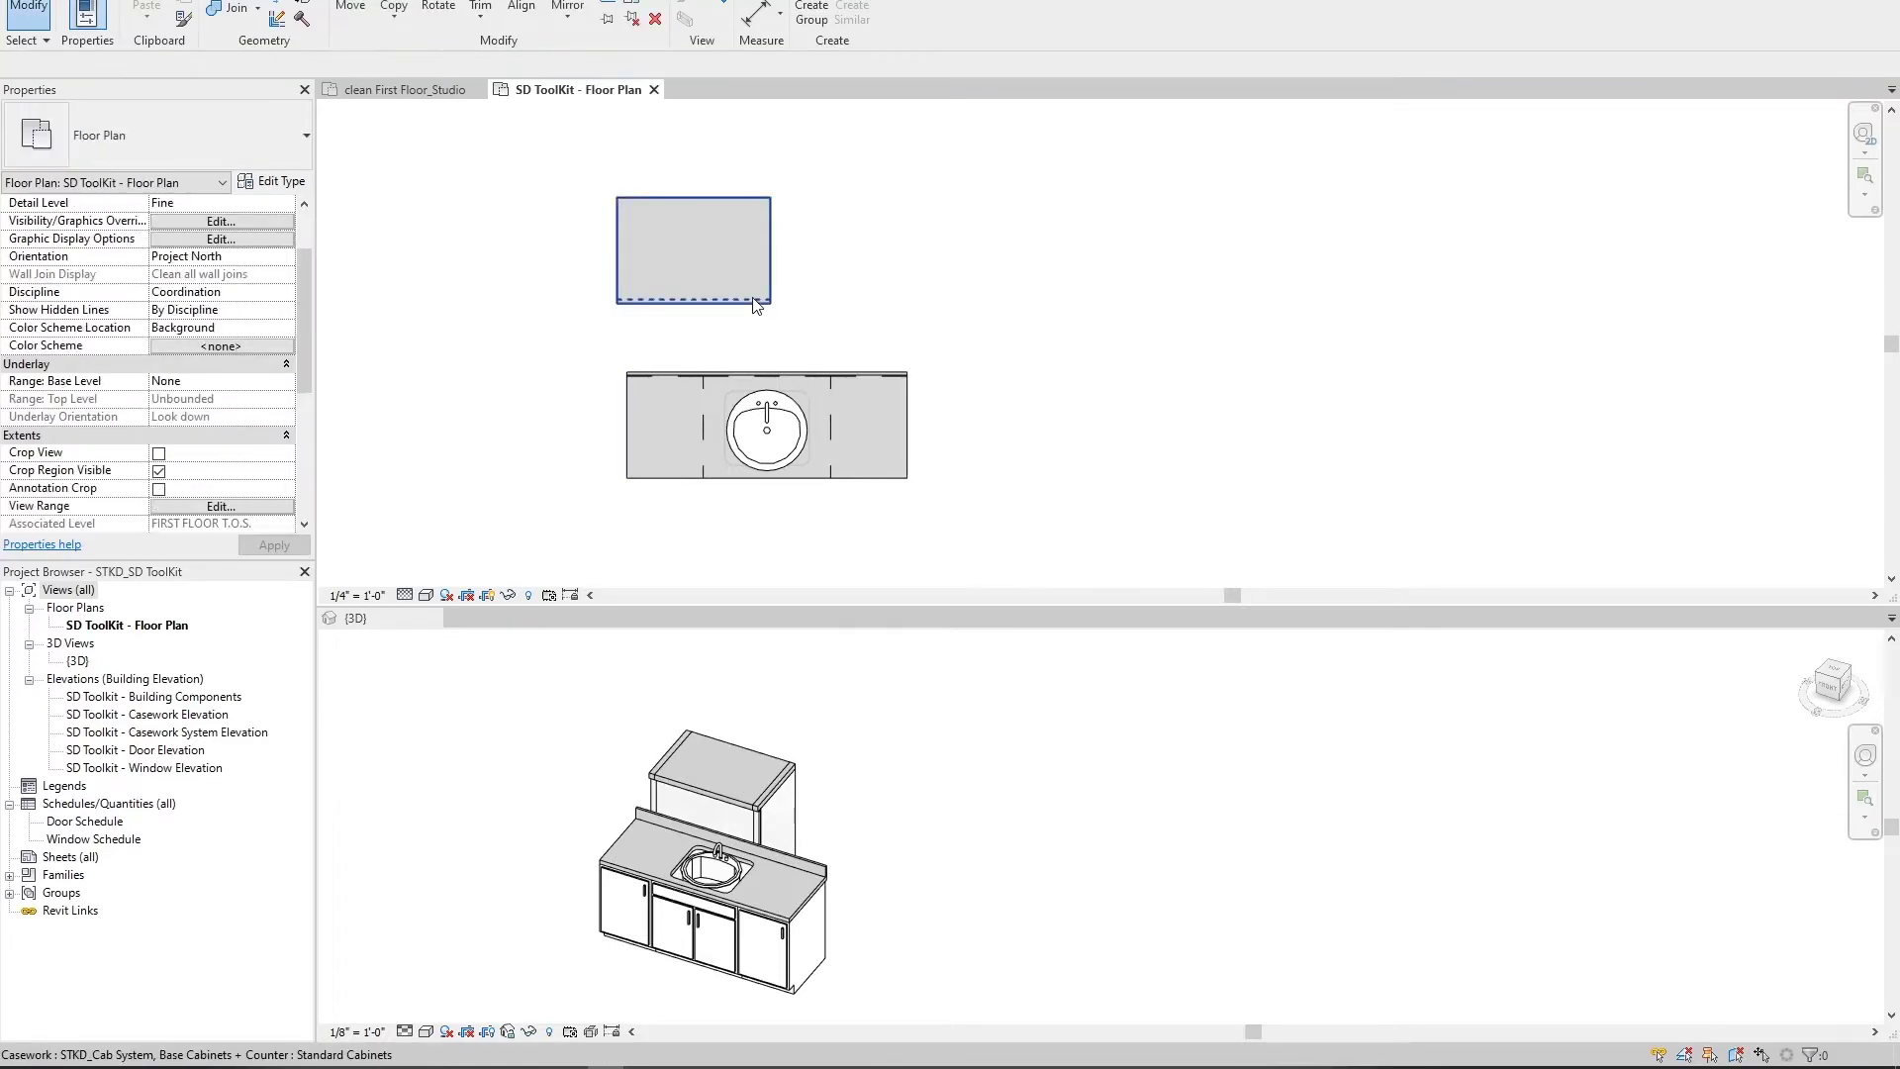
pyautogui.click(762, 285)
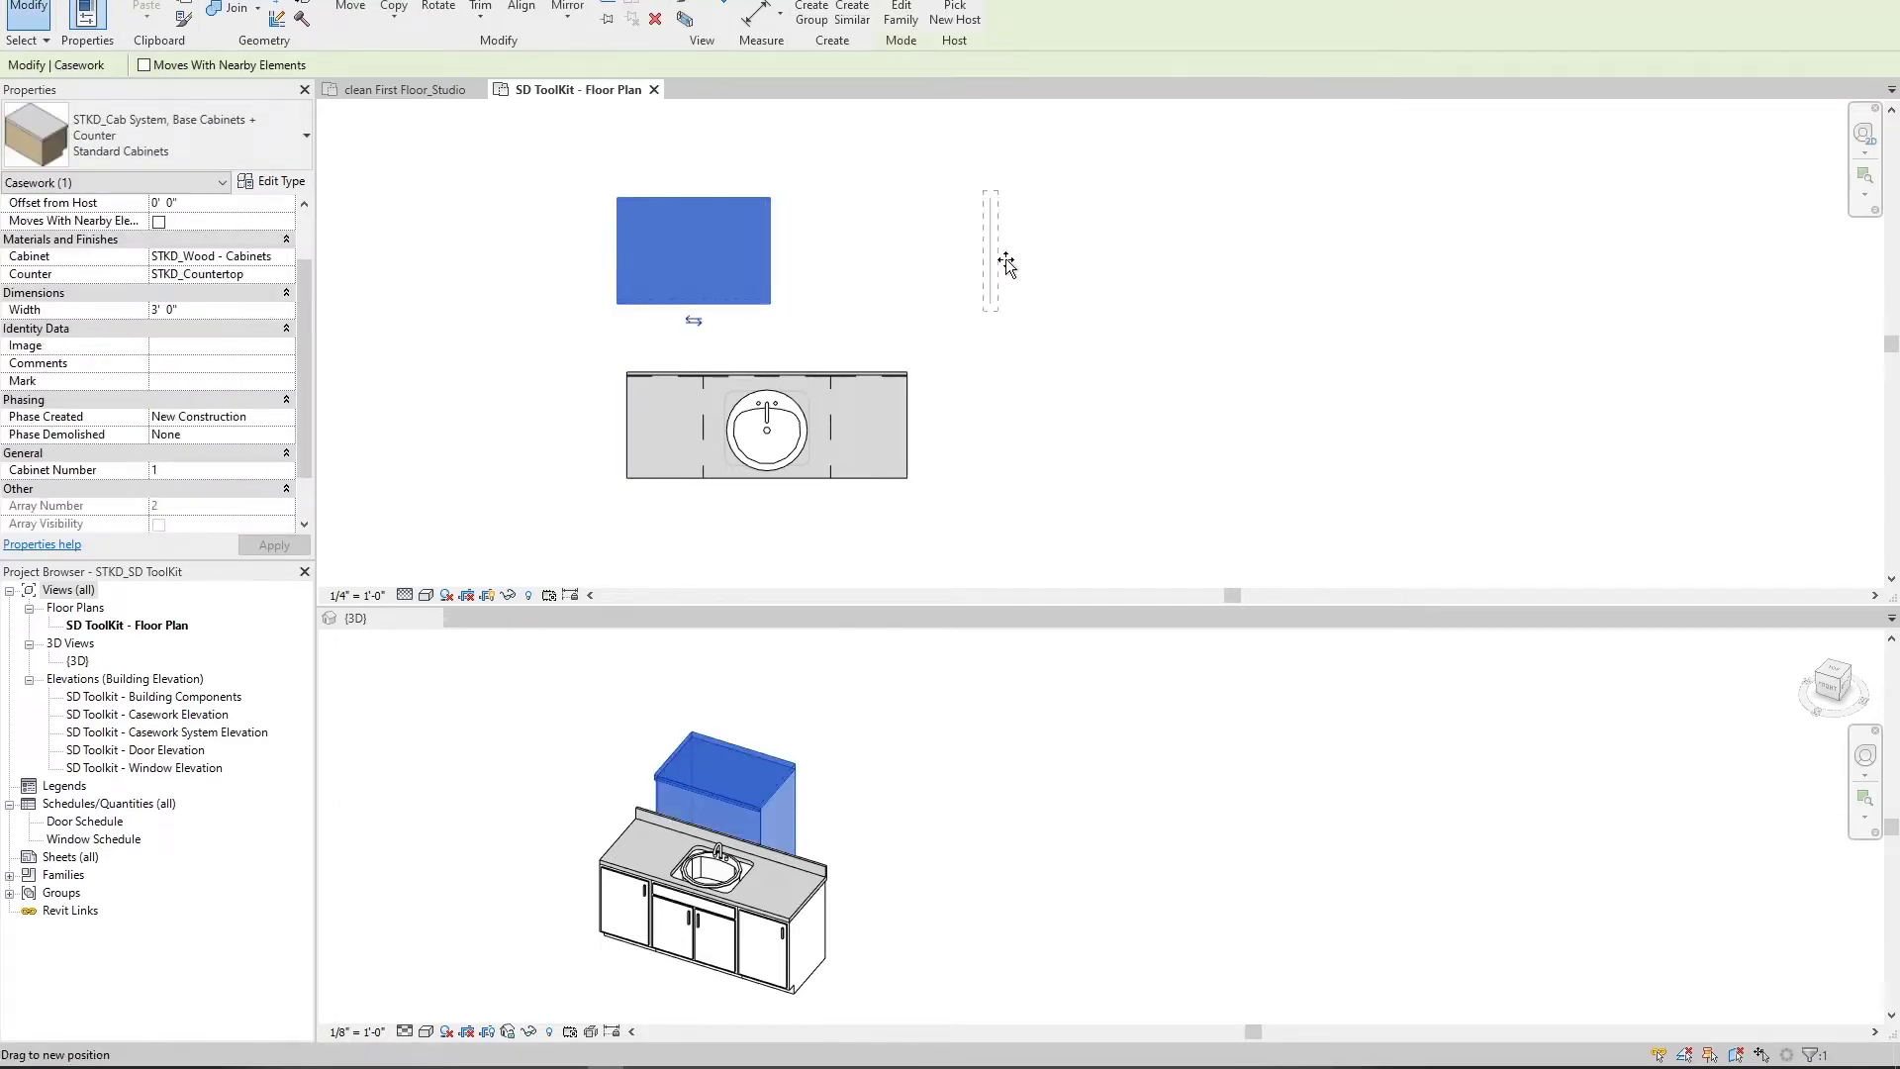
pyautogui.moveTo(1006, 265); pyautogui.dragTo(1008, 269)
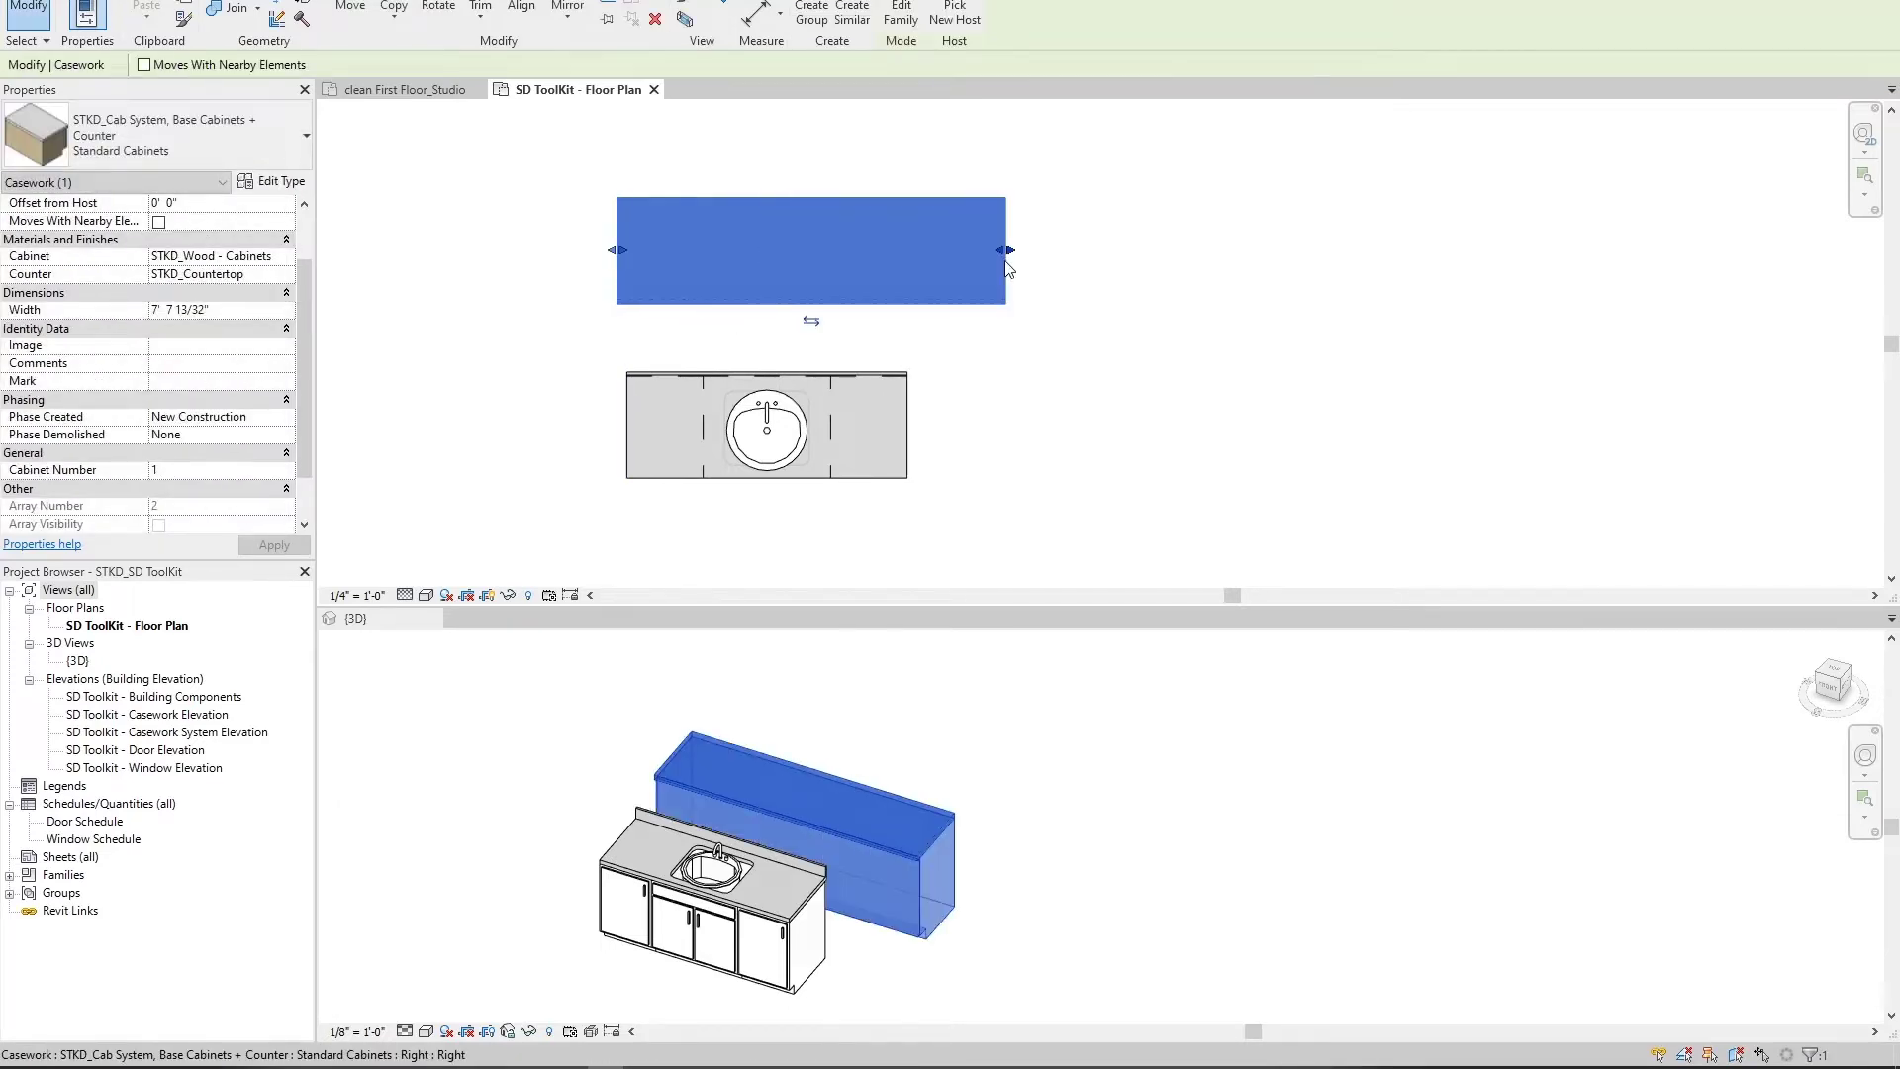
pyautogui.click(213, 467)
pyautogui.write('4')
pyautogui.press('Return')
pyautogui.click(950, 700)
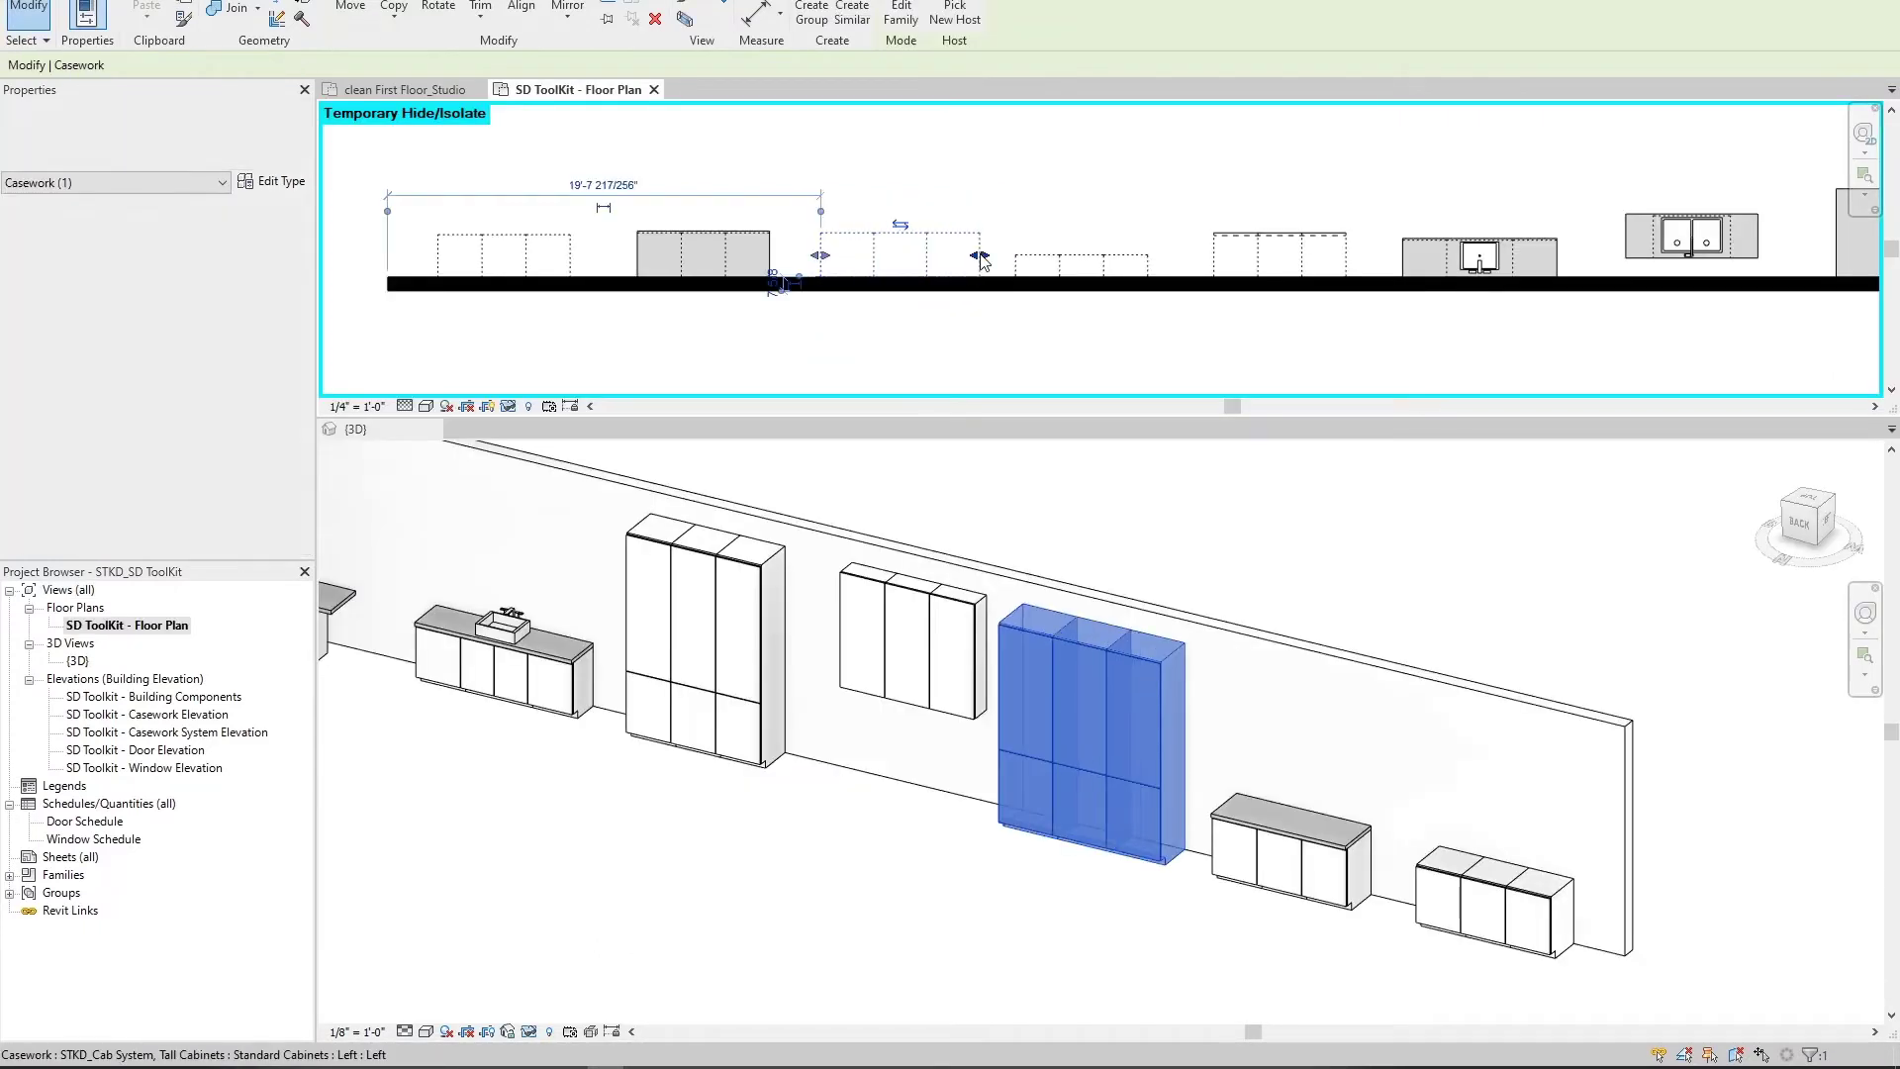
# Step: Shift the upper cabinet slightly and widen the Standard Vanity Sink cabinet to about 8' 0"
pyautogui.click(1143, 270)
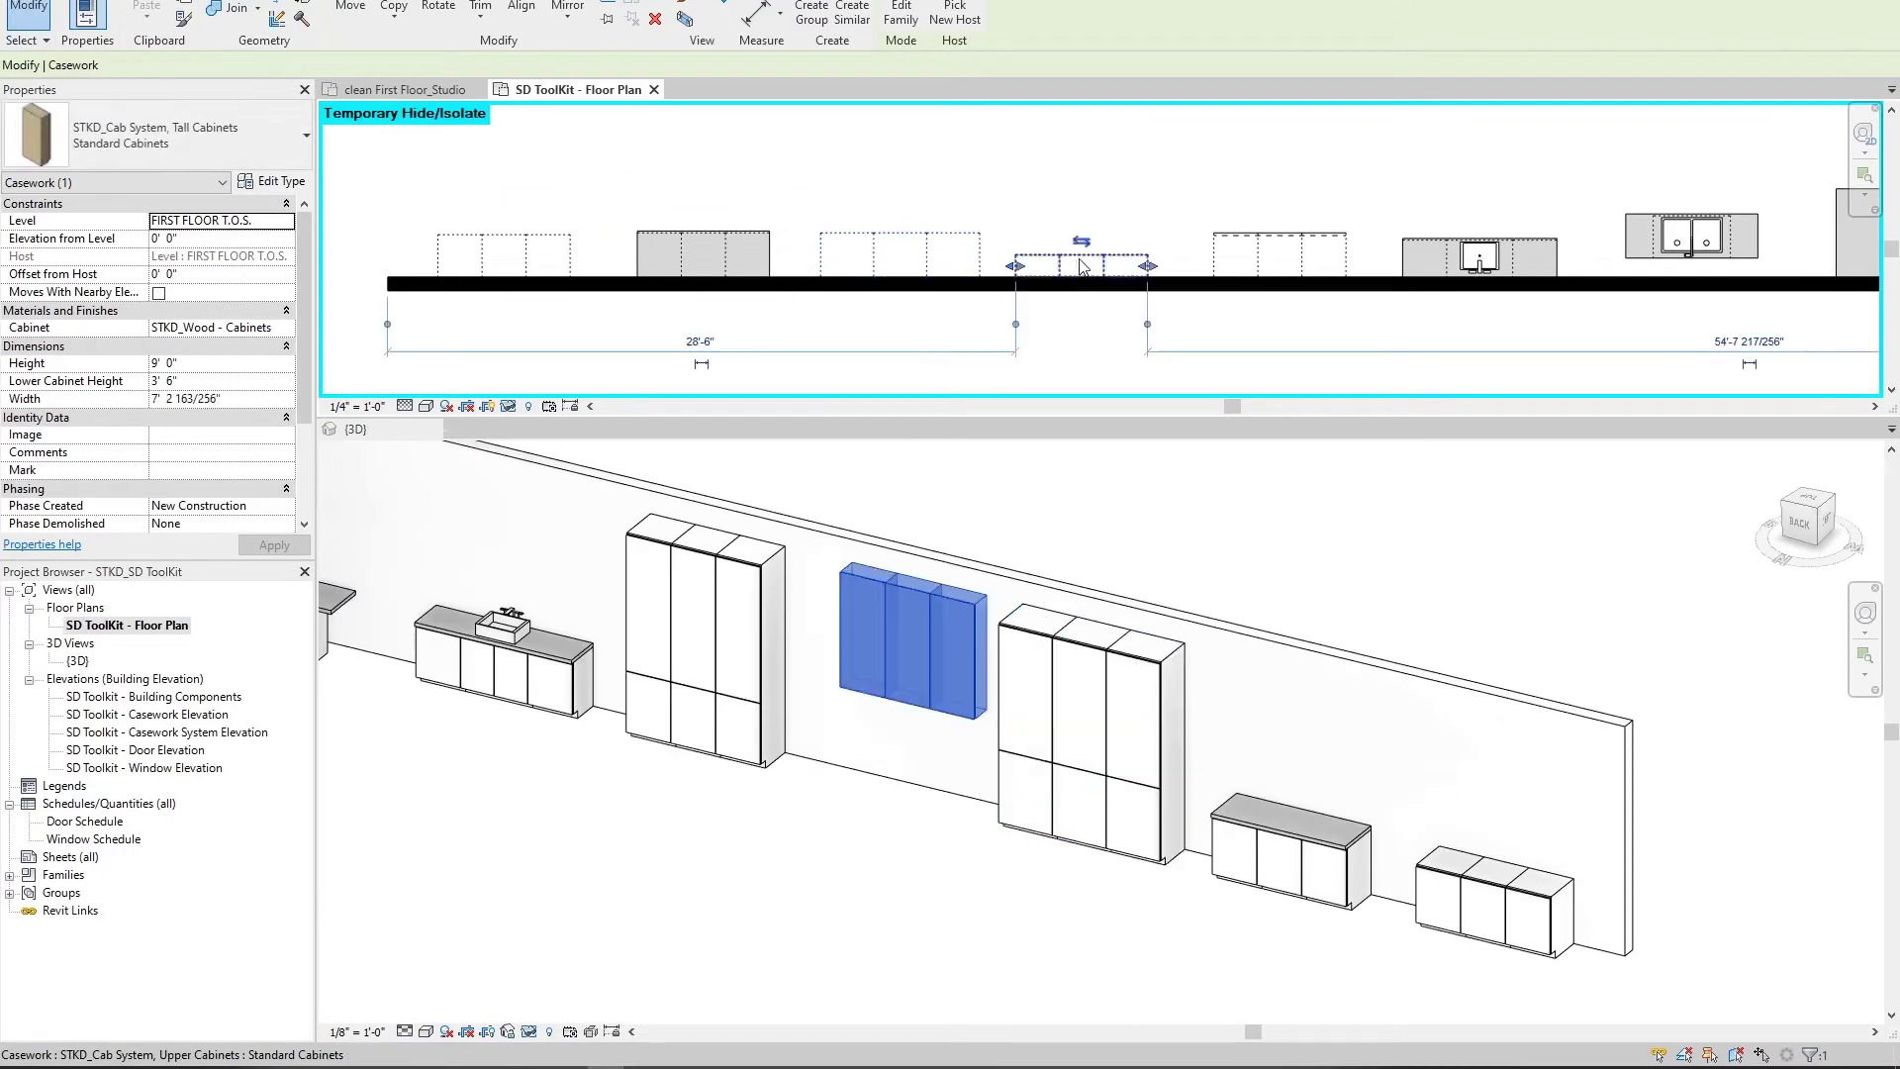
pyautogui.moveTo(1176, 267); pyautogui.dragTo(1201, 267)
pyautogui.click(1286, 256)
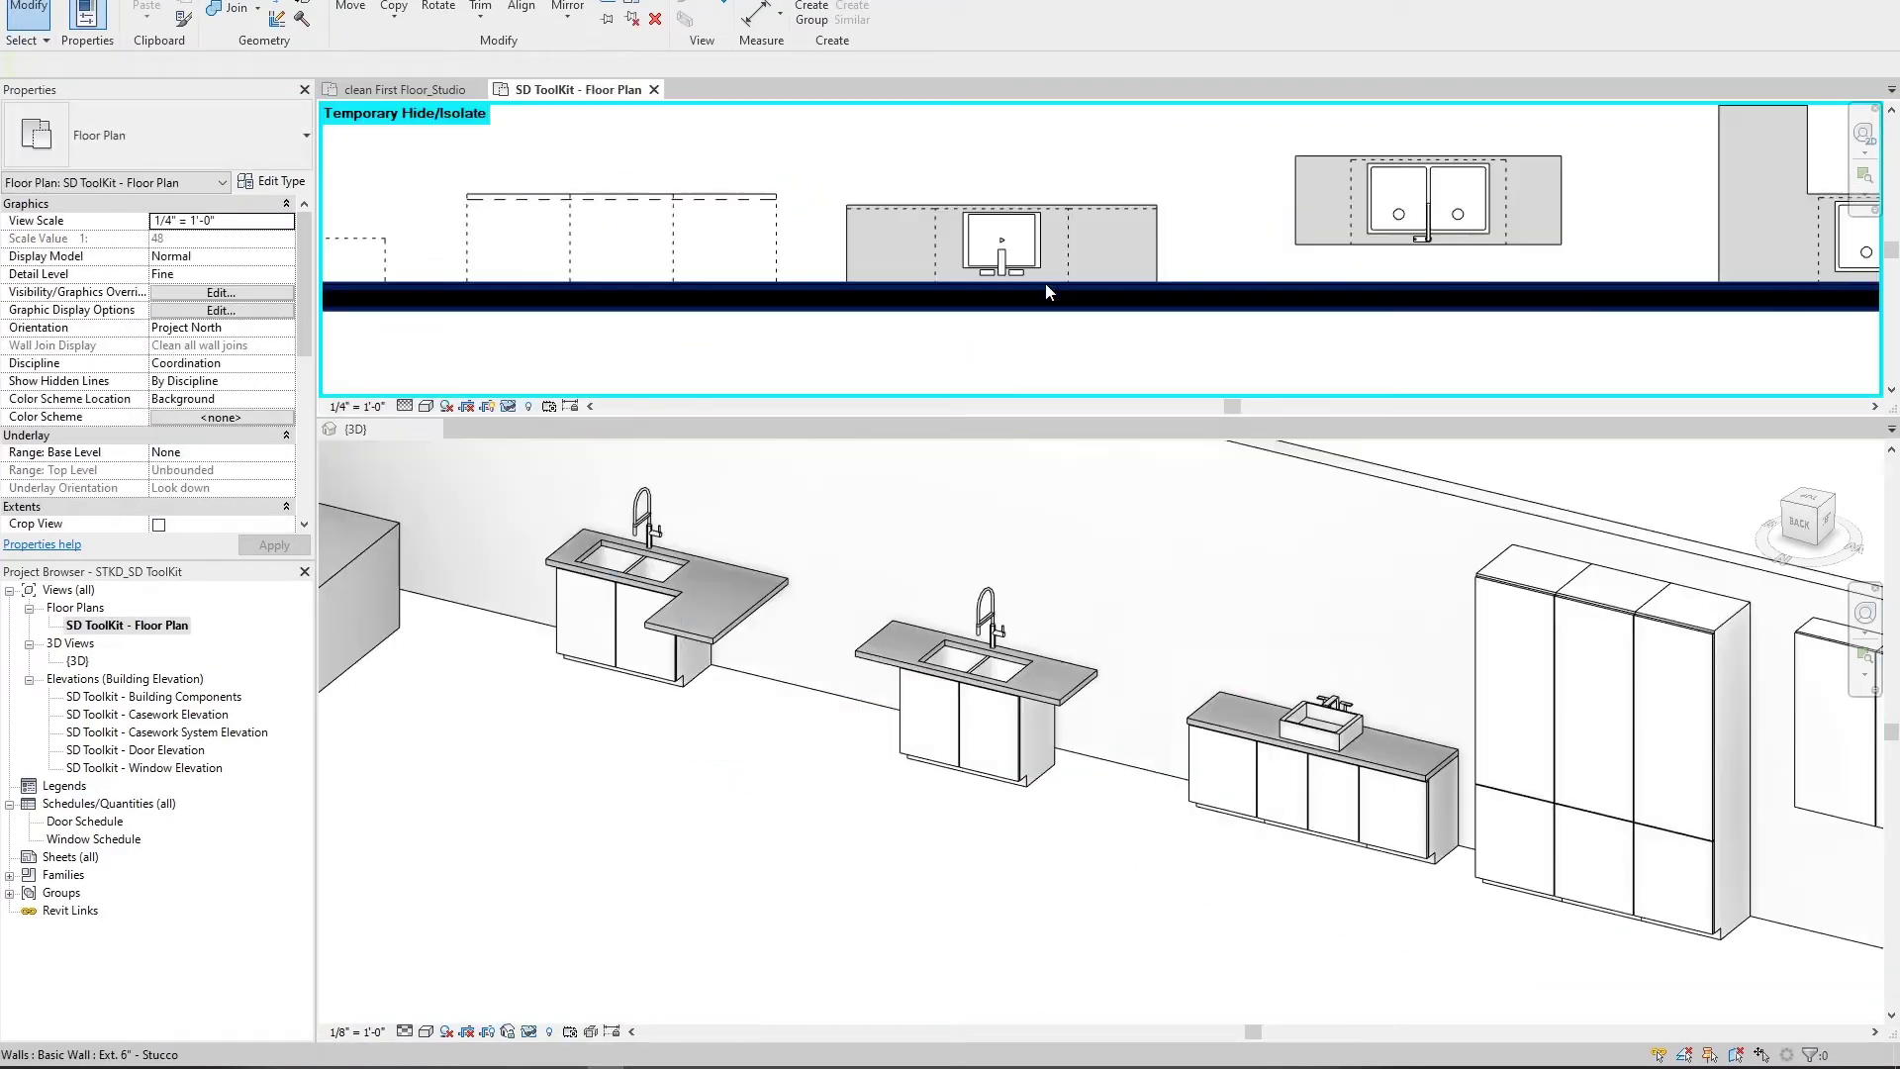
pyautogui.click(1041, 257)
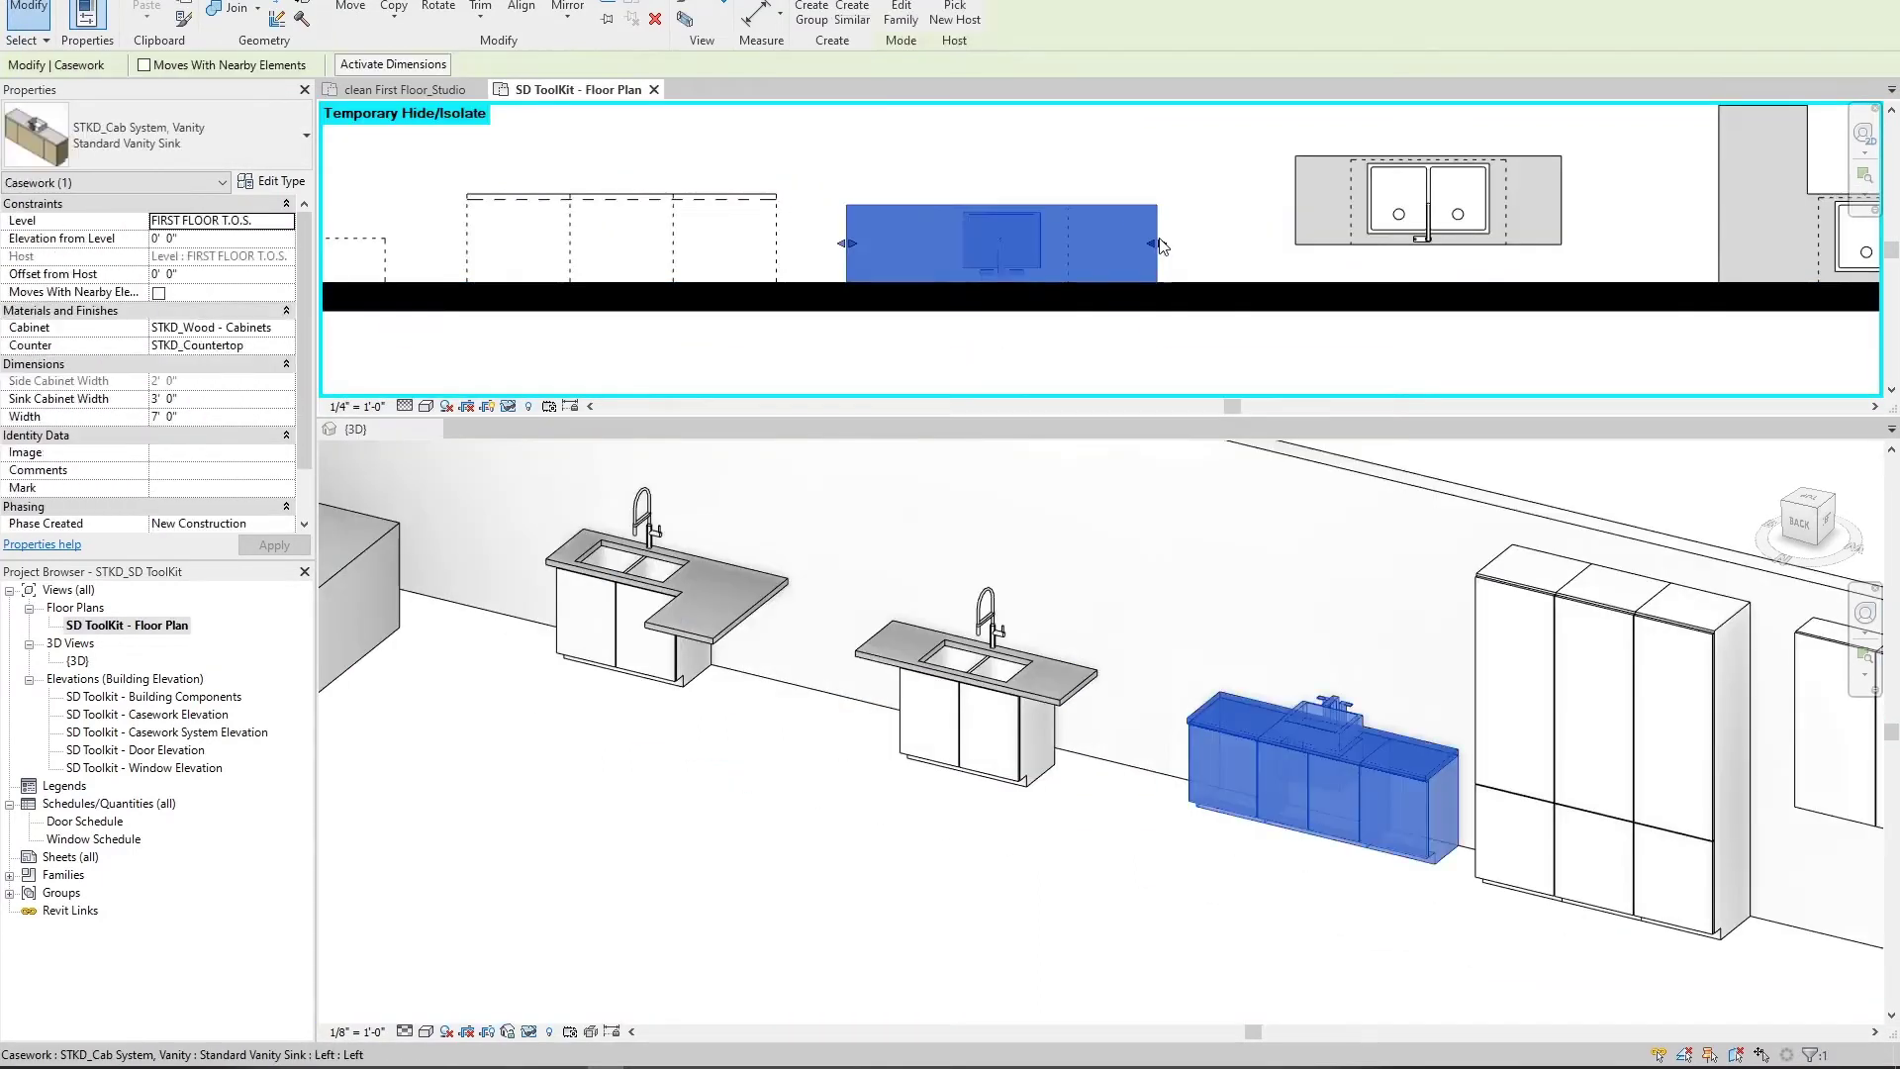
pyautogui.moveTo(1205, 240); pyautogui.dragTo(1203, 240)
pyautogui.press('Escape')
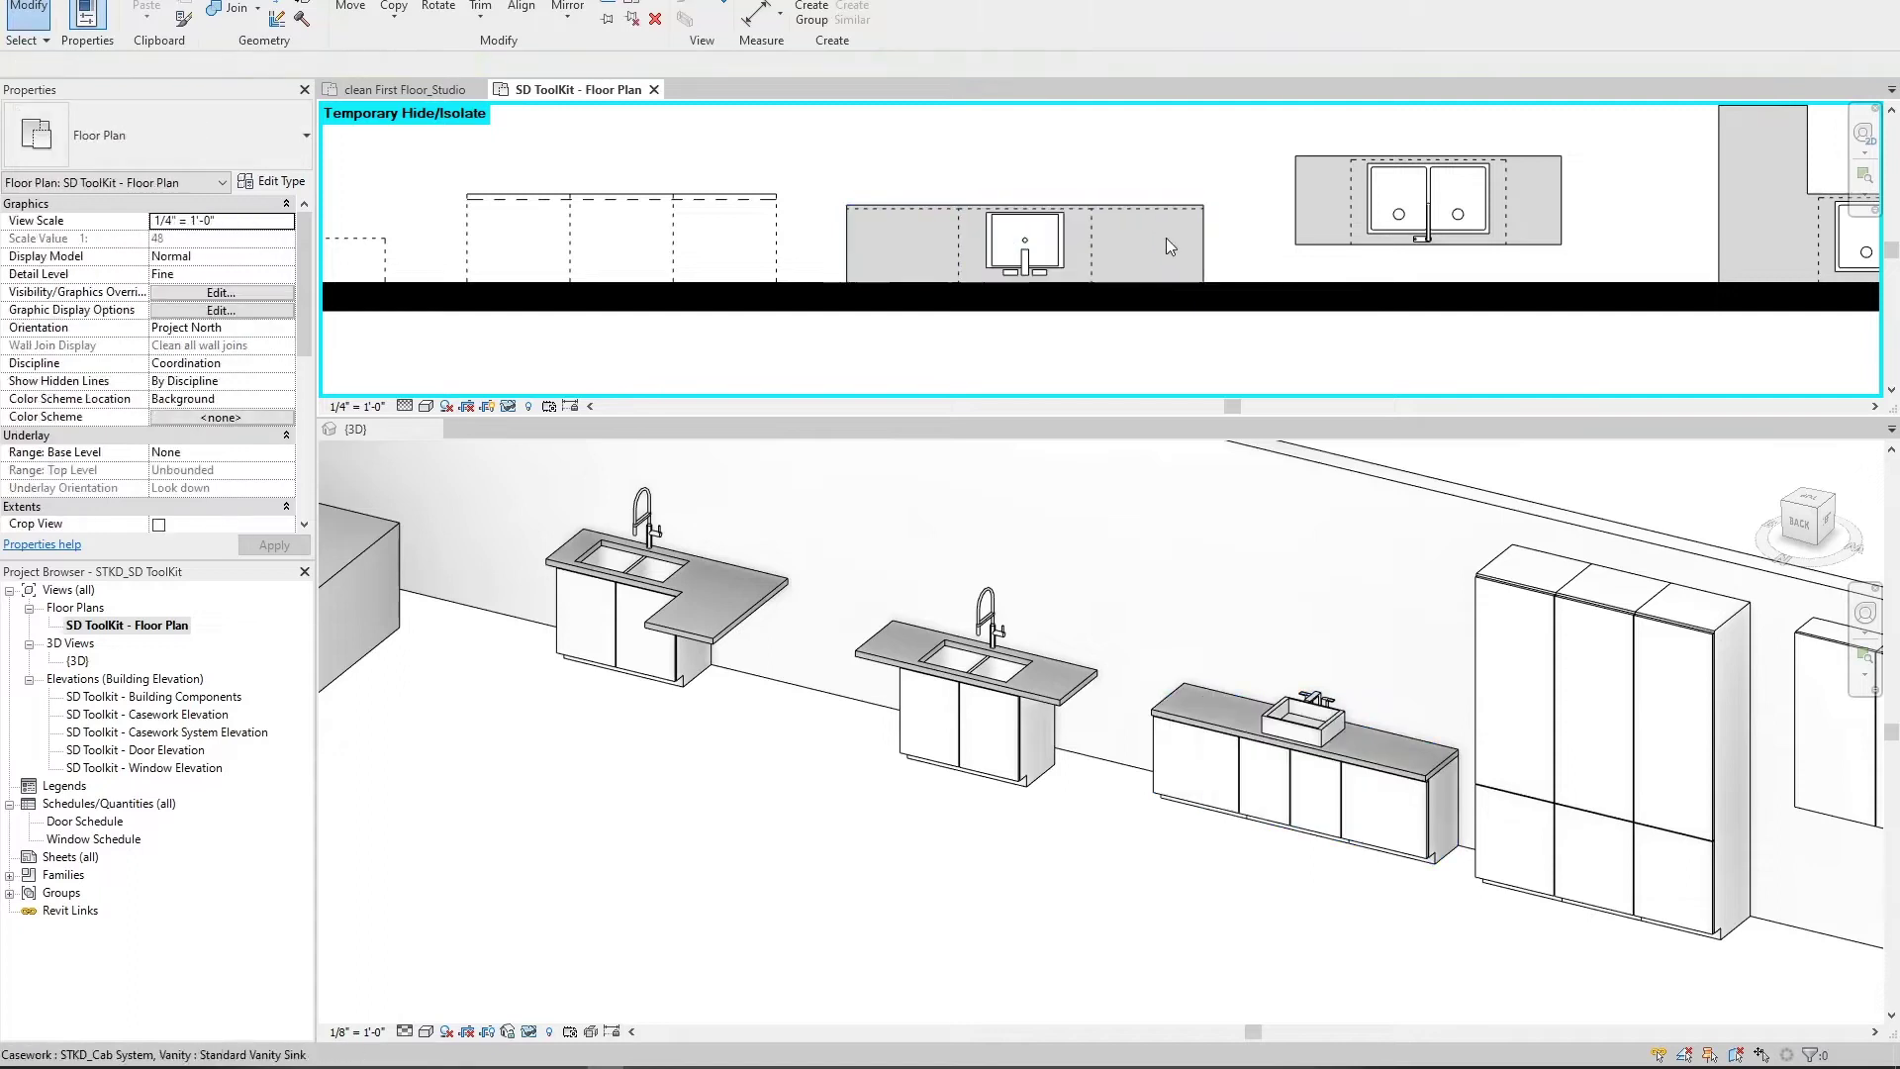
pyautogui.click(1177, 237)
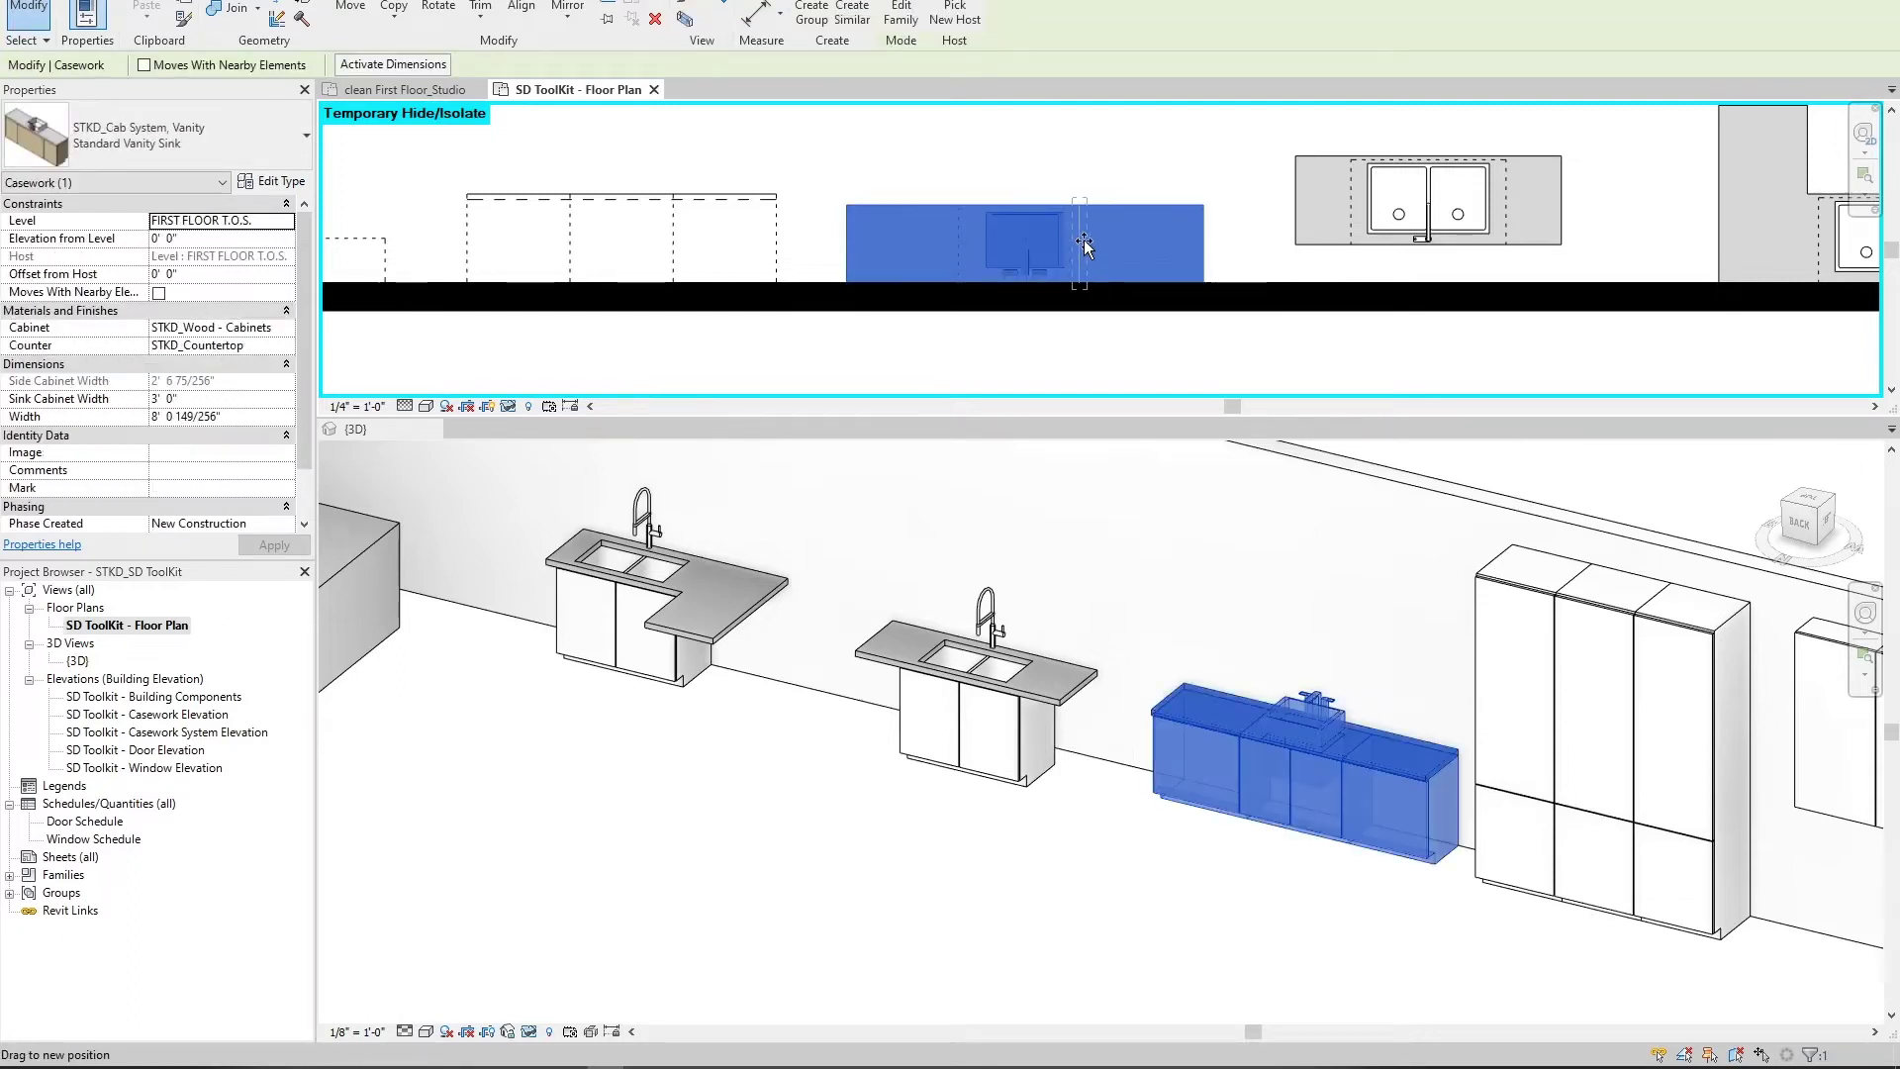
pyautogui.moveTo(1080, 241); pyautogui.dragTo(1039, 241)
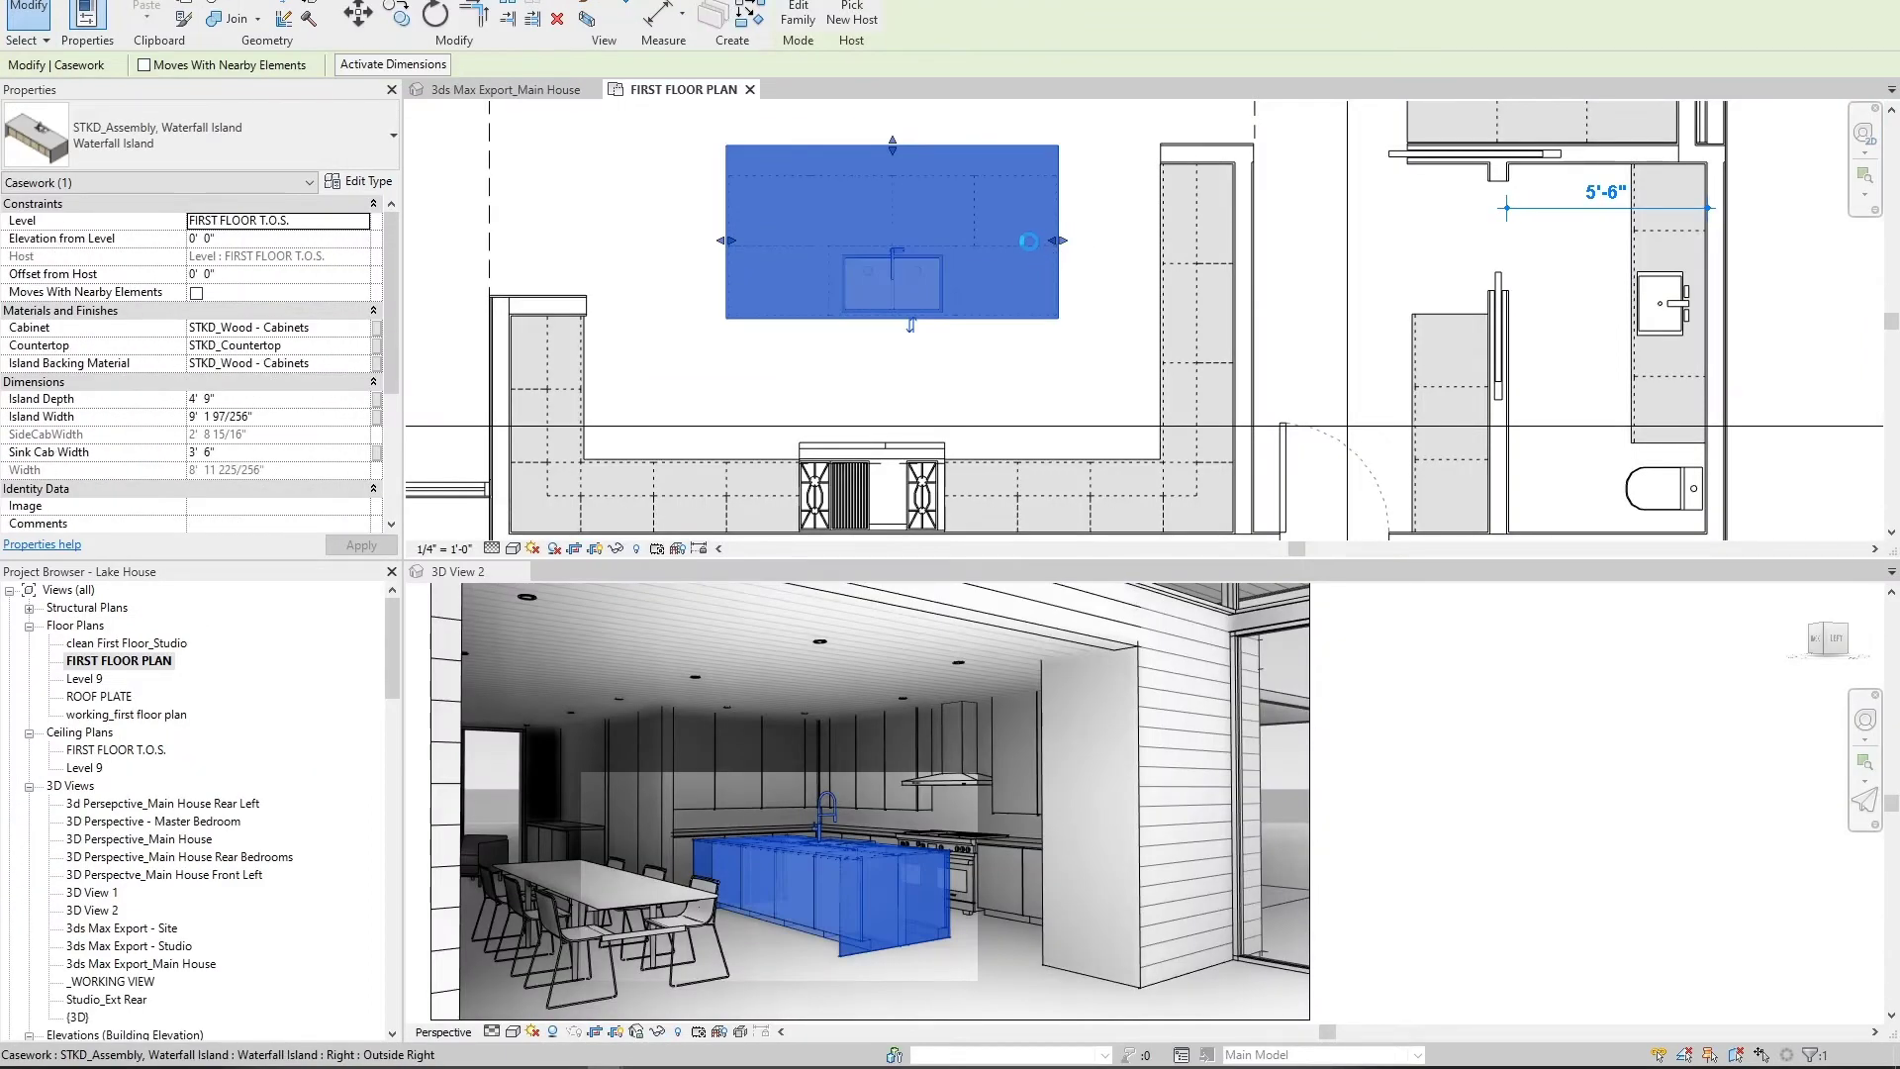
# Step: Pull the Waterfall Island's right end in to 8' 3 49/64" wide, then zoom in to review
pyautogui.moveTo(1027, 241); pyautogui.dragTo(1029, 242)
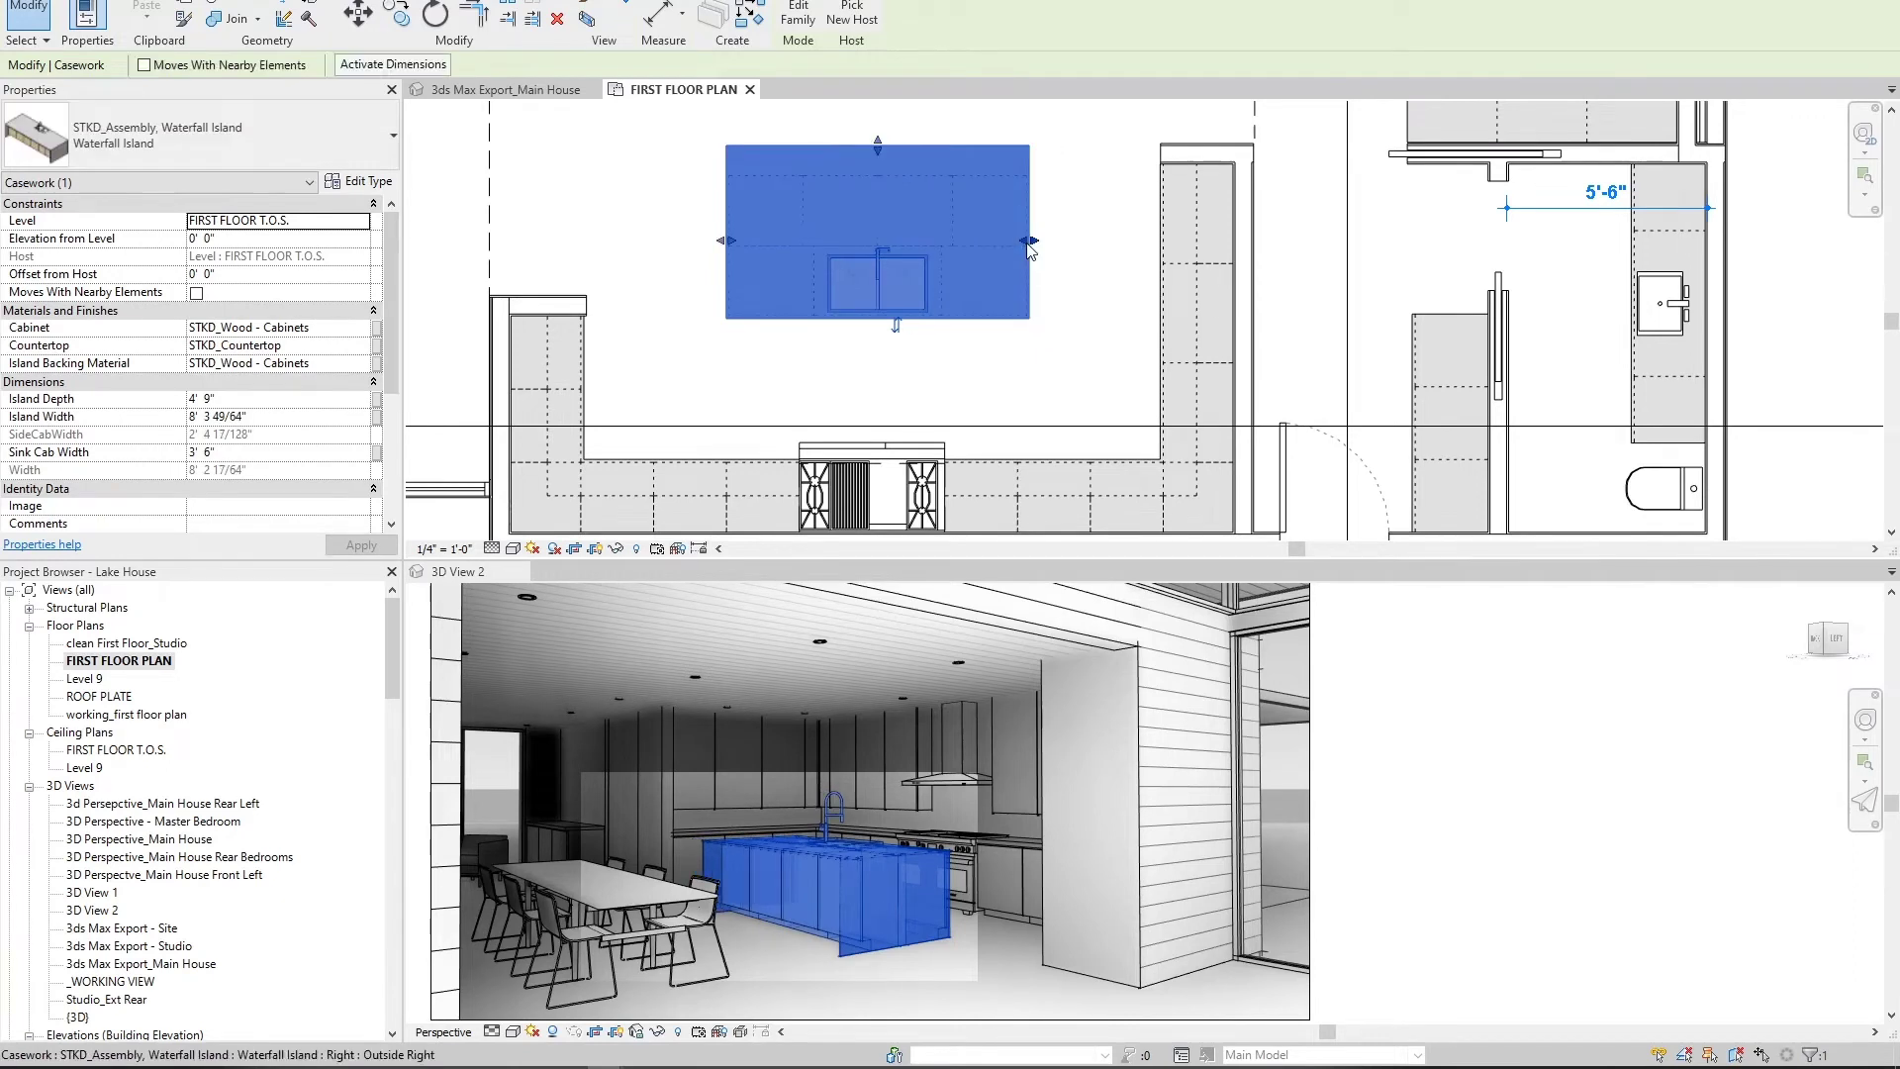
pyautogui.click(1066, 329)
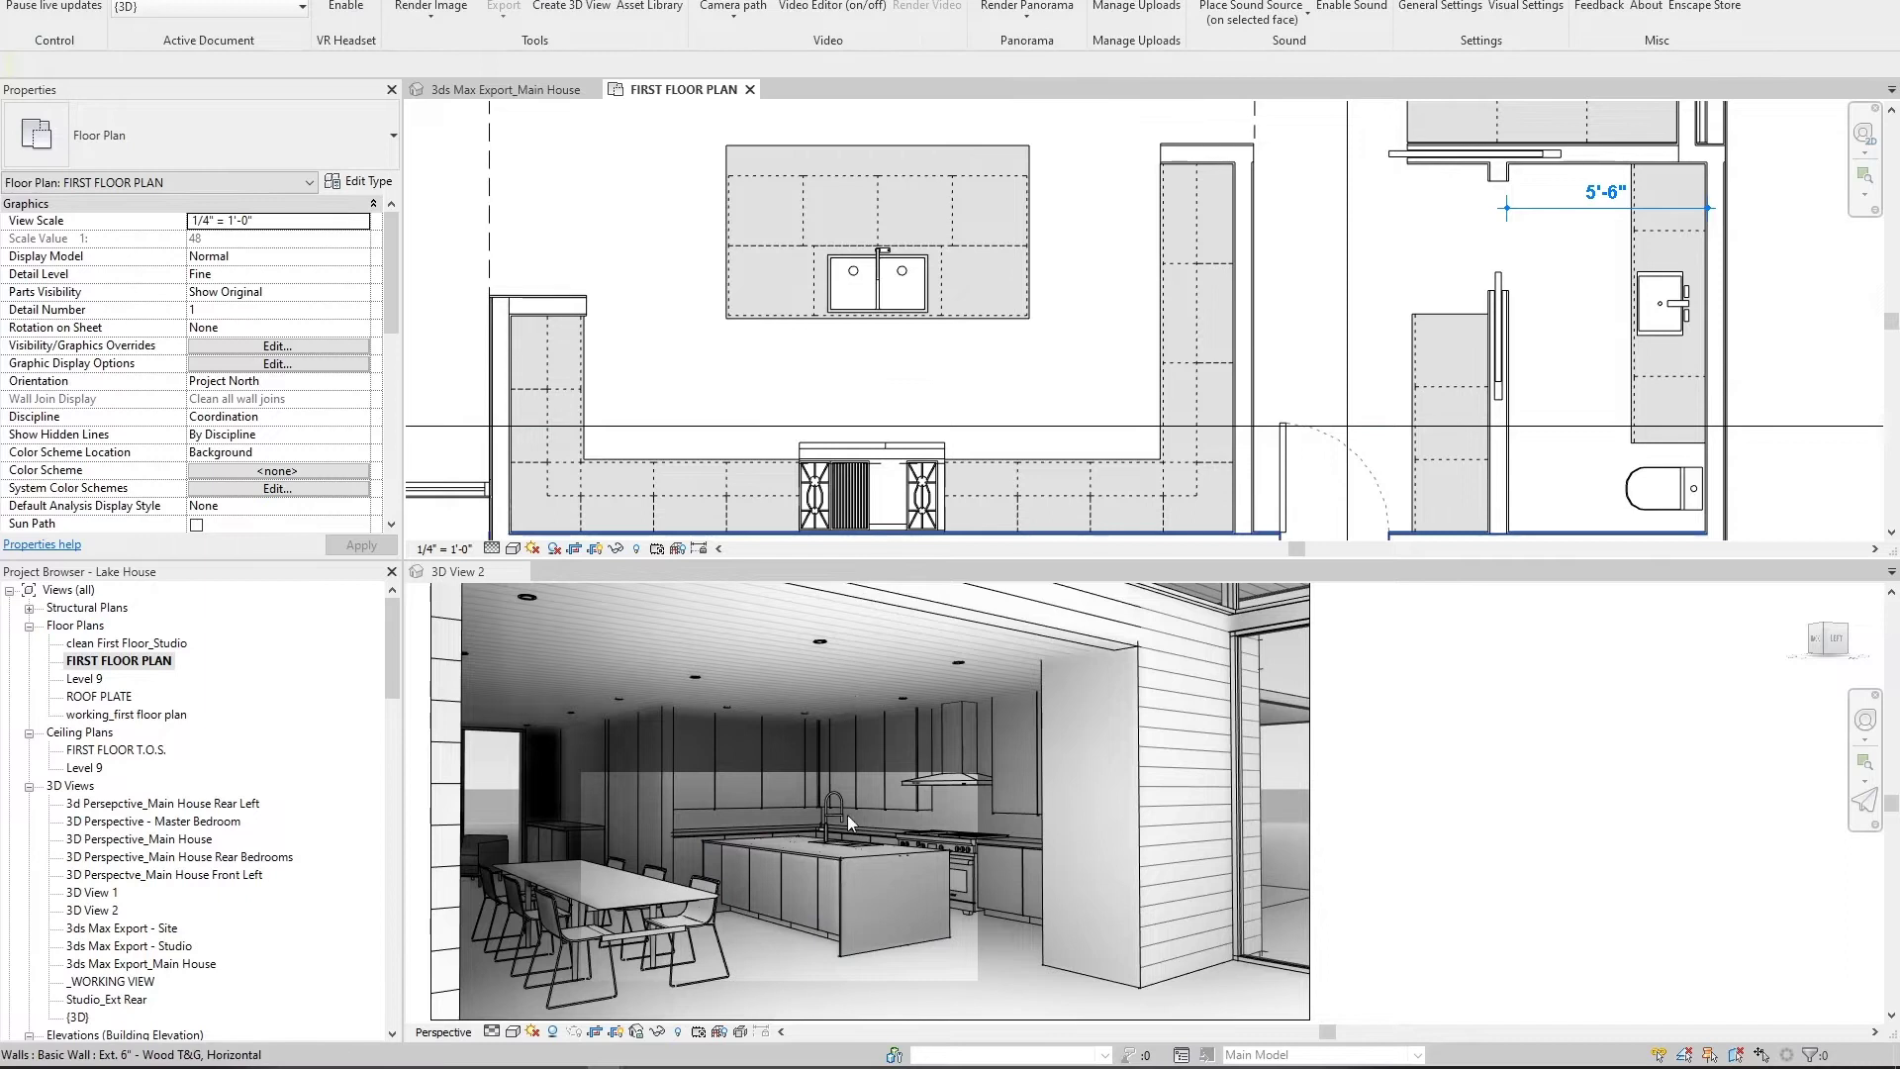
pyautogui.scroll(3, 851, 841)
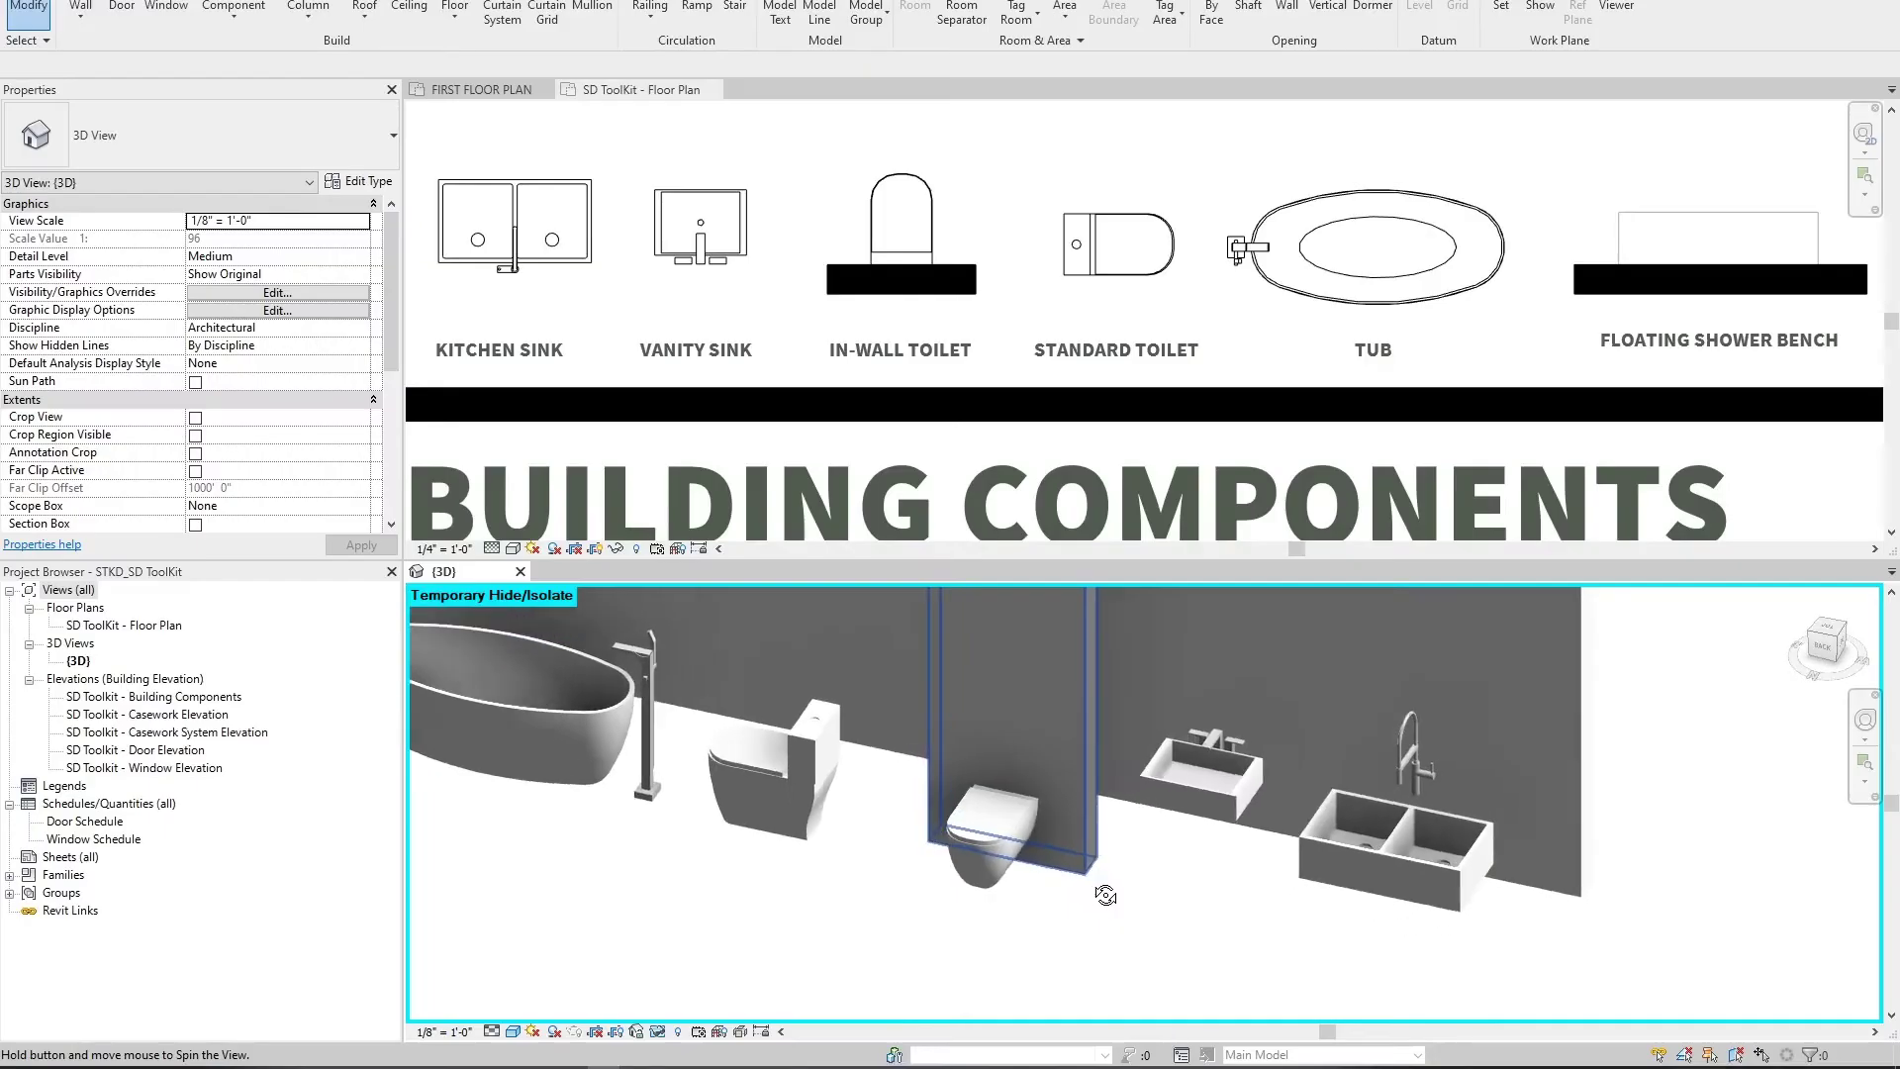
# Step: Align the studio toilet flush against the wall face with Align
pyautogui.keyDown('shift'); pyautogui.moveTo(1102, 896); pyautogui.dragTo(1224, 836, button='middle'); pyautogui.keyUp('shift')
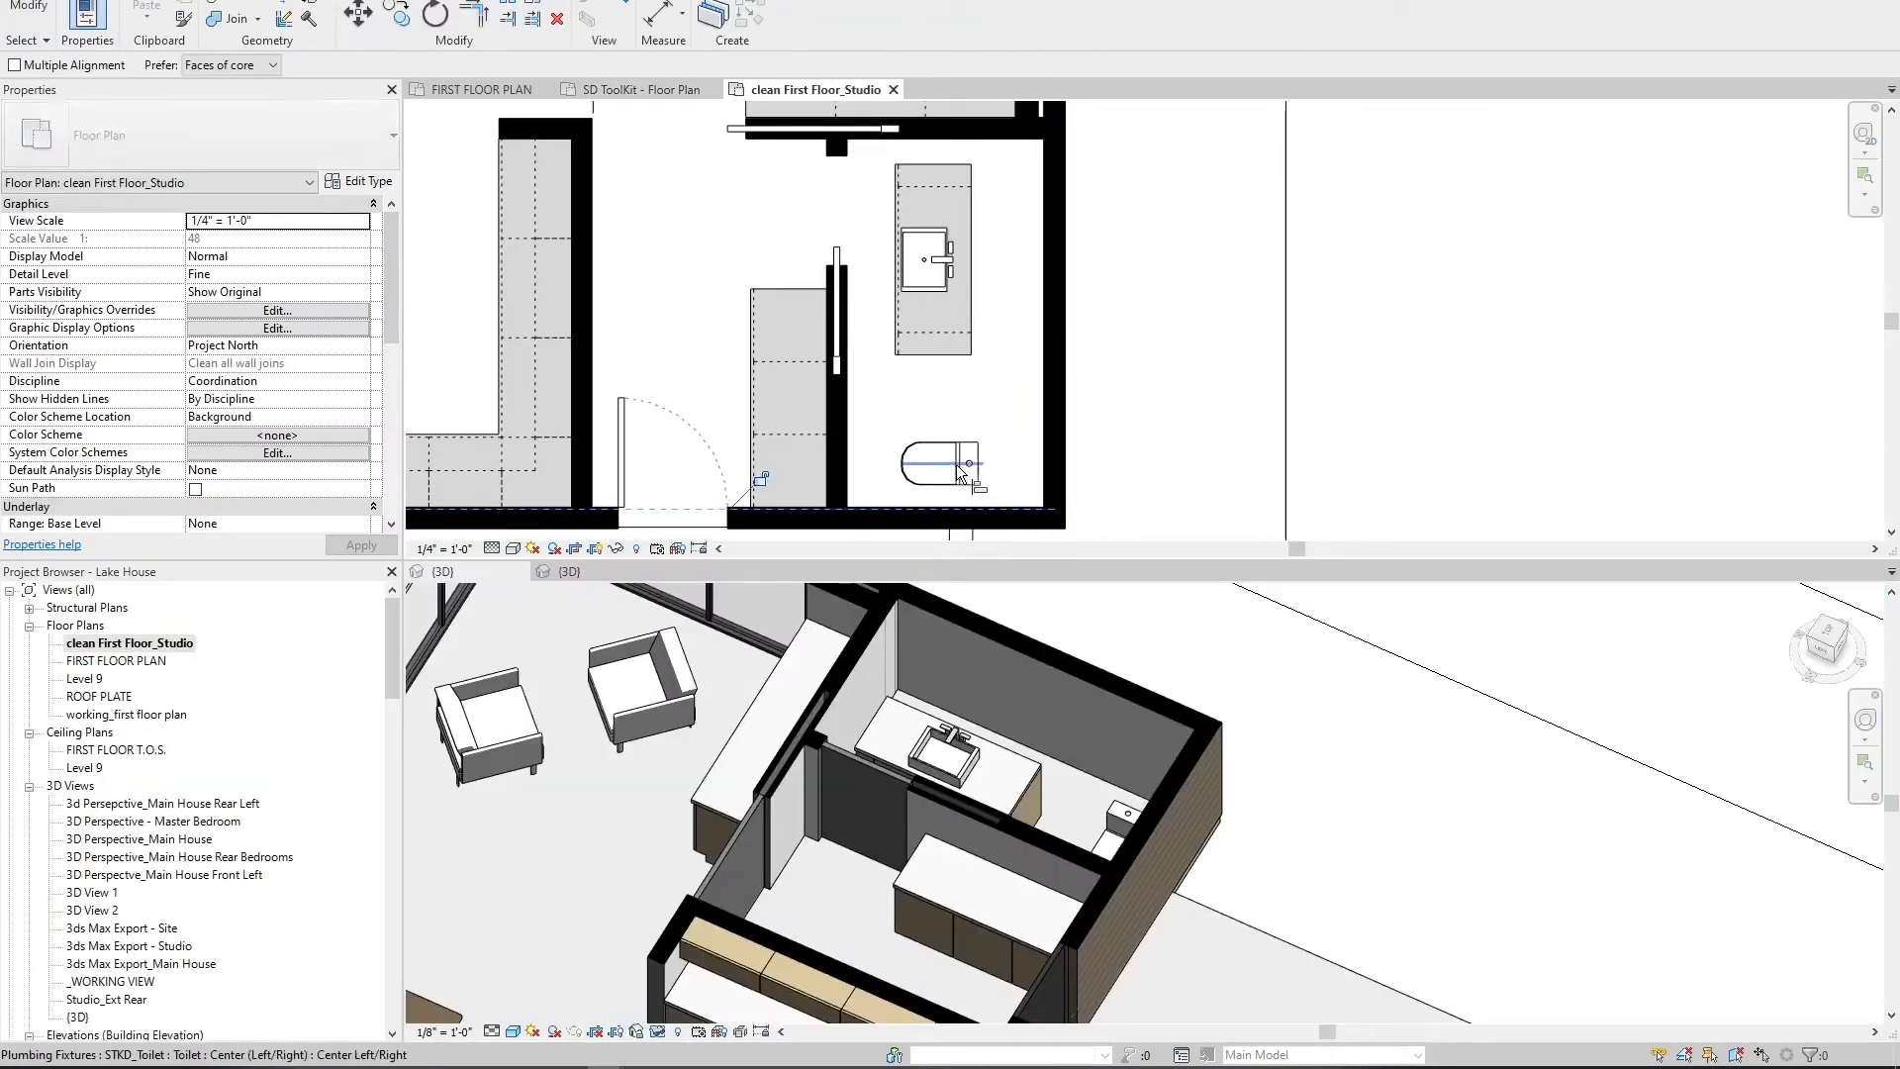
pyautogui.click(1037, 448)
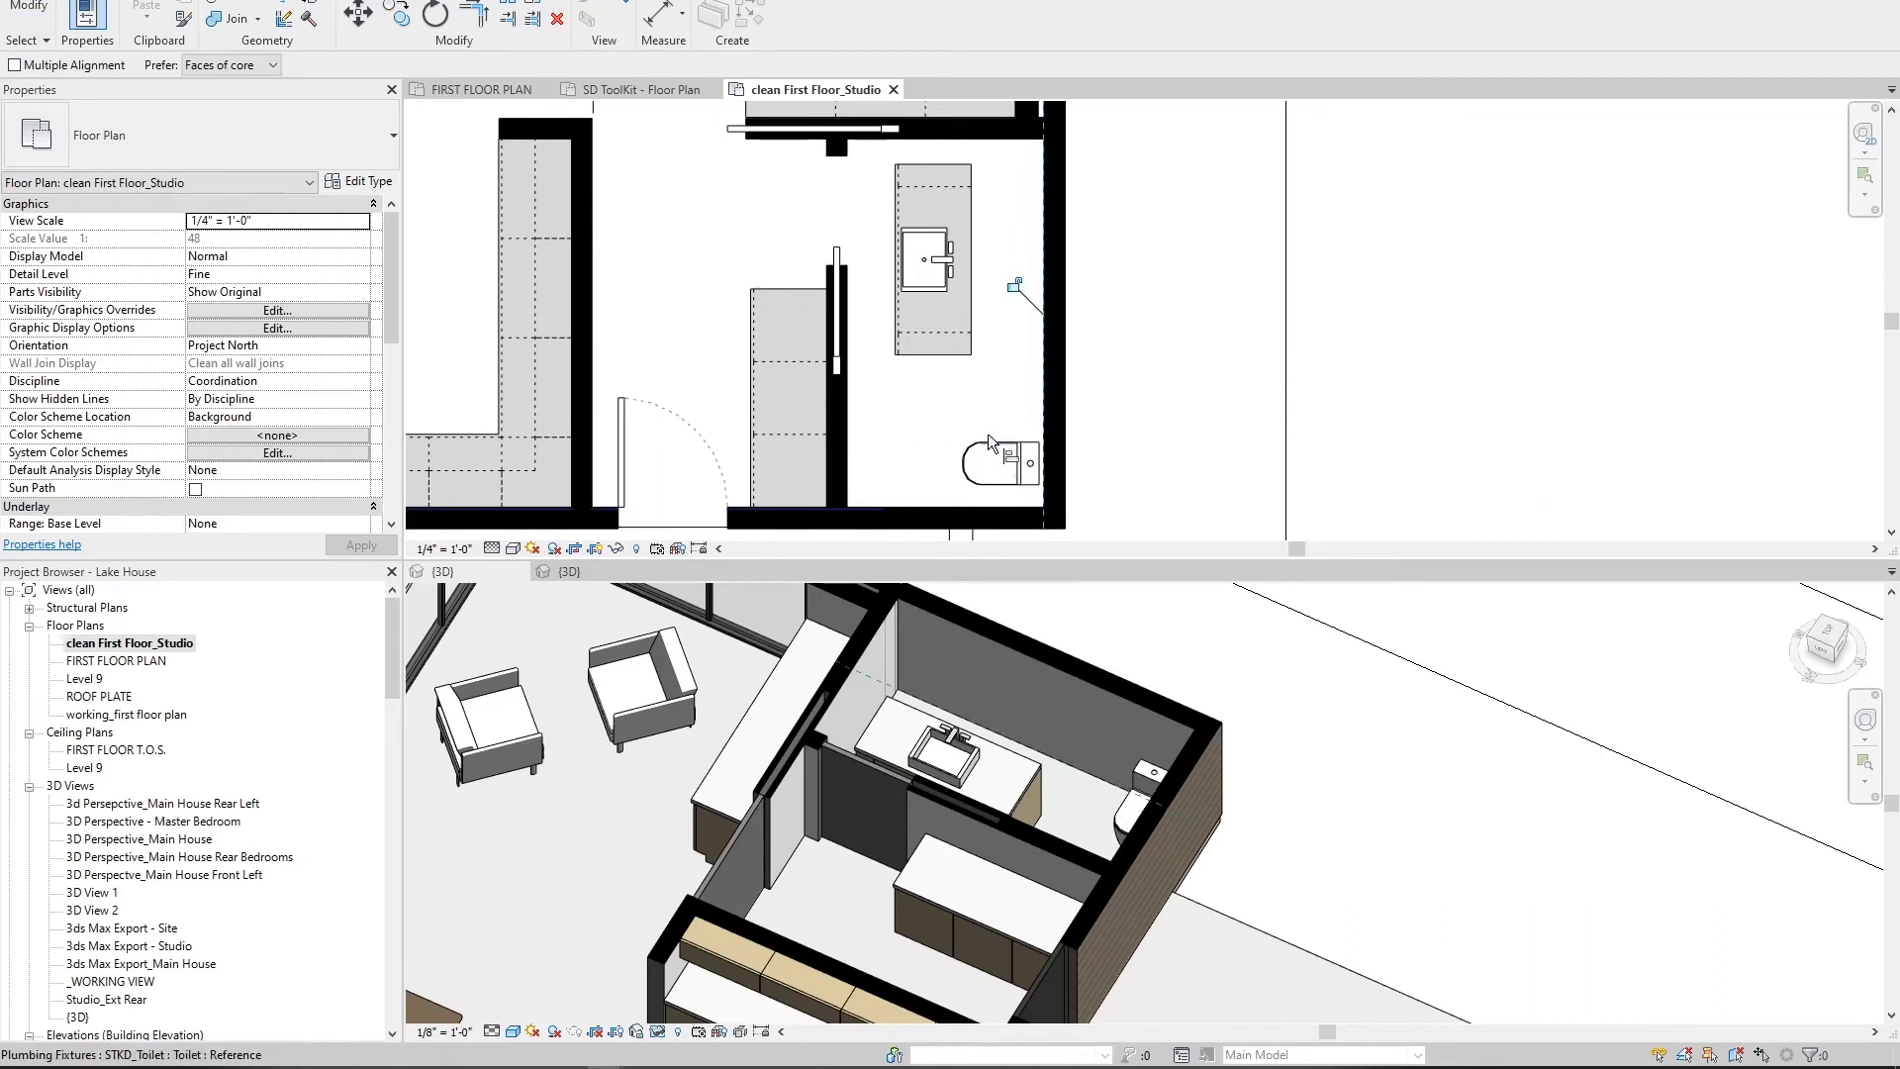
pyautogui.click(950, 354)
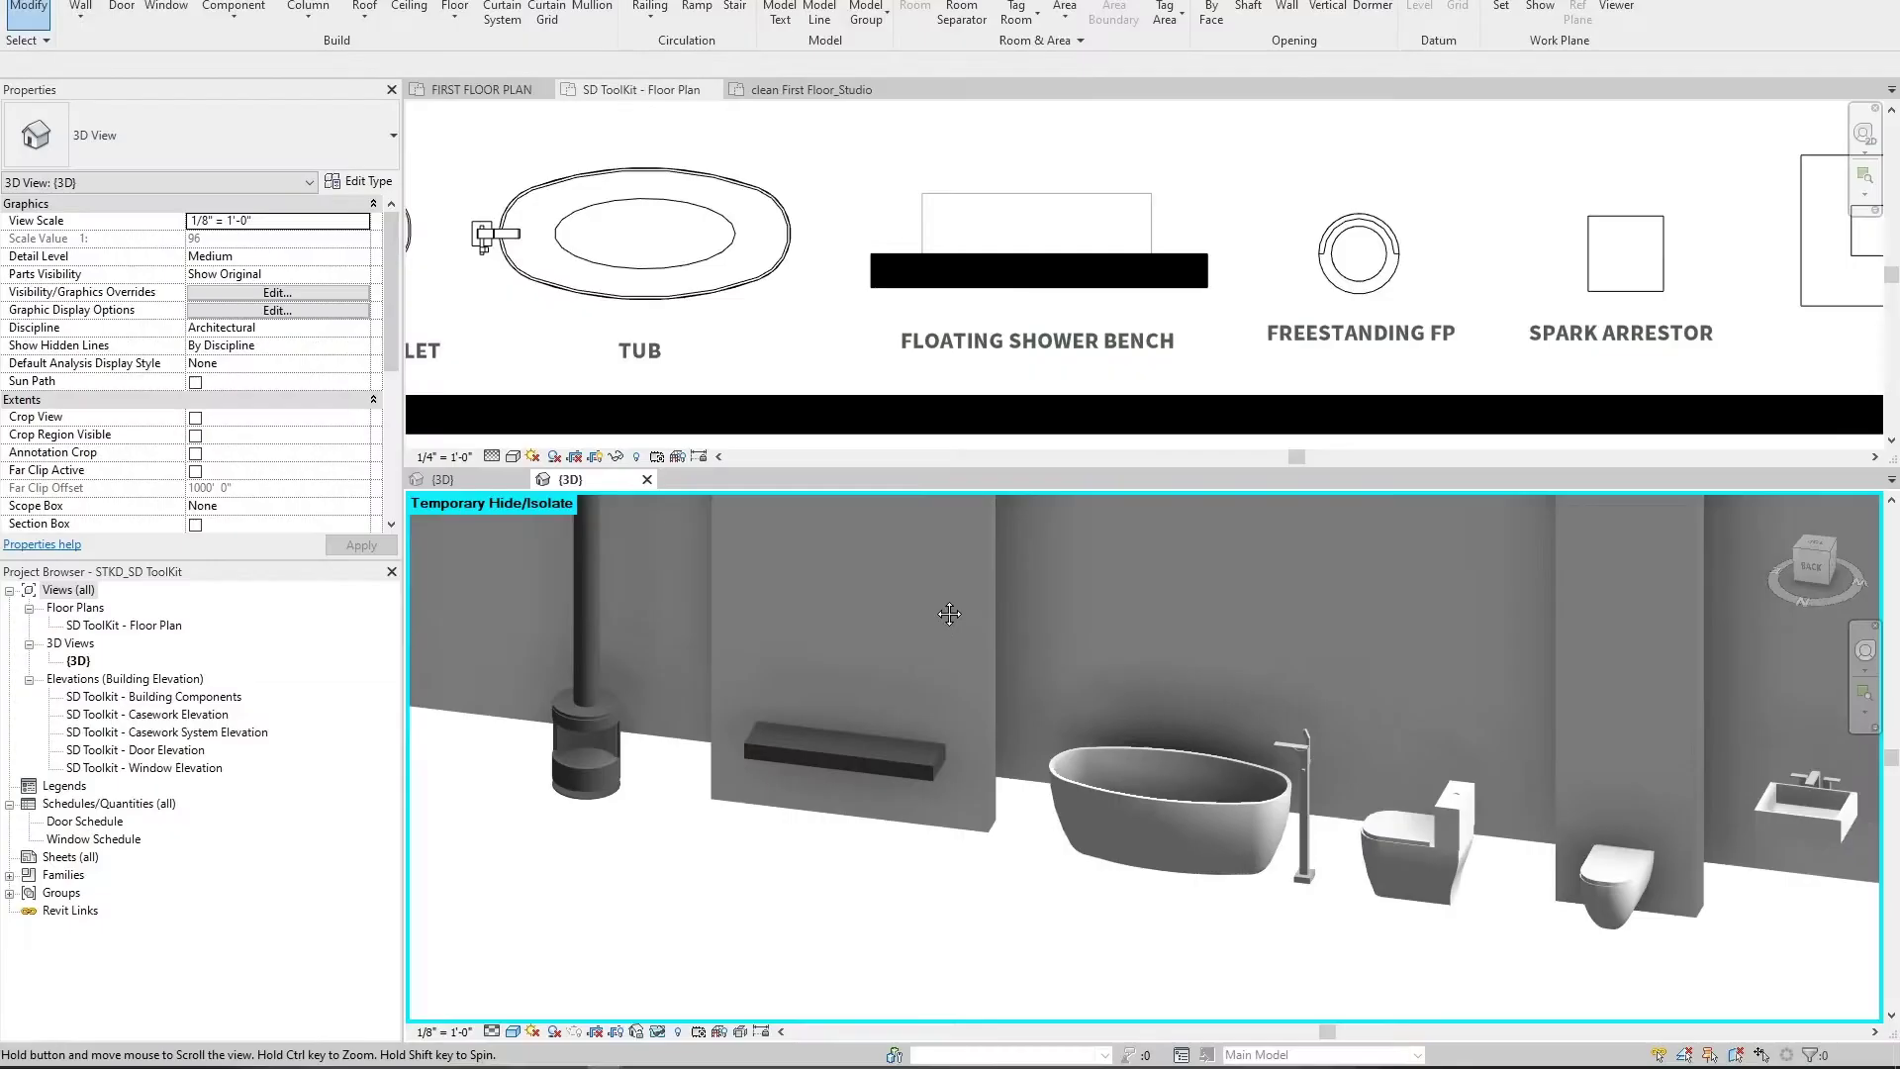
# Step: Frame the fireplace, stove and bench in the 3D view
pyautogui.moveTo(1060, 722); pyautogui.dragTo(1386, 797, button='middle')
pyautogui.scroll(-2, 1161, 763)
pyautogui.moveTo(1162, 763); pyautogui.dragTo(940, 775, button='middle')
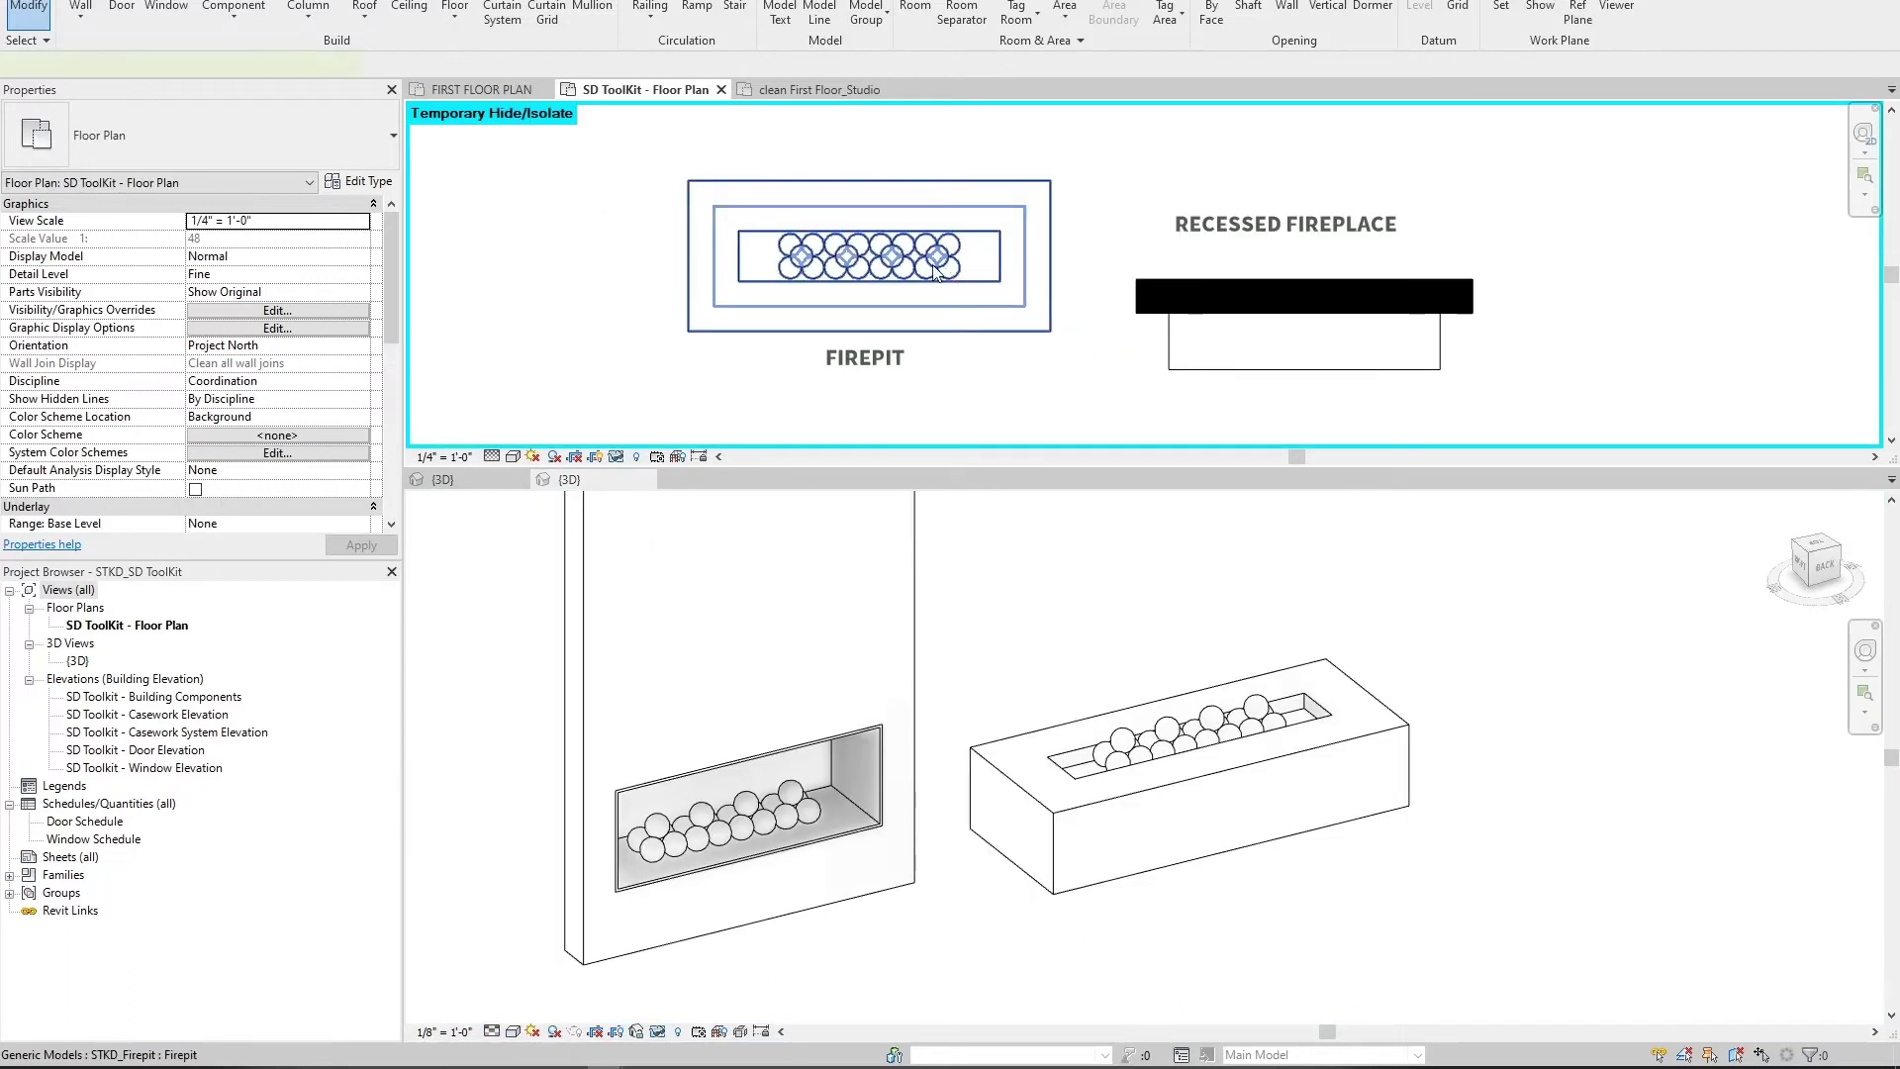
# Step: Lengthen the firepit toward the left and check it in 3D
pyautogui.click(692, 262)
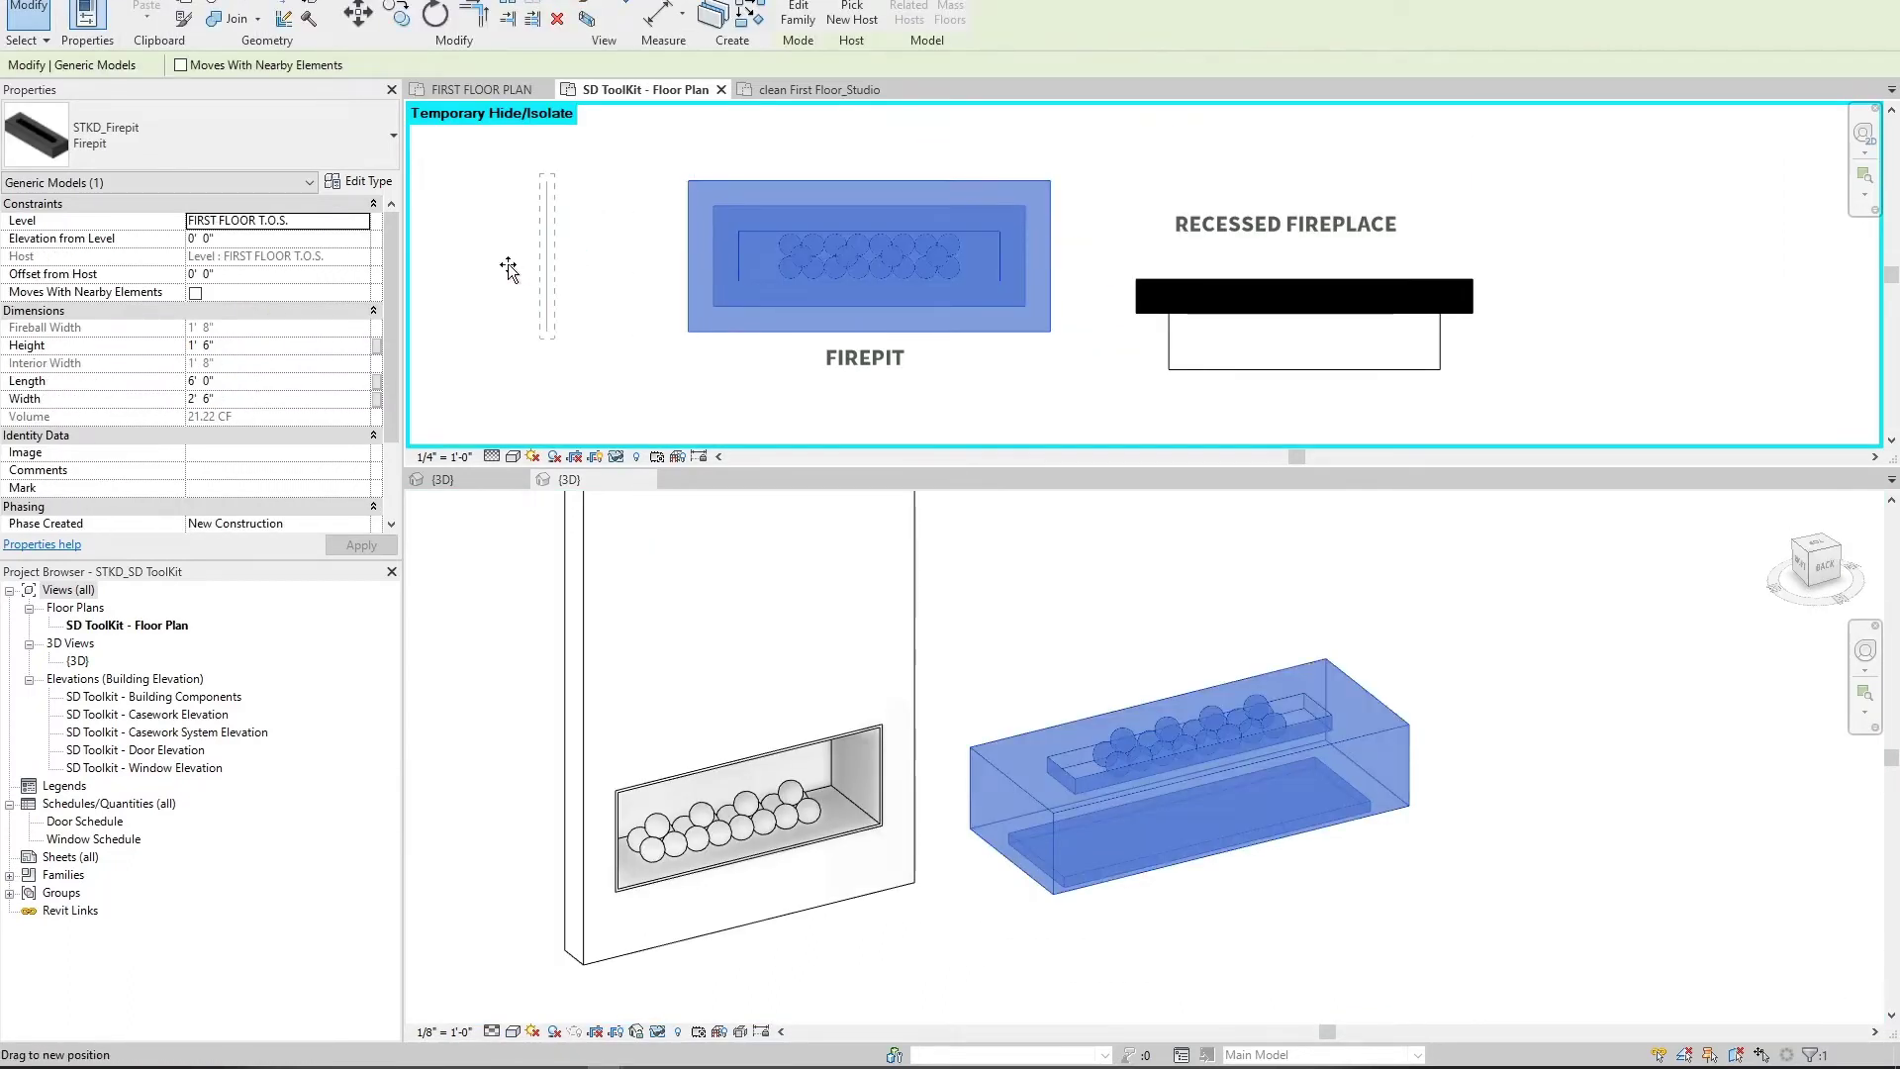
pyautogui.moveTo(673, 347); pyautogui.dragTo(510, 346)
pyautogui.click(1018, 425)
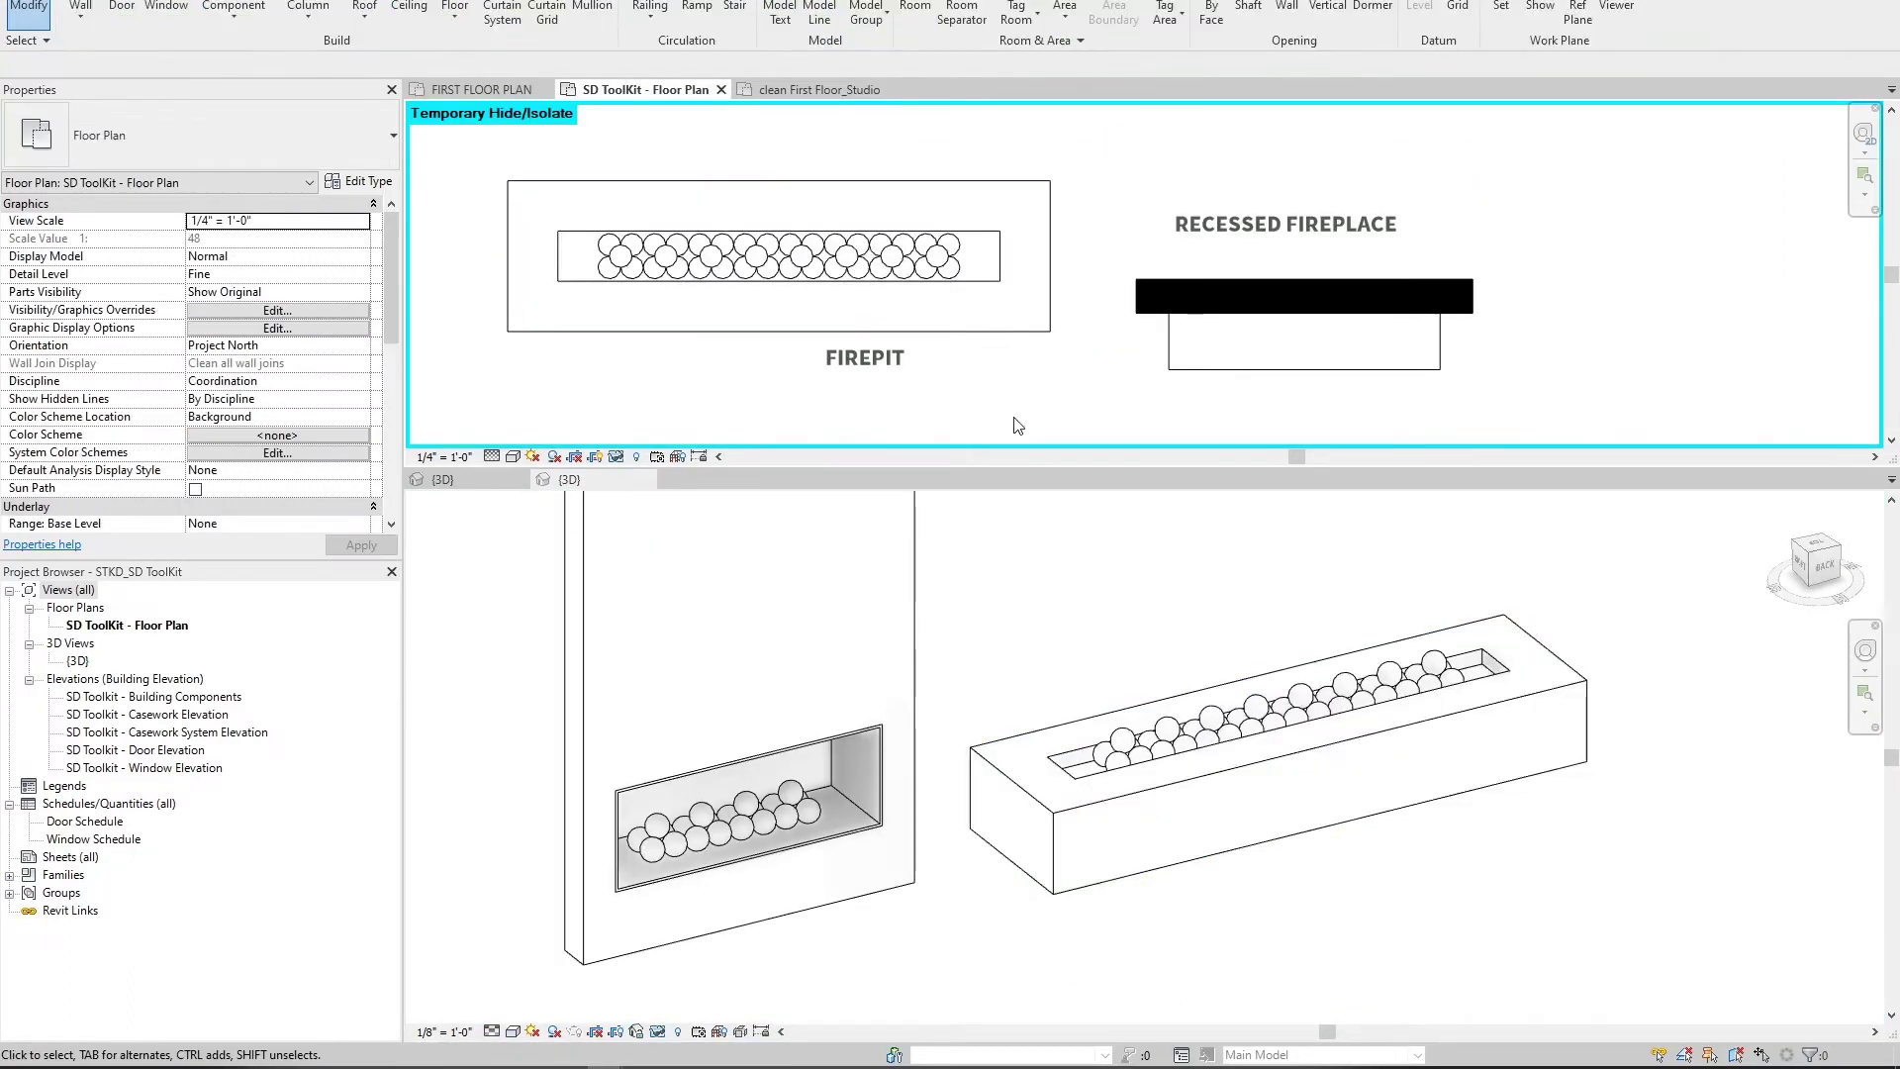
pyautogui.click(1077, 610)
pyautogui.moveTo(1080, 657)
pyautogui.keyDown('shift'); pyautogui.mouseDown(button='middle')
pyautogui.moveTo(1103, 684)
pyautogui.moveTo(1062, 662)
pyautogui.mouseUp(button='middle'); pyautogui.keyUp('shift')
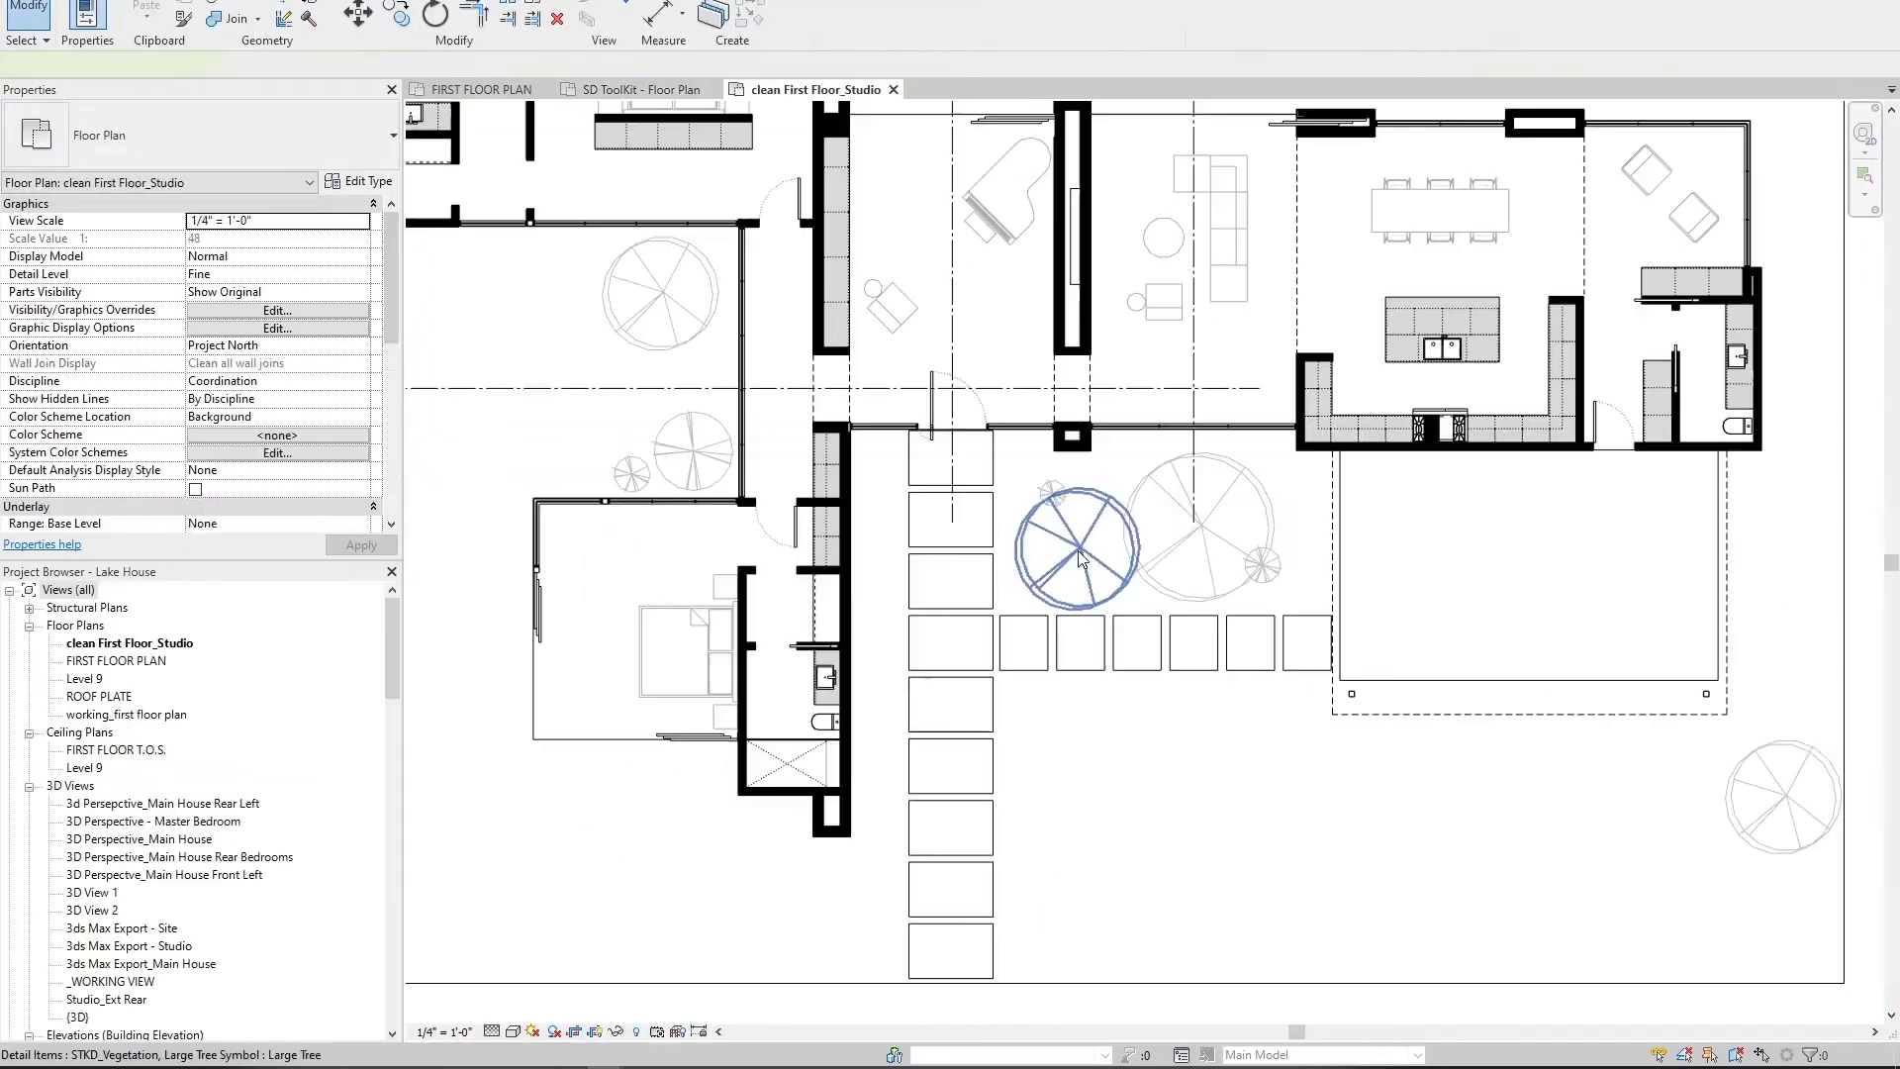
# Step: Move the small tree and place a second one with Create Similar
pyautogui.moveTo(1095, 549); pyautogui.dragTo(644, 501)
pyautogui.press('c')
pyautogui.press('s')
pyautogui.click(714, 842)
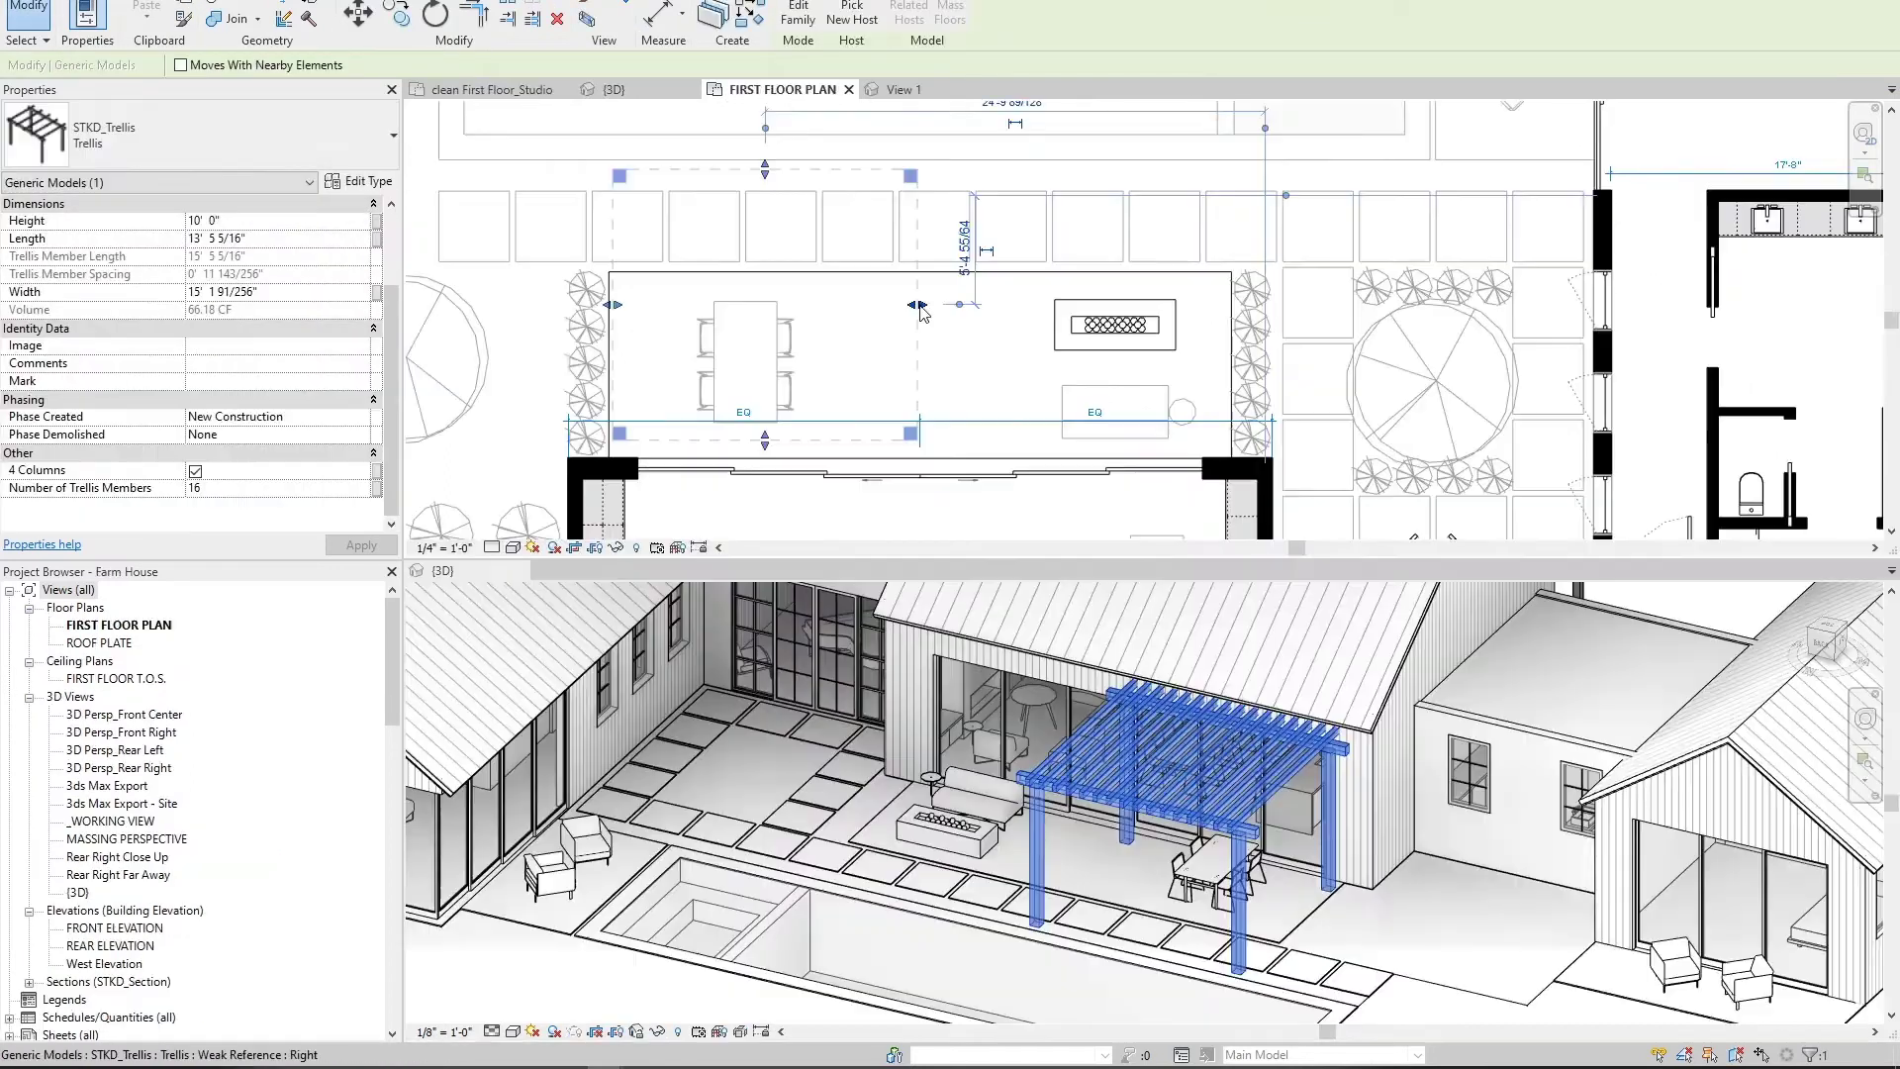
# Step: Widen the trellis to 20 members without 4 Columns, and extend the pool left
pyautogui.moveTo(918, 306); pyautogui.dragTo(978, 314)
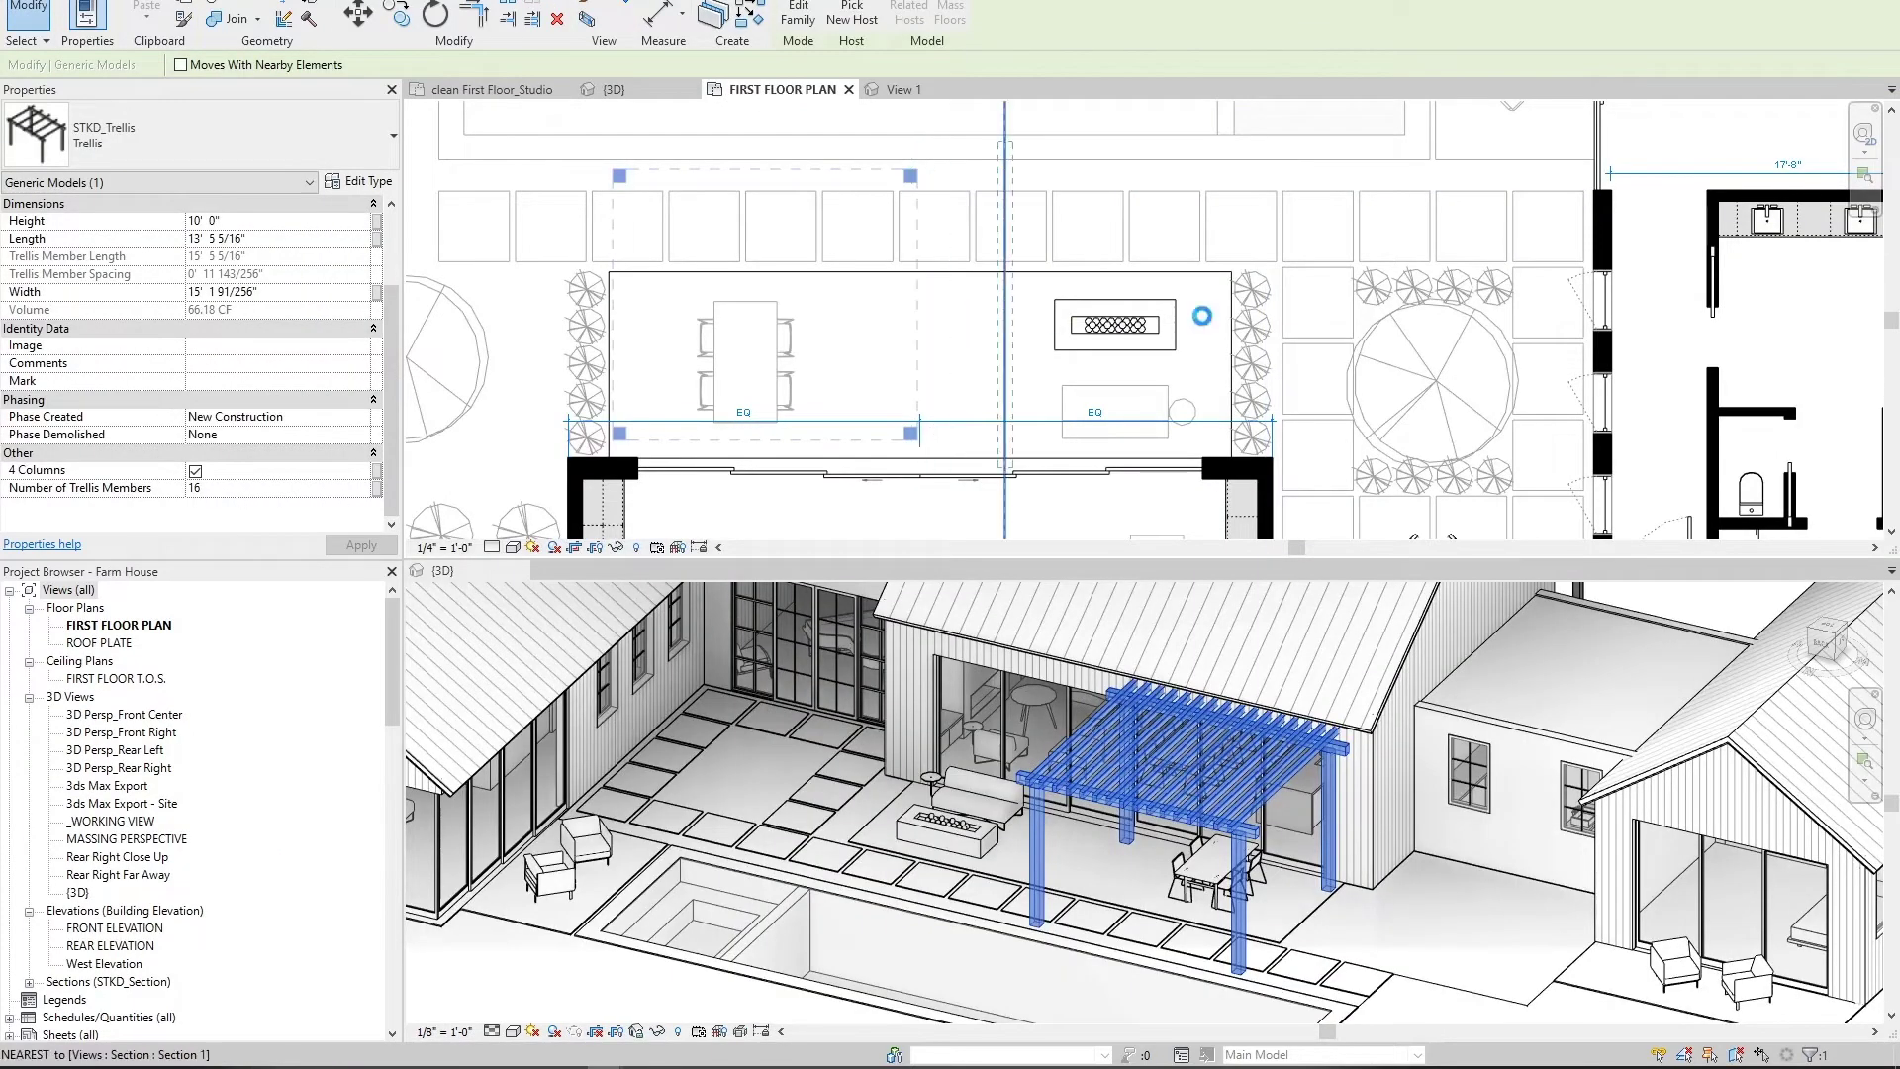
pyautogui.moveTo(1229, 315); pyautogui.dragTo(1232, 315)
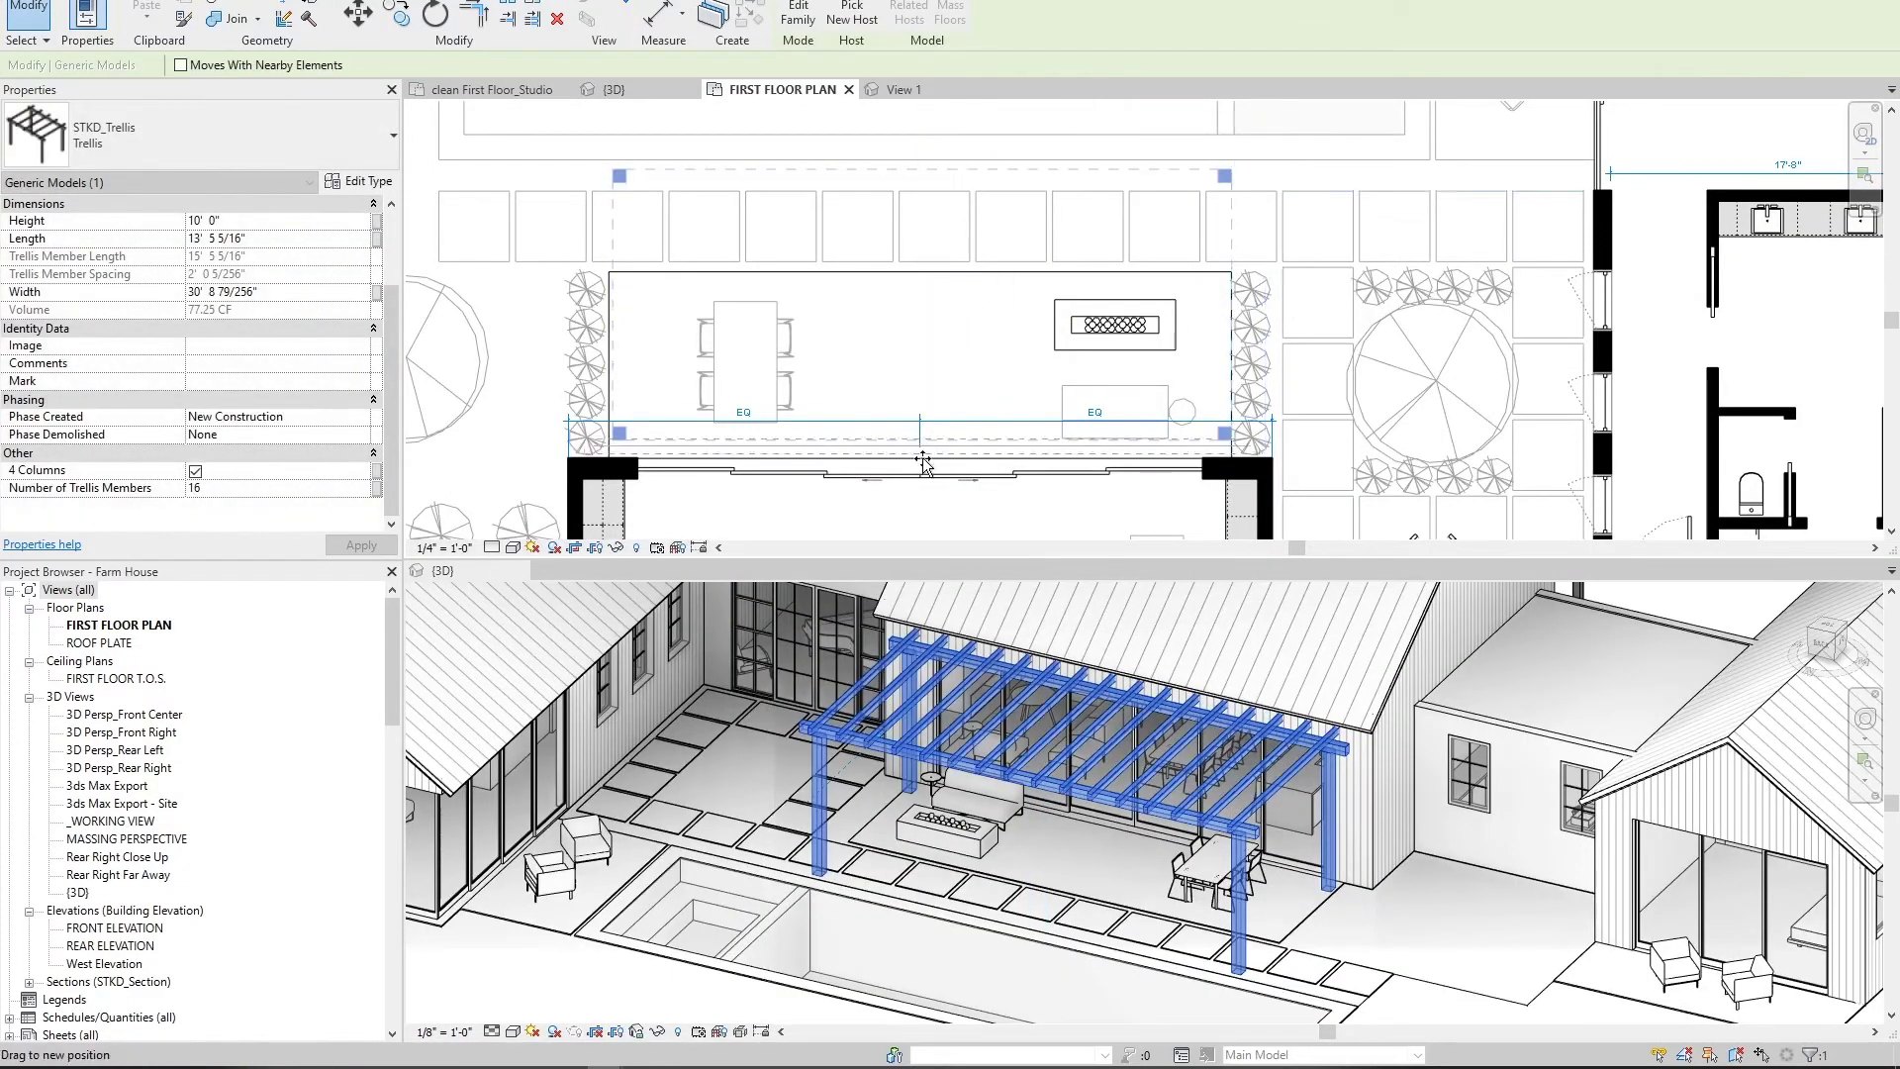
pyautogui.click(196, 472)
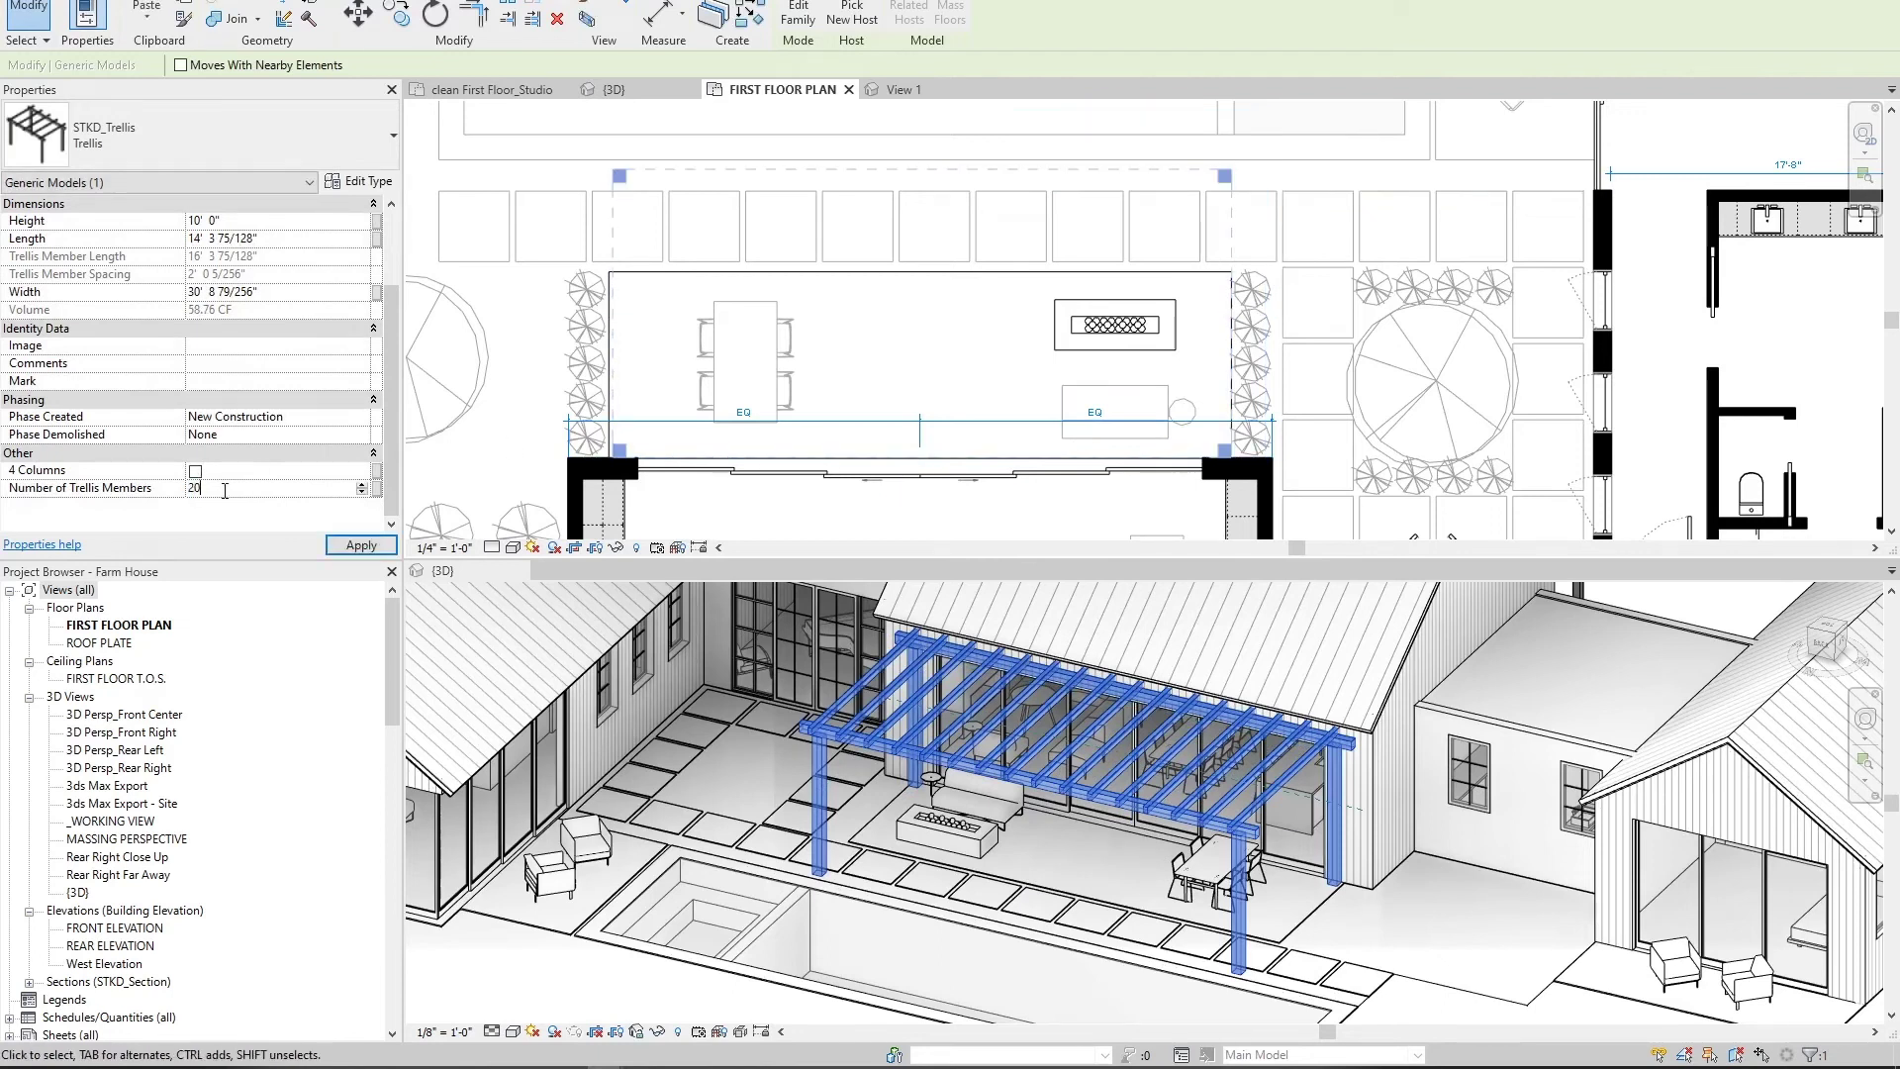
pyautogui.press('Return')
pyautogui.keyDown('shift'); pyautogui.moveTo(1052, 680); pyautogui.dragTo(1564, 788, button='middle'); pyautogui.keyUp('shift')
pyautogui.press('Escape')
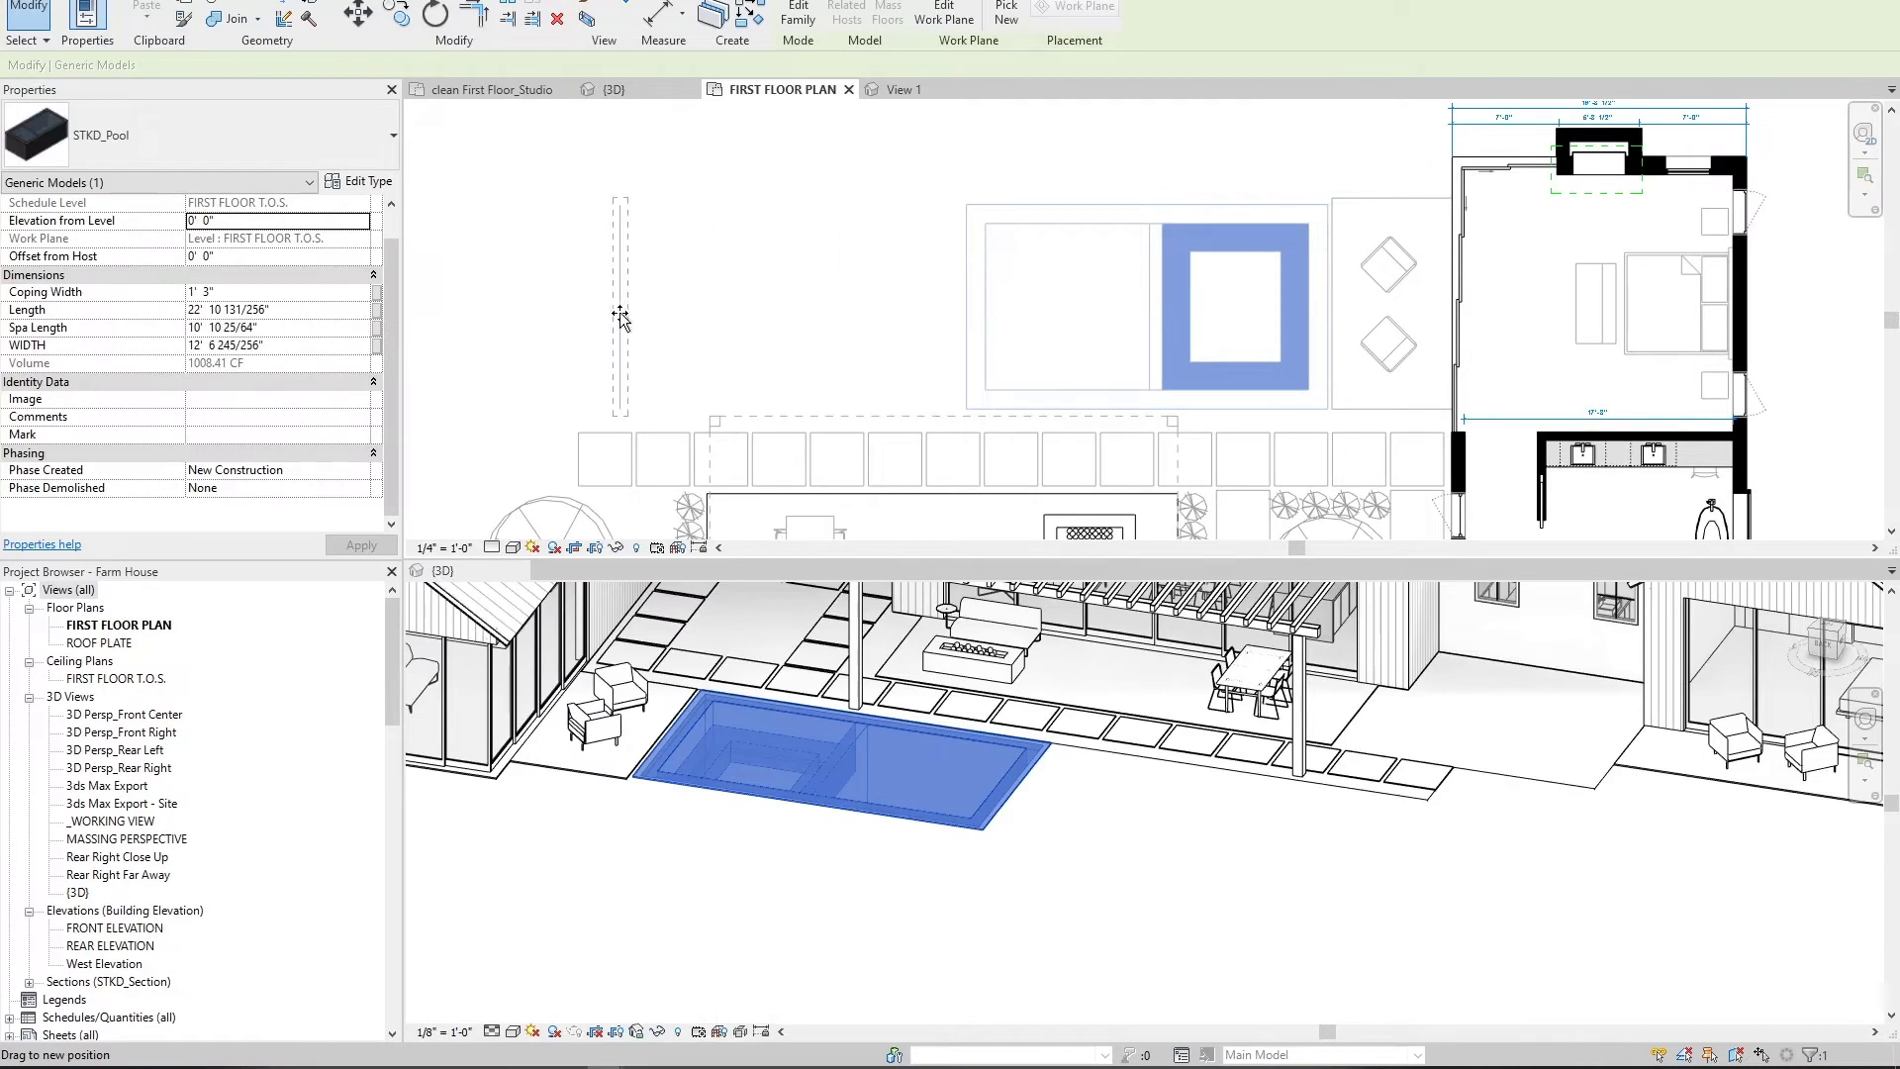
pyautogui.moveTo(588, 315); pyautogui.dragTo(588, 314)
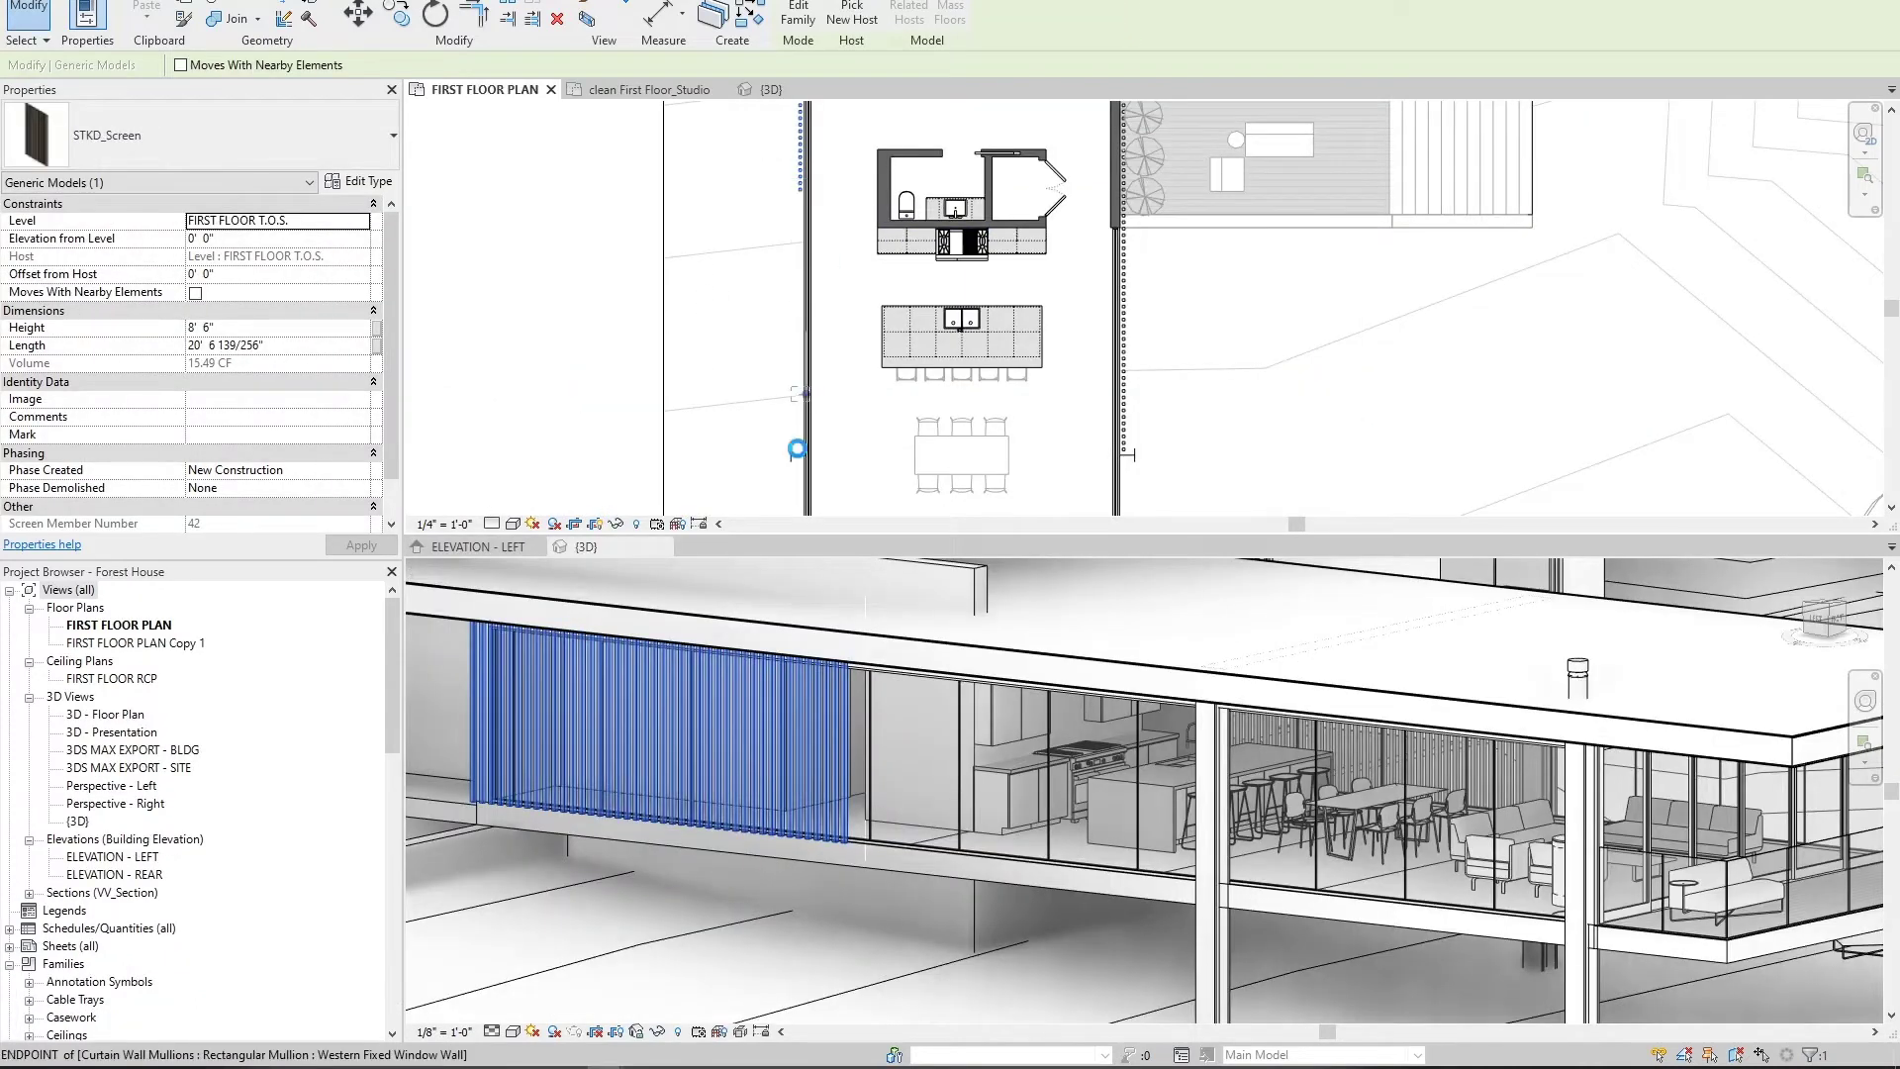
# Step: Deselect the façade screen and pan the floor plan to the left
pyautogui.click(591, 306)
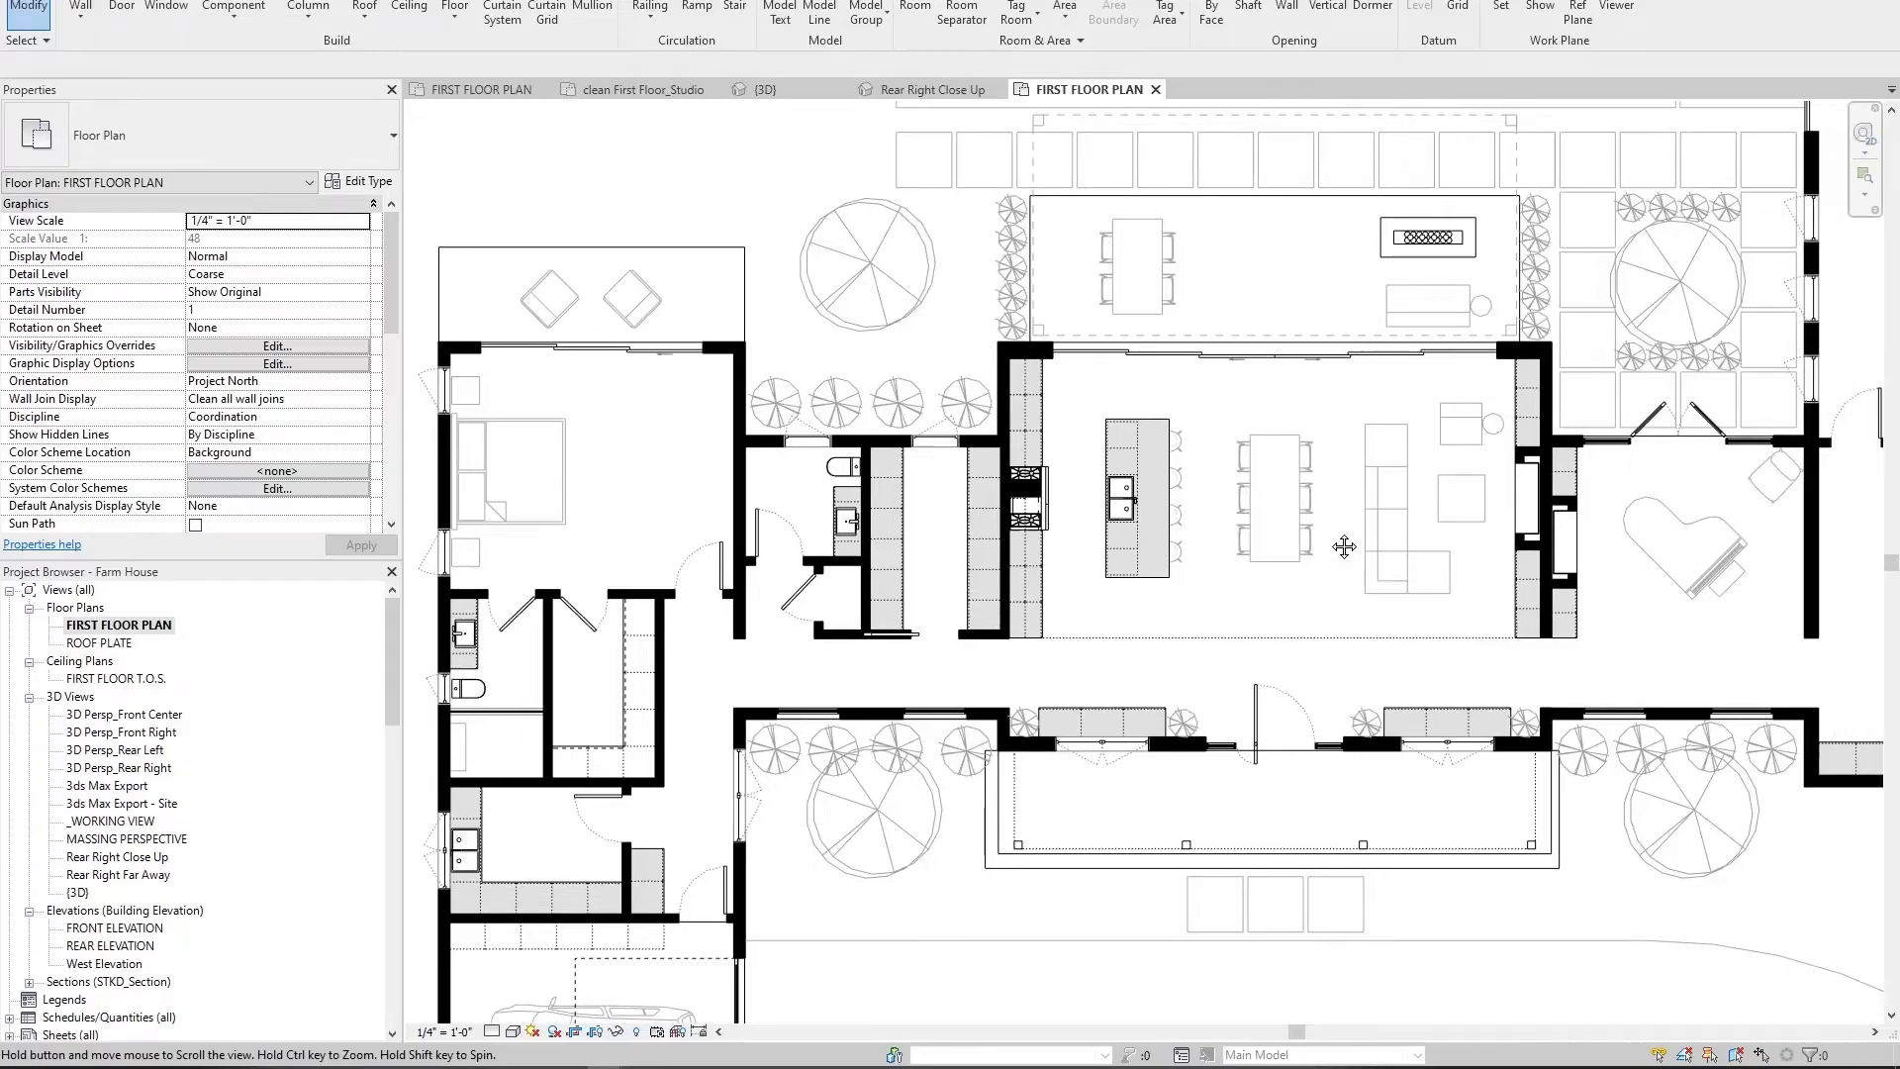
pyautogui.moveTo(1338, 539); pyautogui.dragTo(973, 547, button='middle')
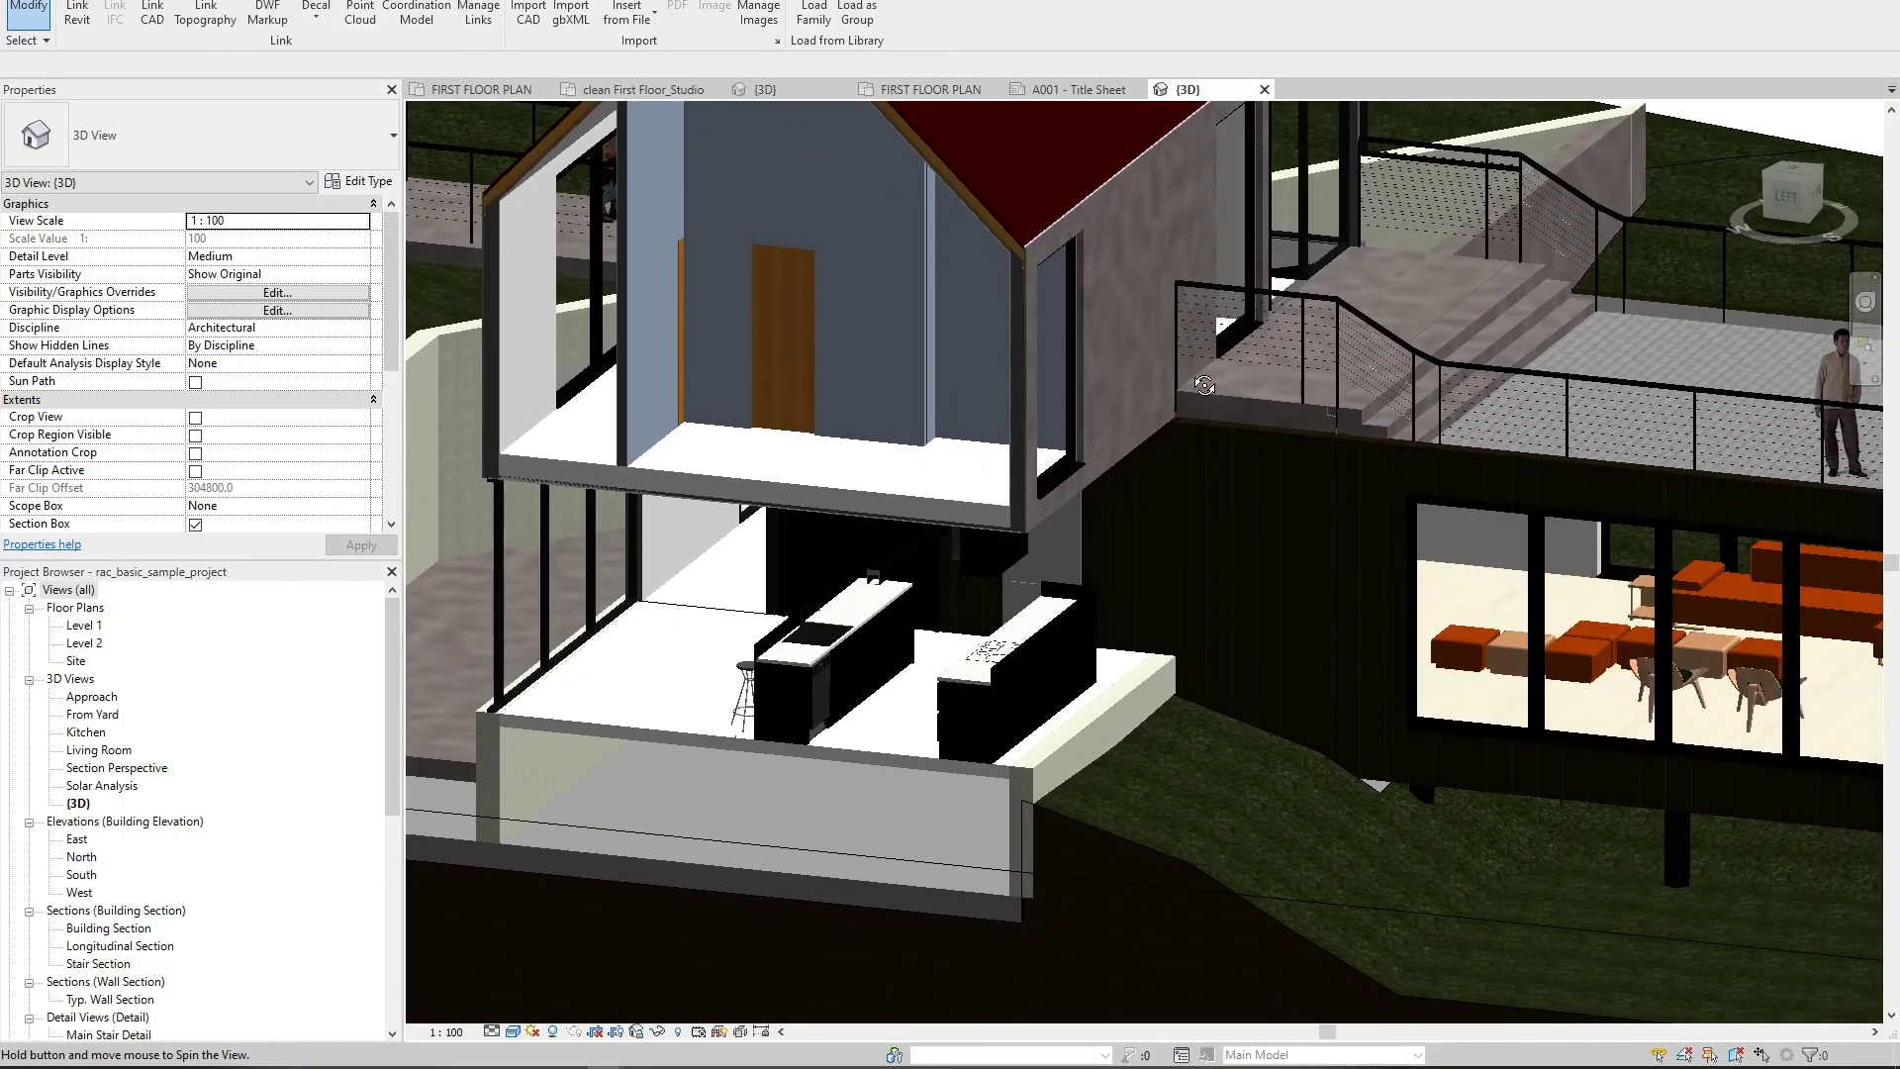
# Step: Orbit the sample house and tag the single French door as number 3
pyautogui.scroll(3, 1185, 366)
pyautogui.keyDown('shift'); pyautogui.moveTo(1185, 366); pyautogui.dragTo(1145, 453, button='middle'); pyautogui.keyUp('shift')
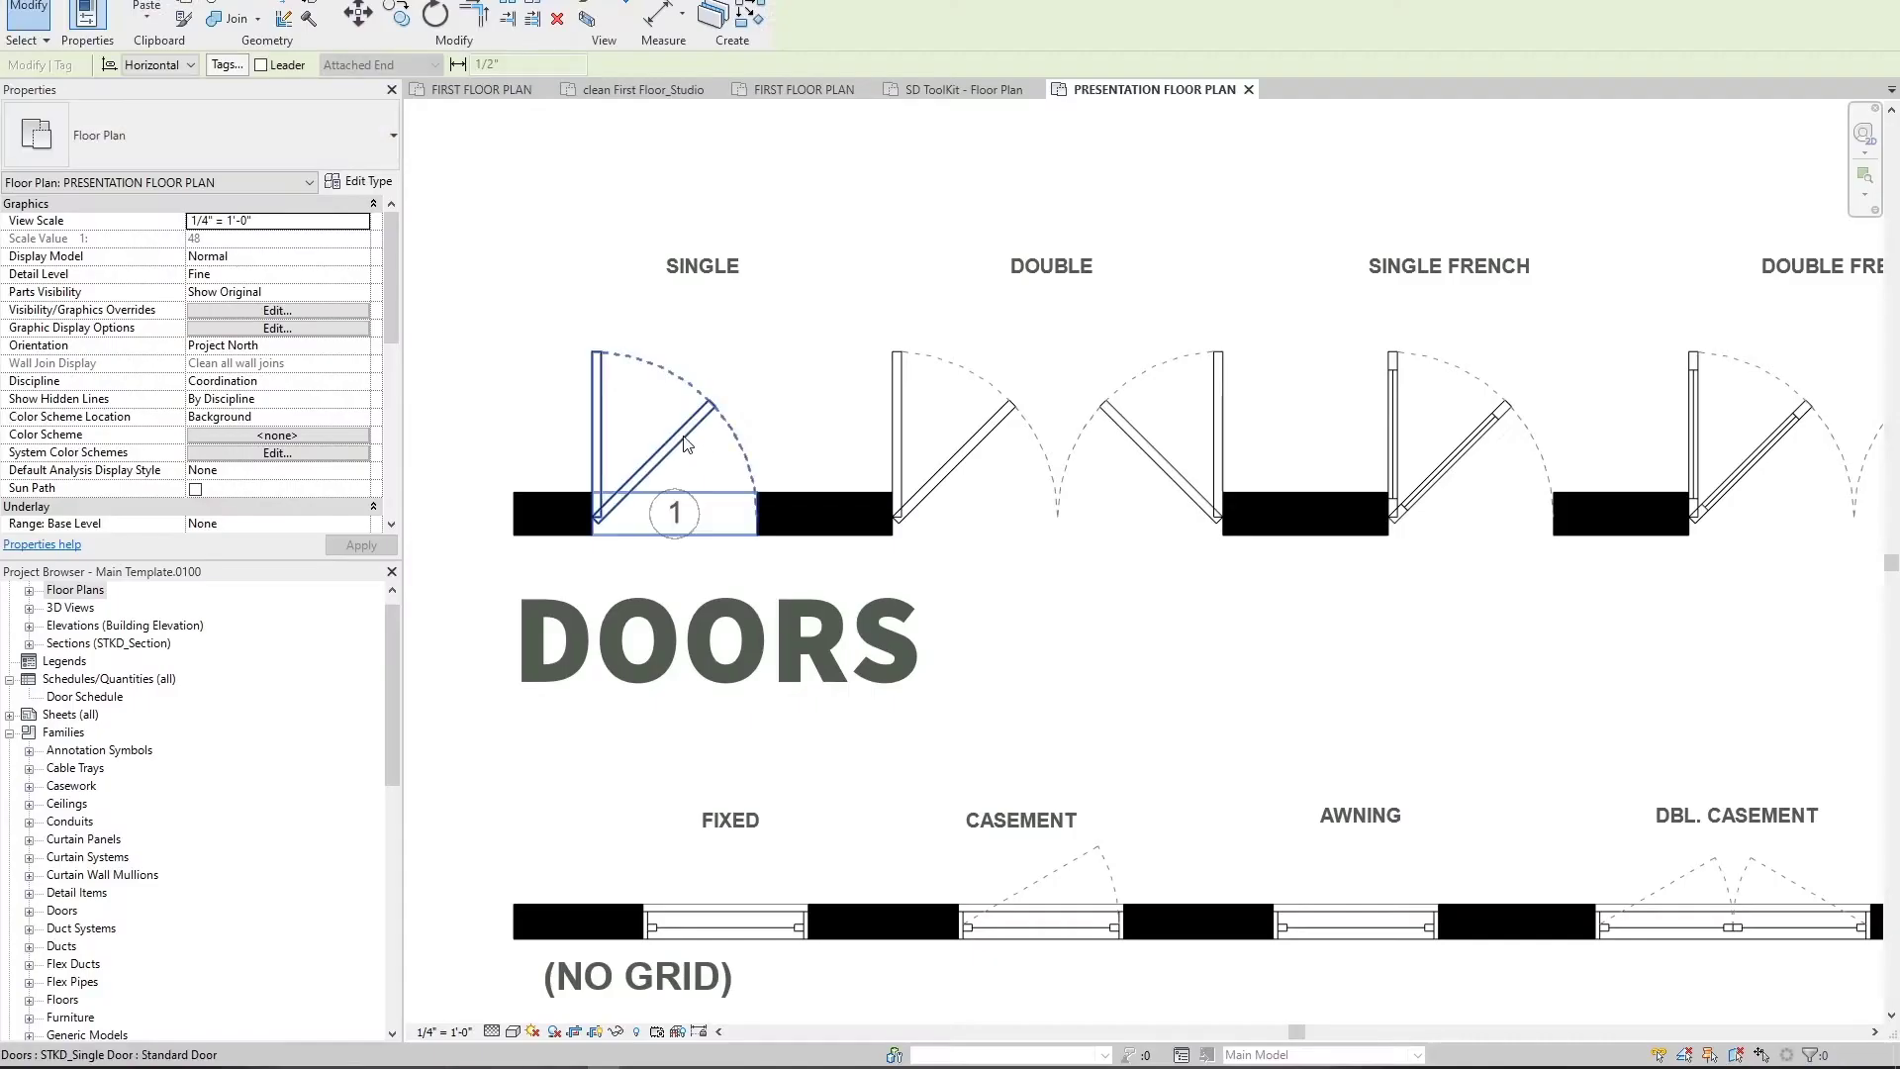
pyautogui.click(1385, 426)
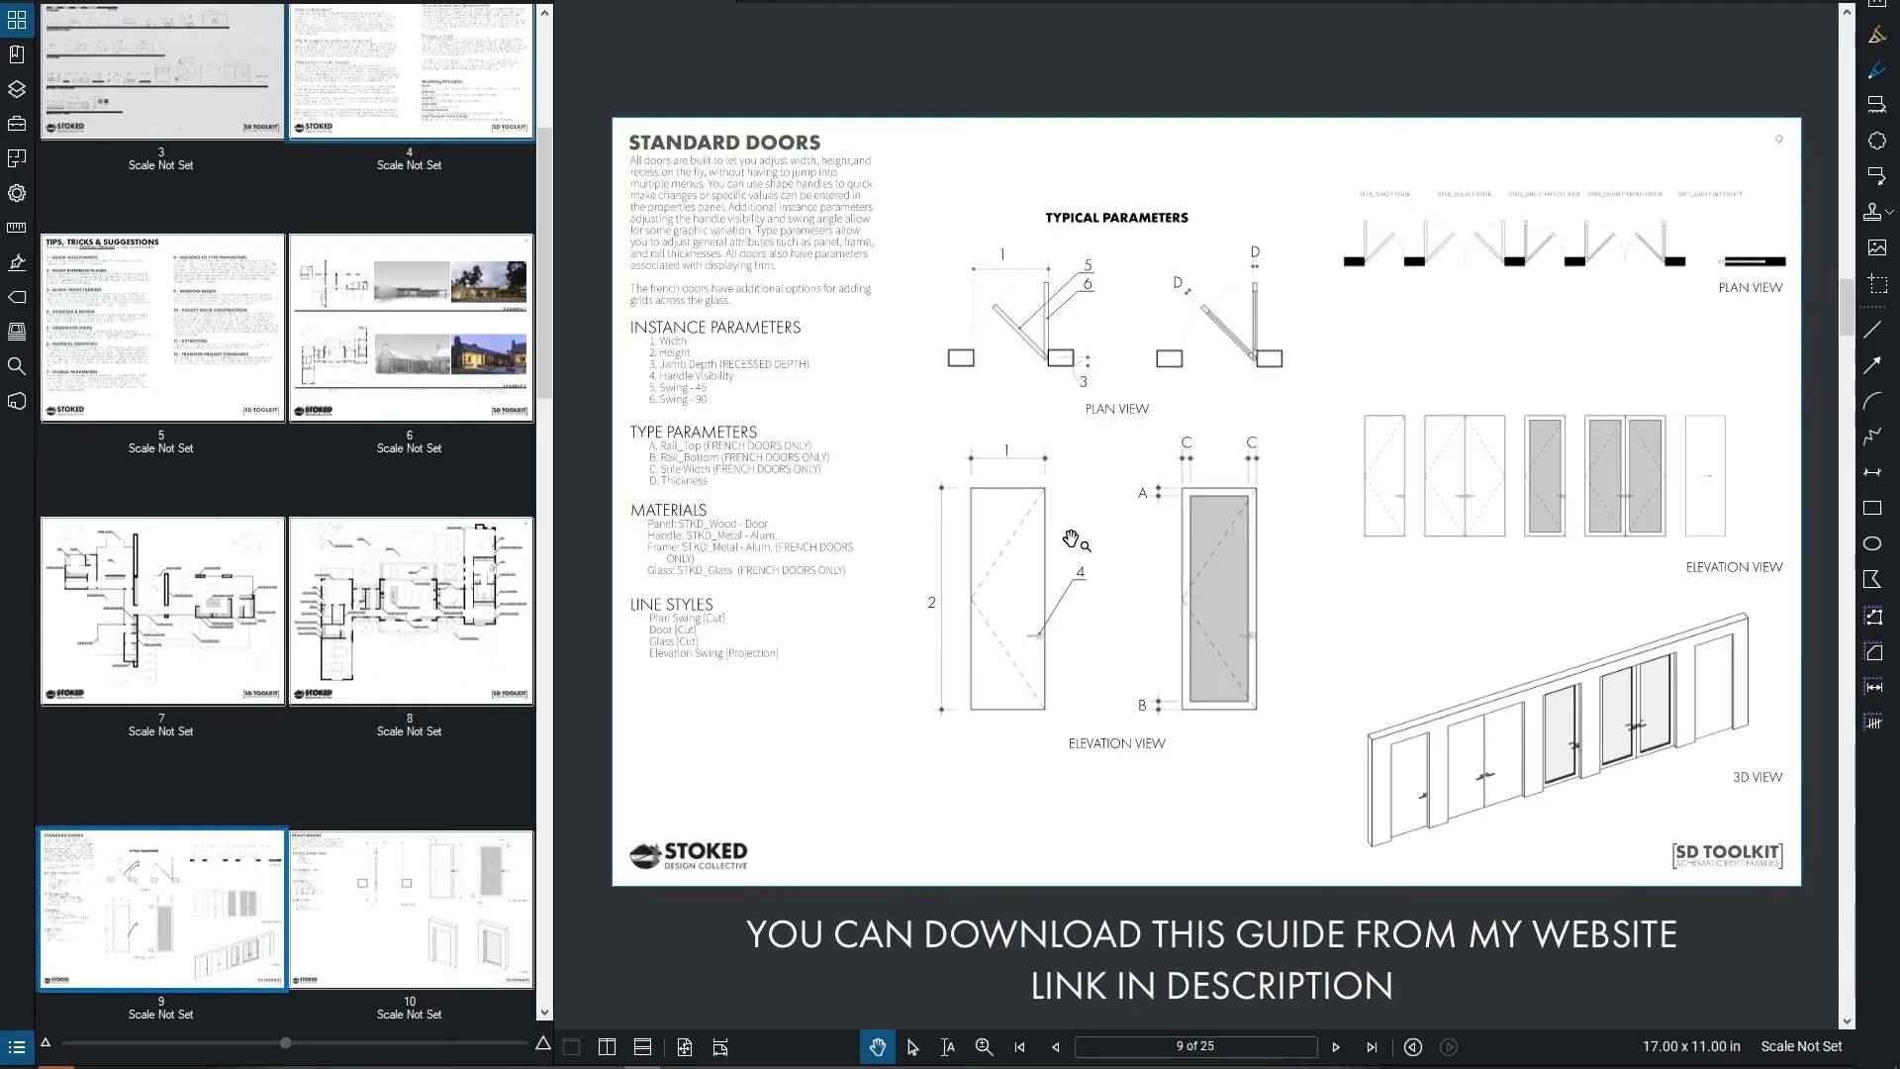
# Step: Page the guide through Doors, Windows, Grids and Casework, then orbit the toolkit 3D overview
pyautogui.scroll(-1, 1073, 541)
pyautogui.scroll(-2, 1128, 540)
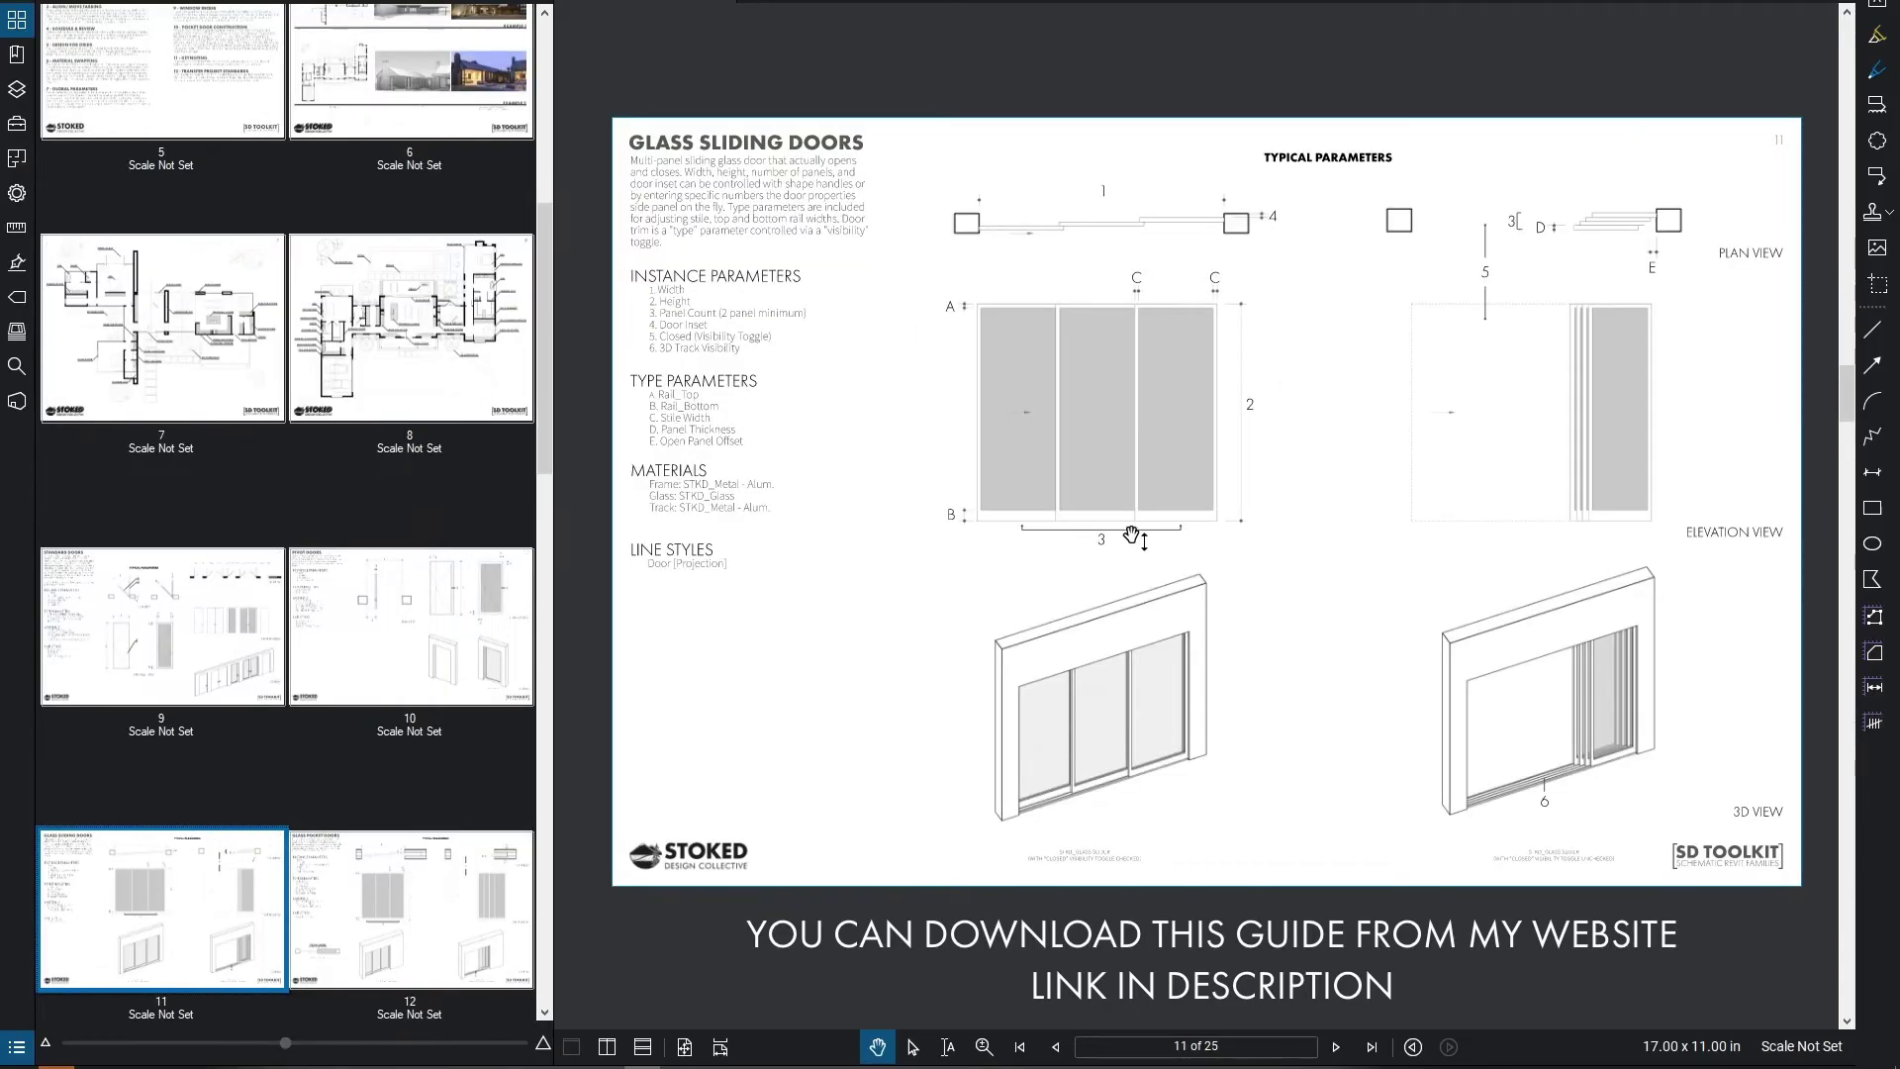
pyautogui.scroll(-1, 1134, 538)
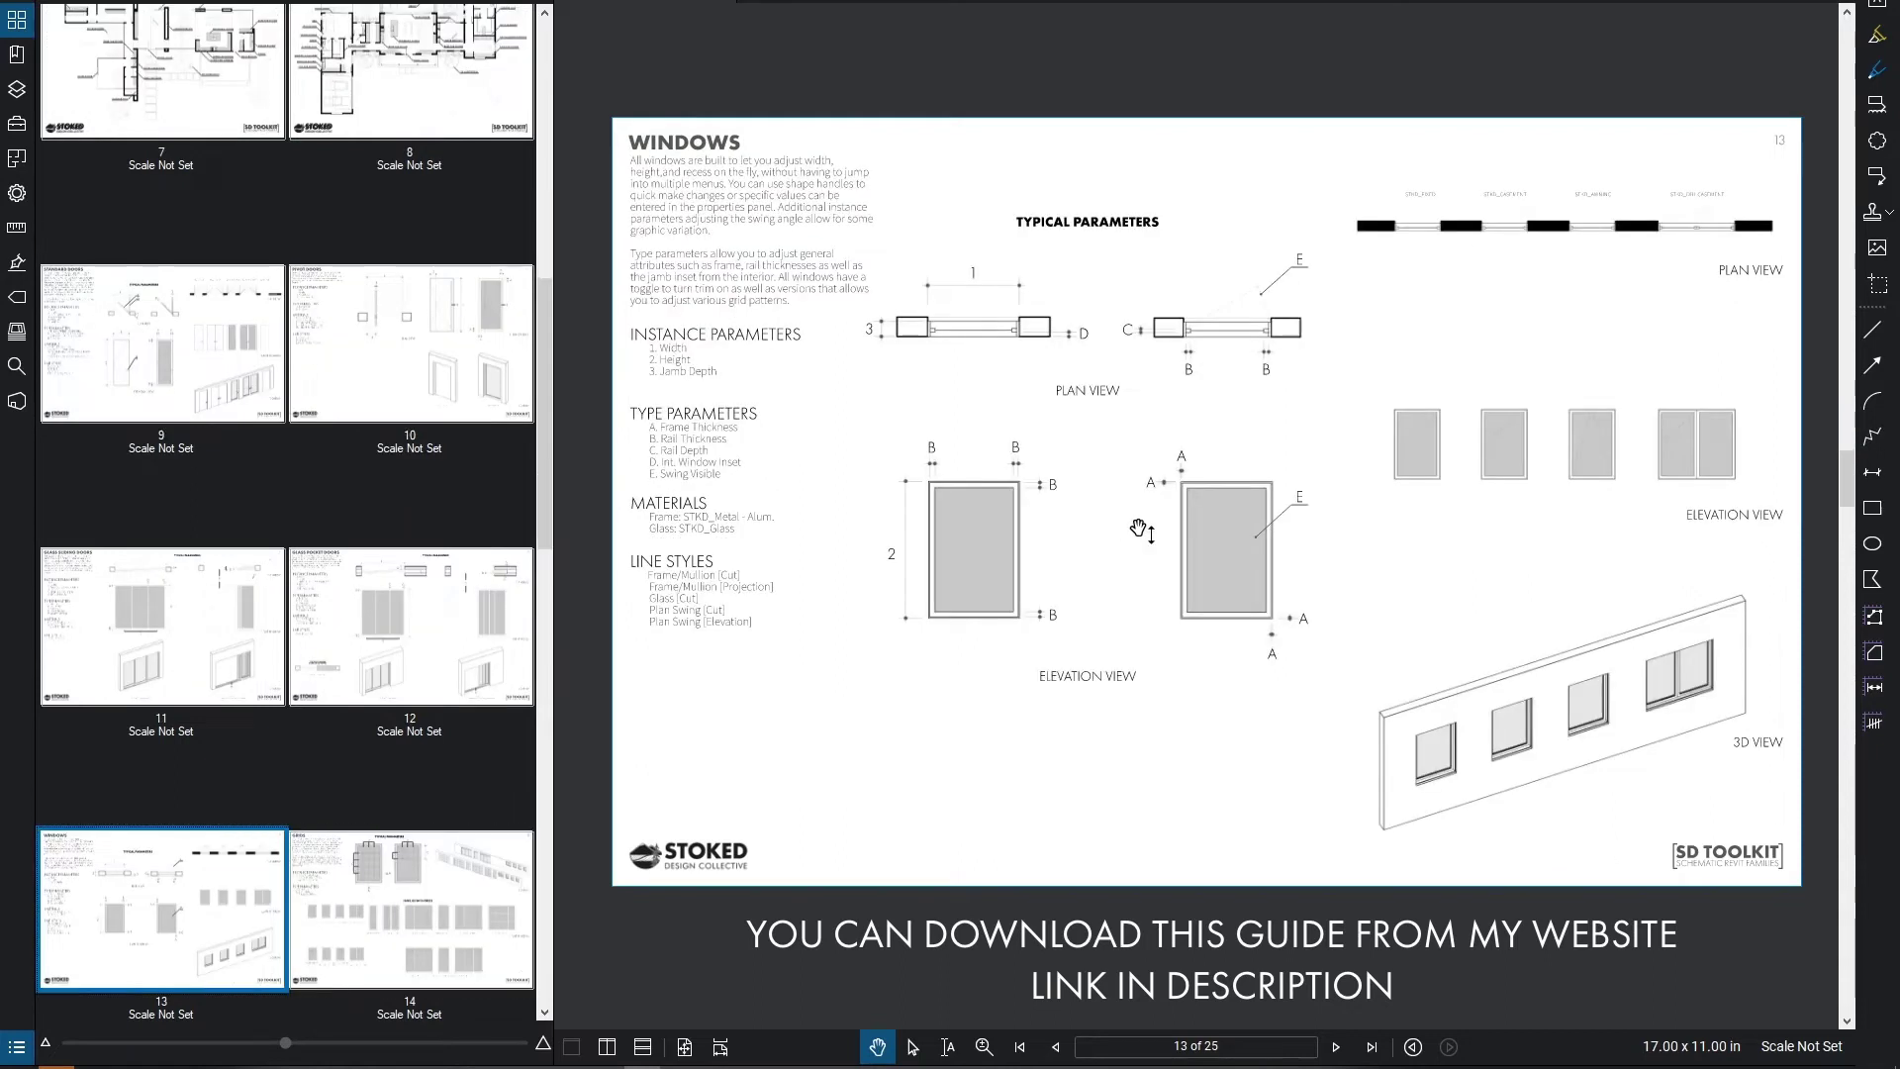
pyautogui.scroll(-1, 1141, 532)
pyautogui.scroll(-2, 1158, 516)
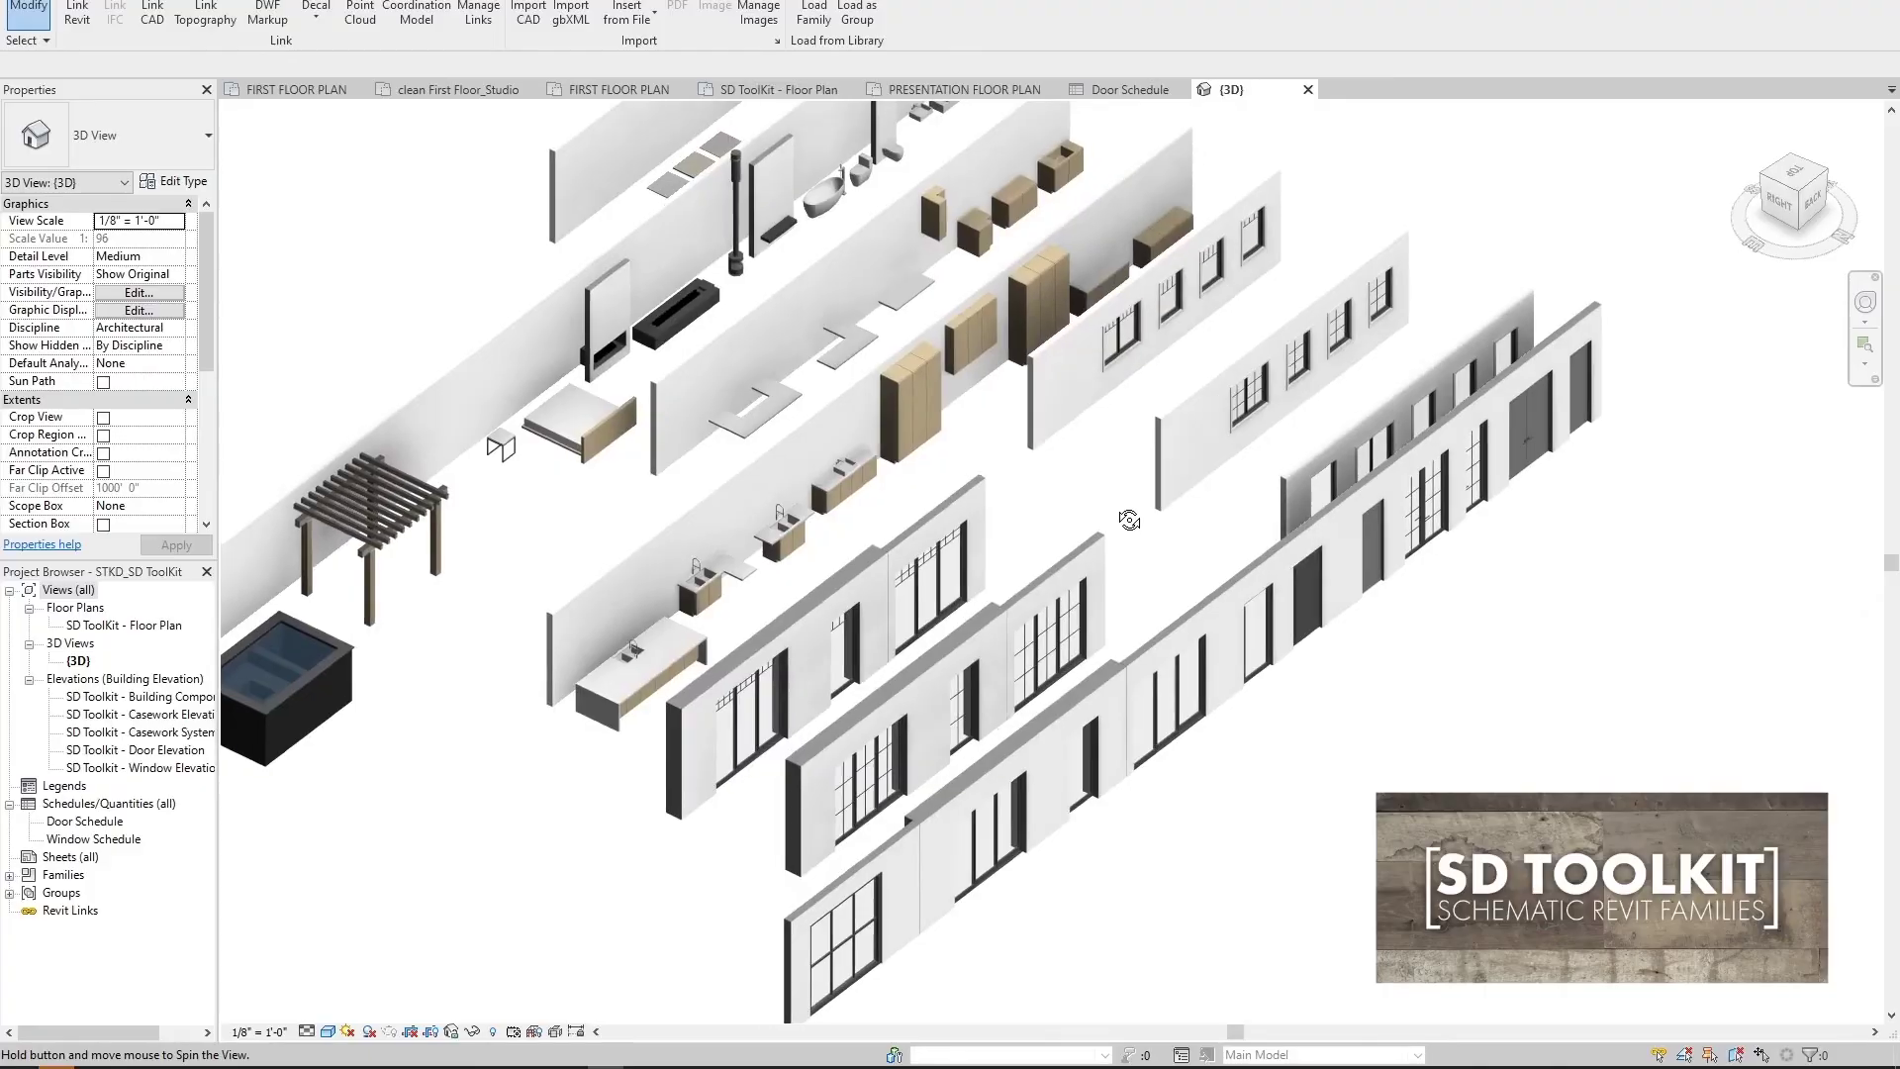
pyautogui.keyDown('shift'); pyautogui.moveTo(1136, 522); pyautogui.dragTo(1180, 515, button='middle'); pyautogui.keyUp('shift')
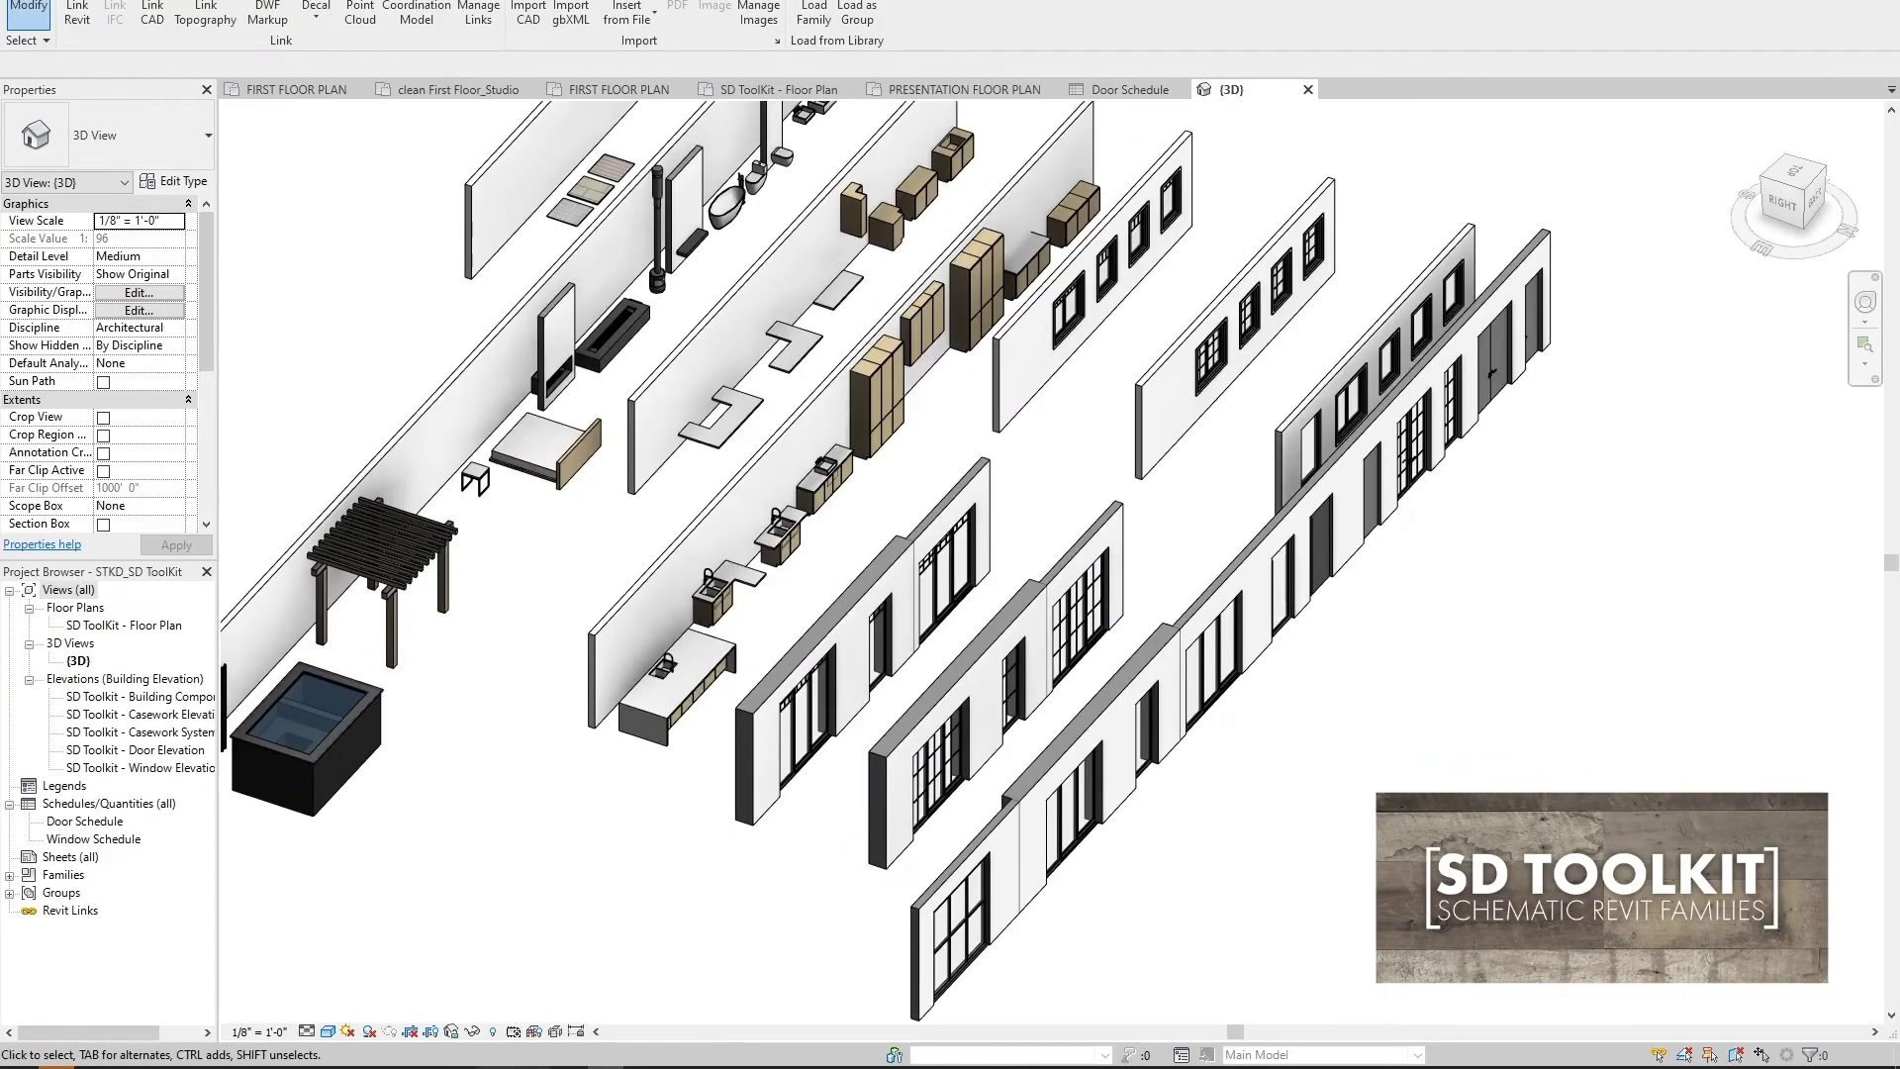